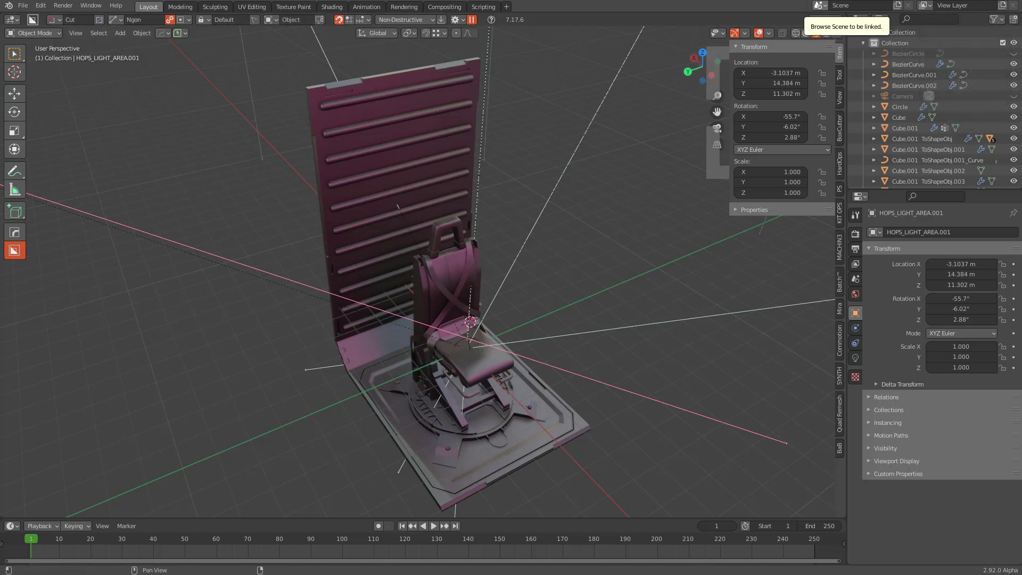
Step: Select the HOPS Light Empty that controls the light rig near the seat cushion
middle_drag(568, 307, 474, 291)
scroll(424, 333, up, 2)
scroll(424, 334, up, 1)
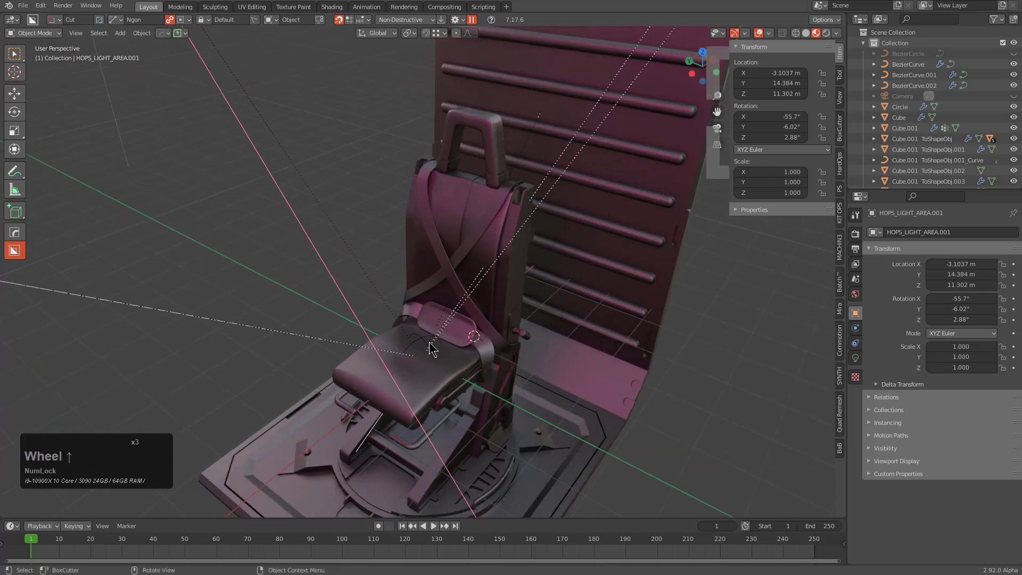
click(425, 334)
key(g)
right_click(431, 314)
scroll(430, 314, down, 4)
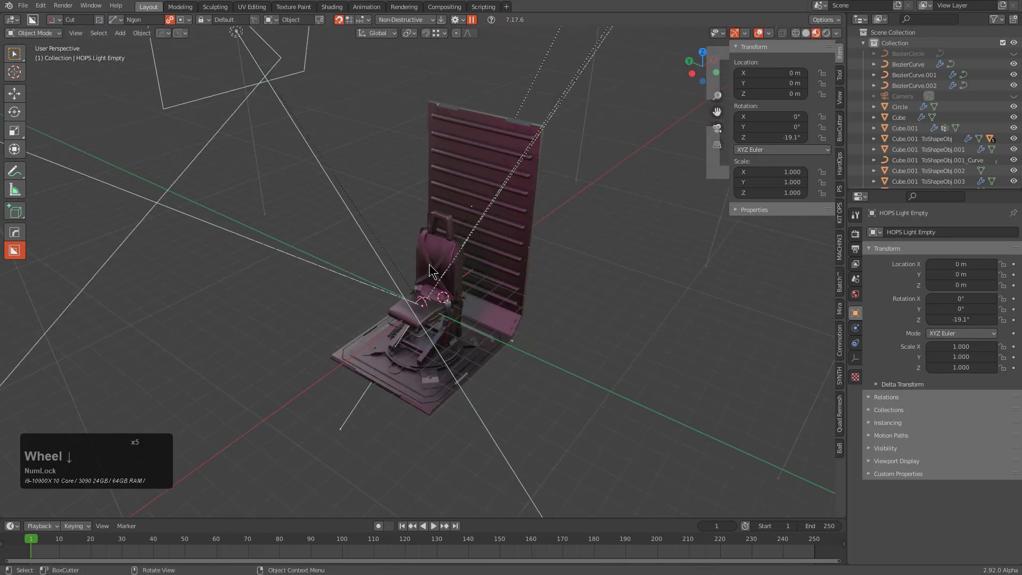
shift+scroll(434, 287, up, 4)
key(shift+g)
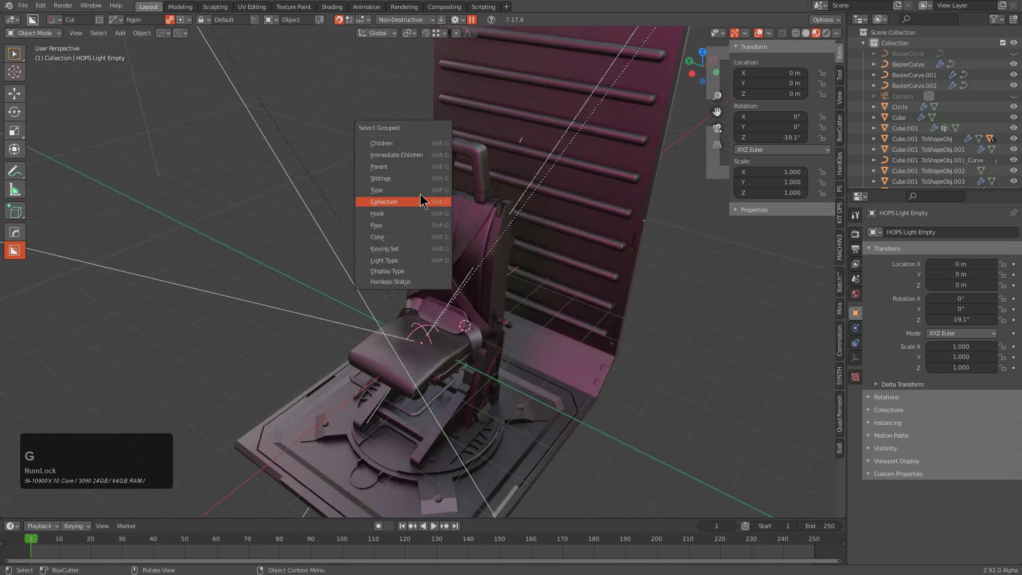
click(417, 178)
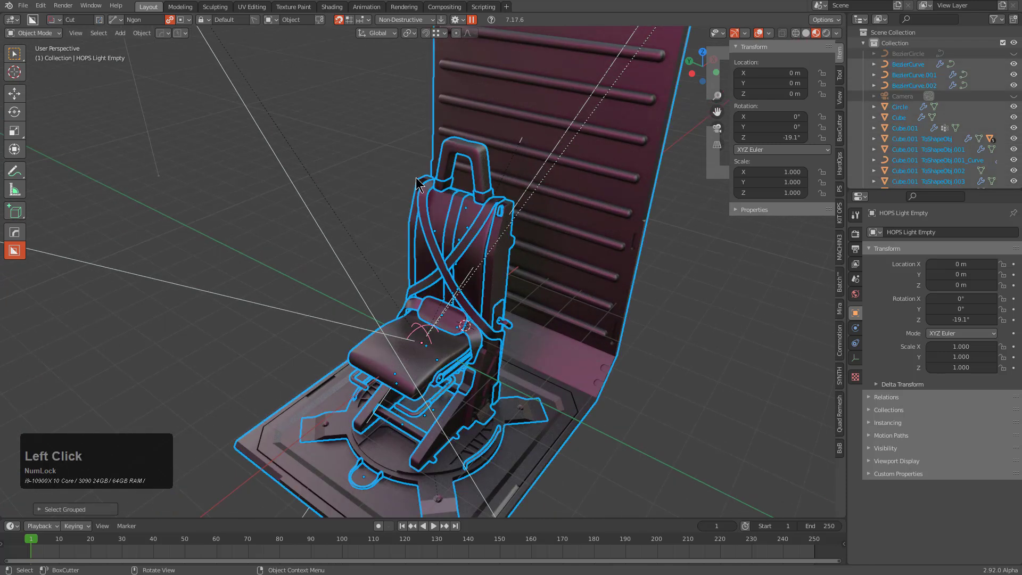
click(417, 328)
click(417, 334)
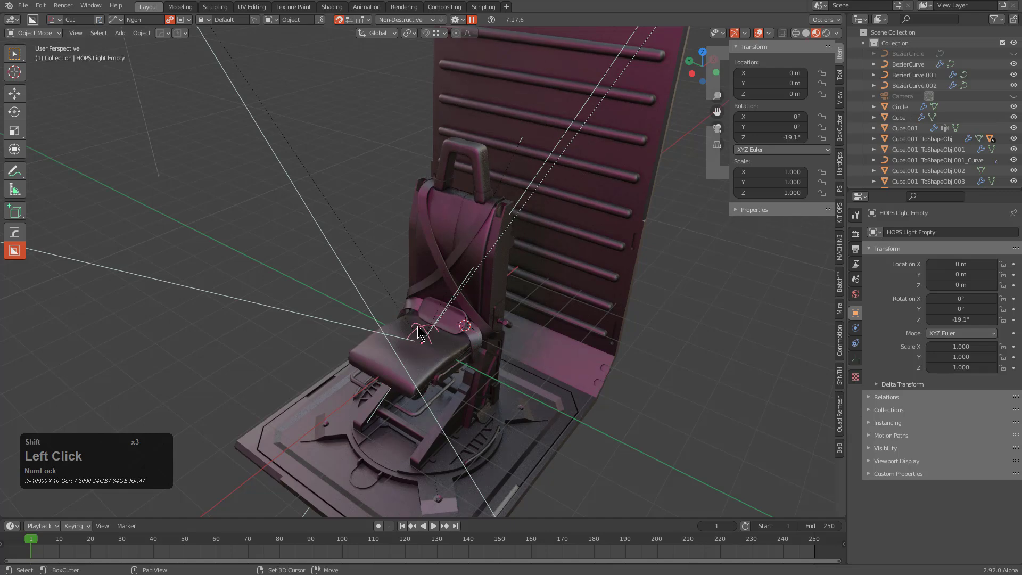
Step: Select the light empty's grouped child lights and delete the whole HOPS light rig
key(shift+g)
click(410, 292)
scroll(435, 355, down, 3)
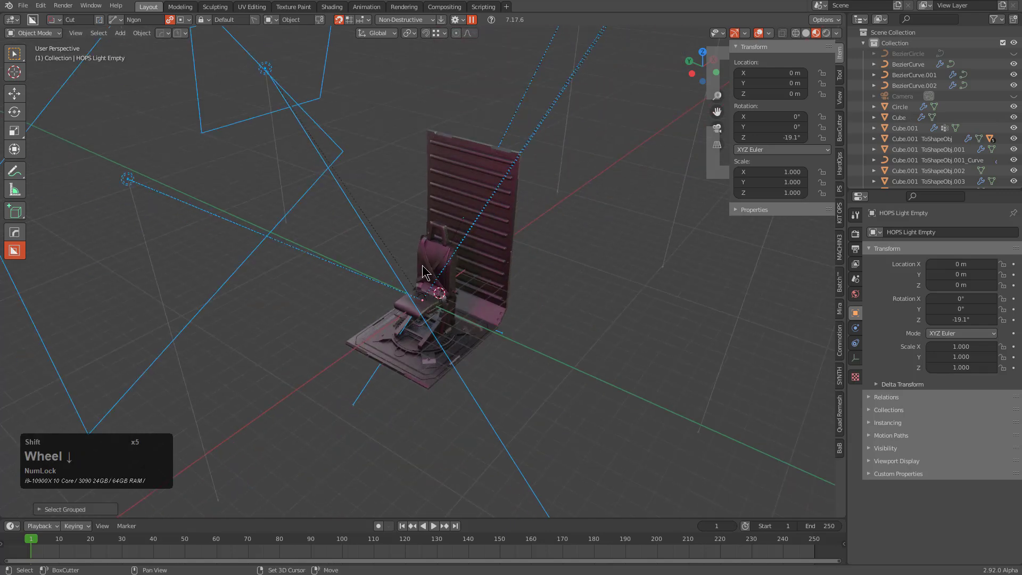
scroll(435, 356, up, 3)
key(x)
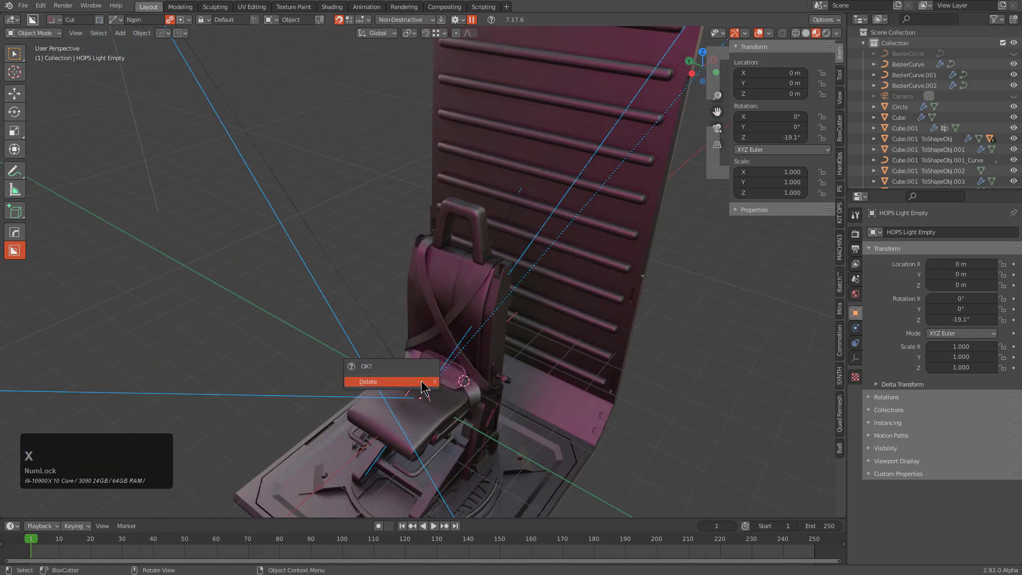
click(421, 382)
Step: Select all objects with the backdrop panel as the active one and run Smart Apply on their modifiers
middle_drag(421, 381, 423, 337)
scroll(512, 339, up, 3)
scroll(513, 339, up, 1)
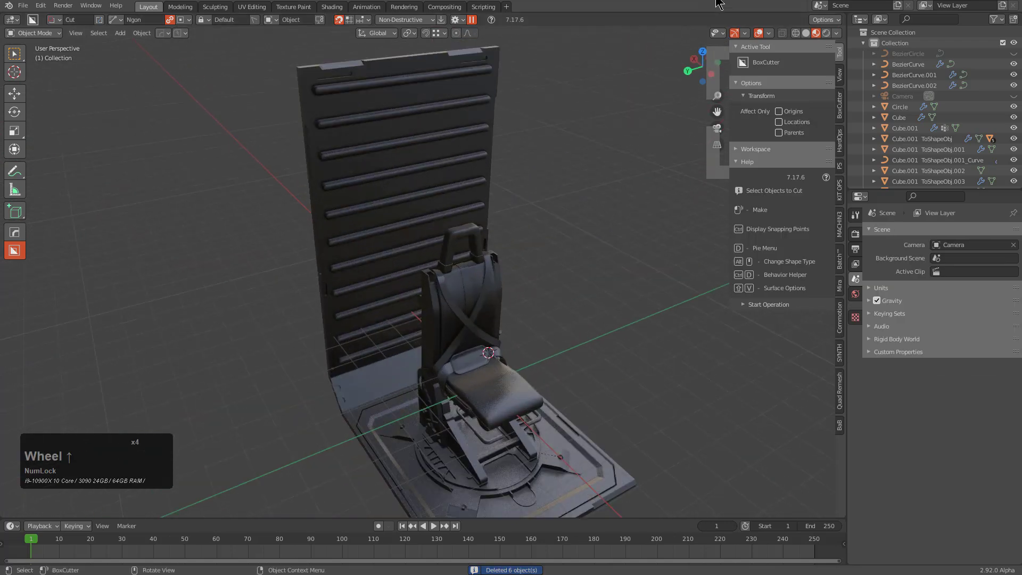
key(a)
middle_drag(512, 338, 487, 314)
scroll(461, 313, down, 2)
key(q)
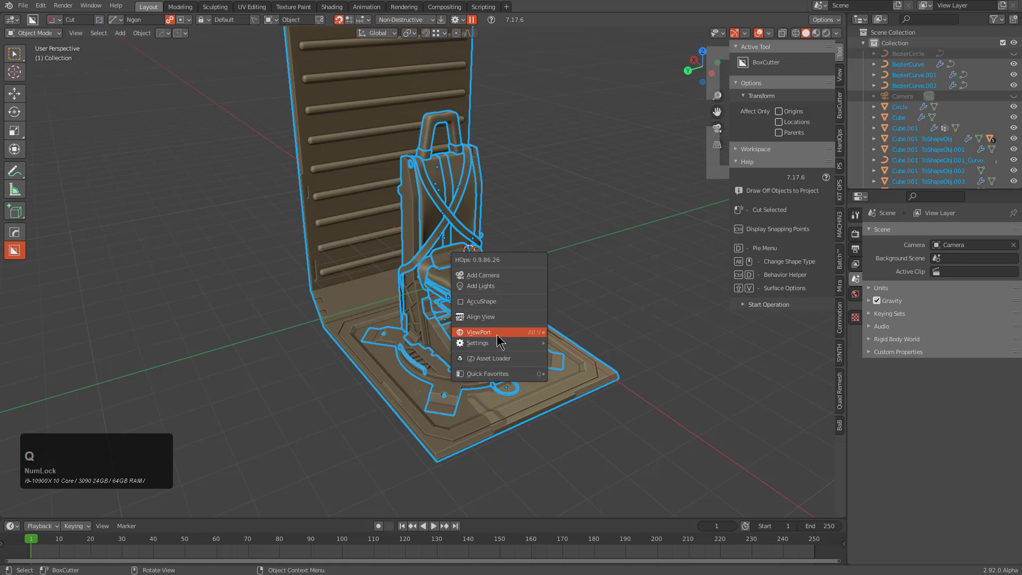
shift+click(341, 320)
key(q)
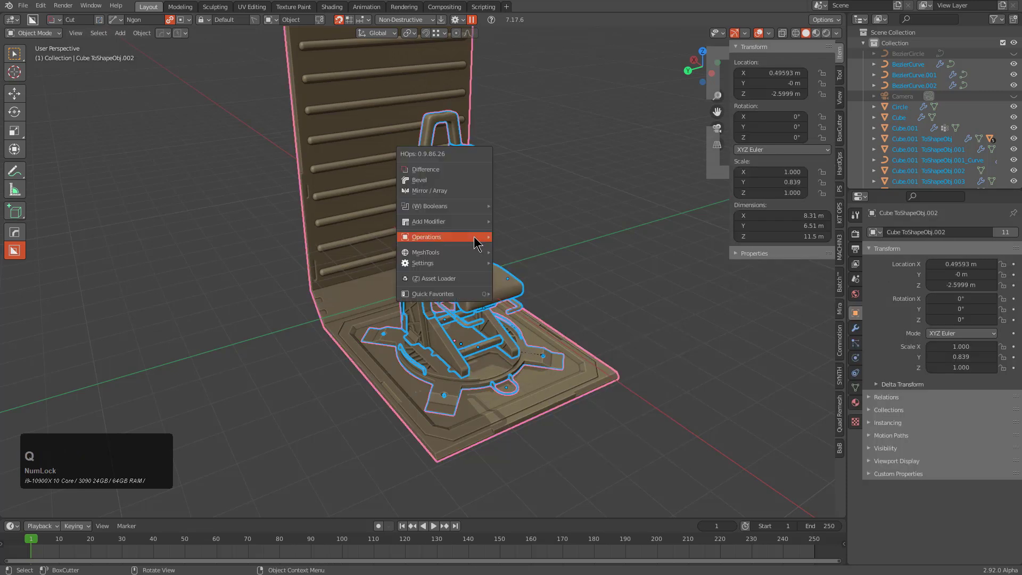
mouse_move(476, 238)
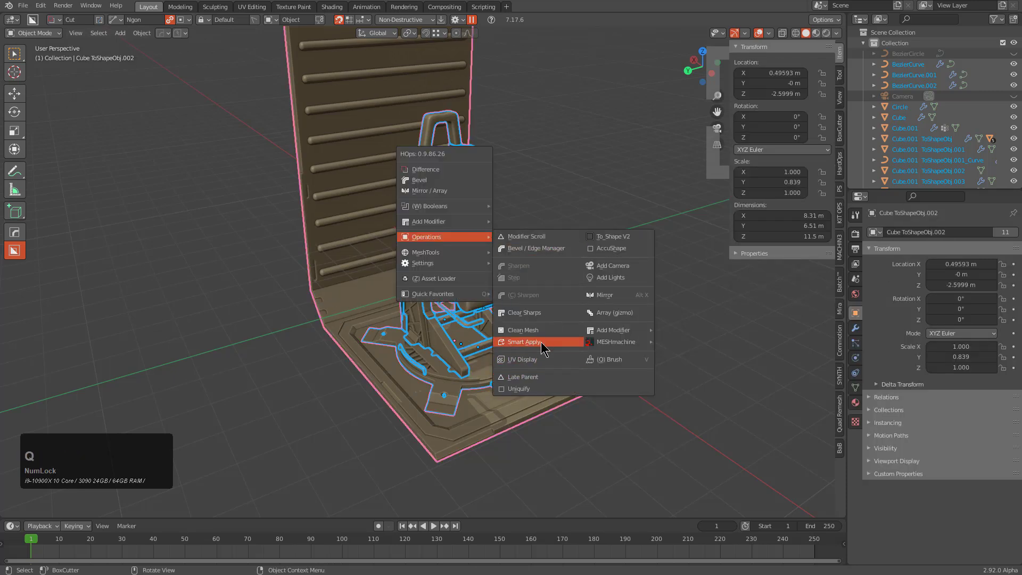
click(542, 344)
Step: Delete the Cutters collection together with its hierarchy
middle_drag(543, 182, 415, 191)
click(864, 42)
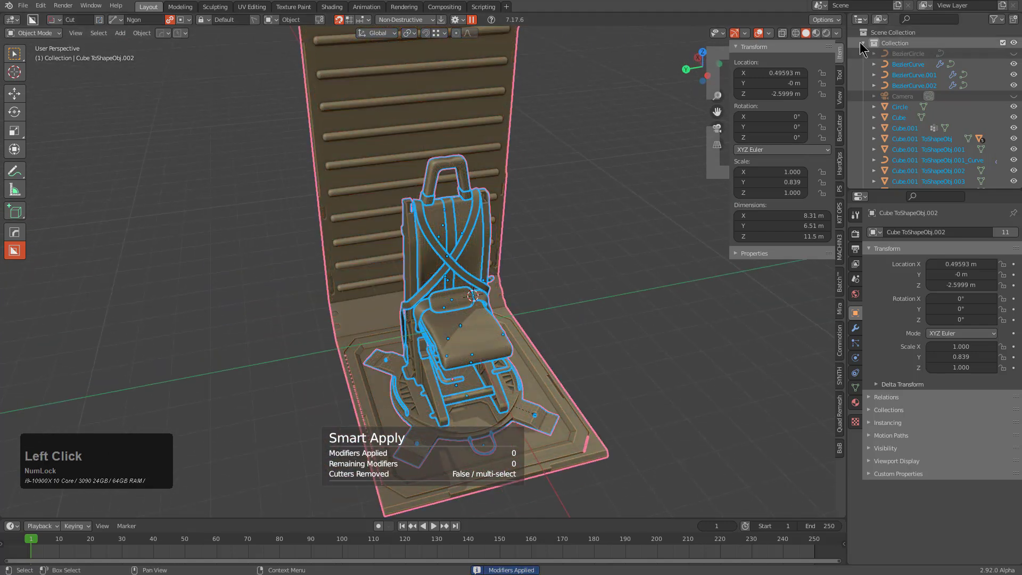
click(864, 54)
right_click(890, 54)
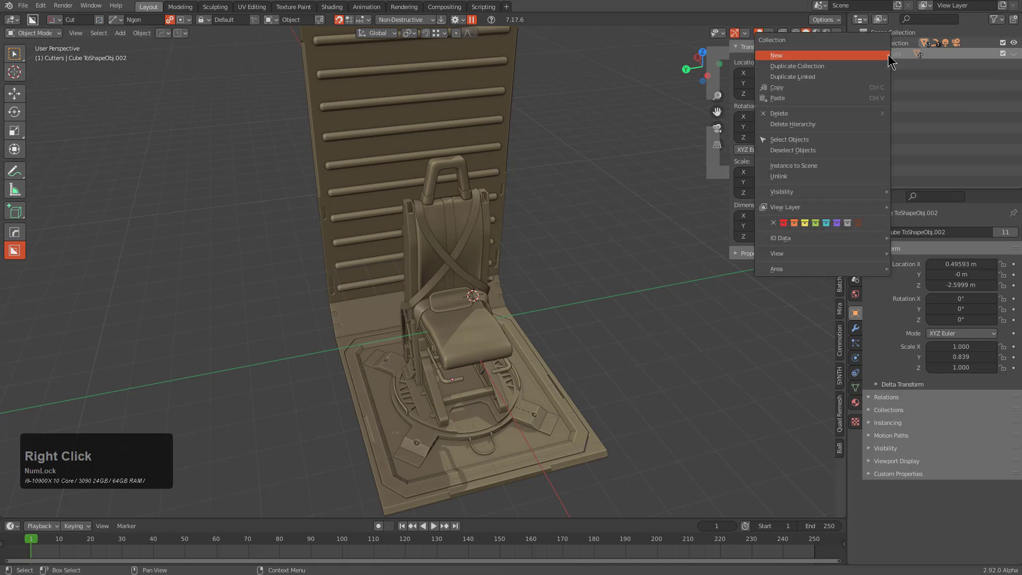
click(806, 129)
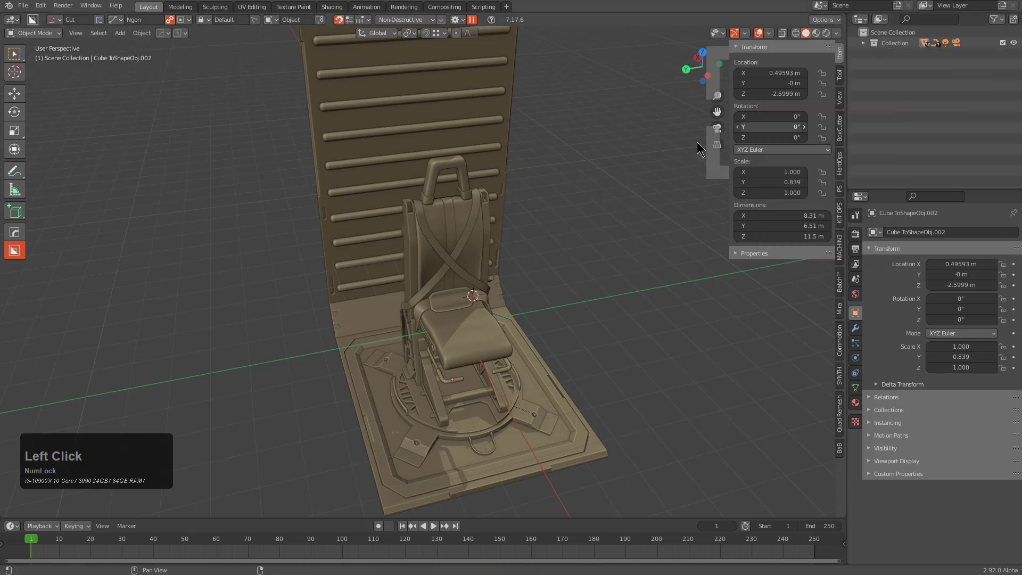
Step: Hide the ribbed backdrop and floor panel so only the seat assembly remains in view
middle_drag(373, 352, 448, 316)
click(557, 332)
key(h)
scroll(439, 277, down, 2)
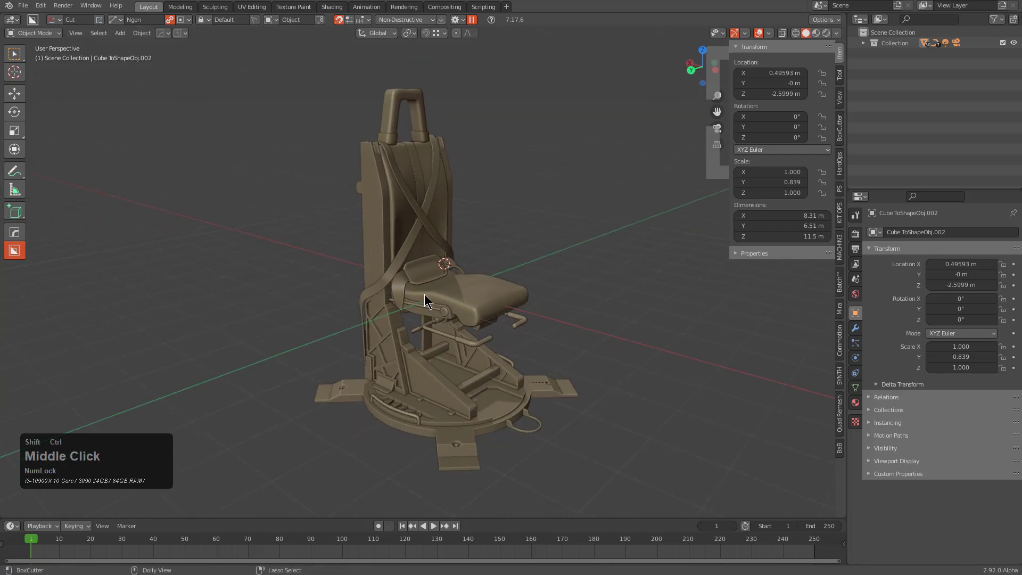
Step: Save the scene as tony_seat1_1.blend
key(ctrl+shift+s)
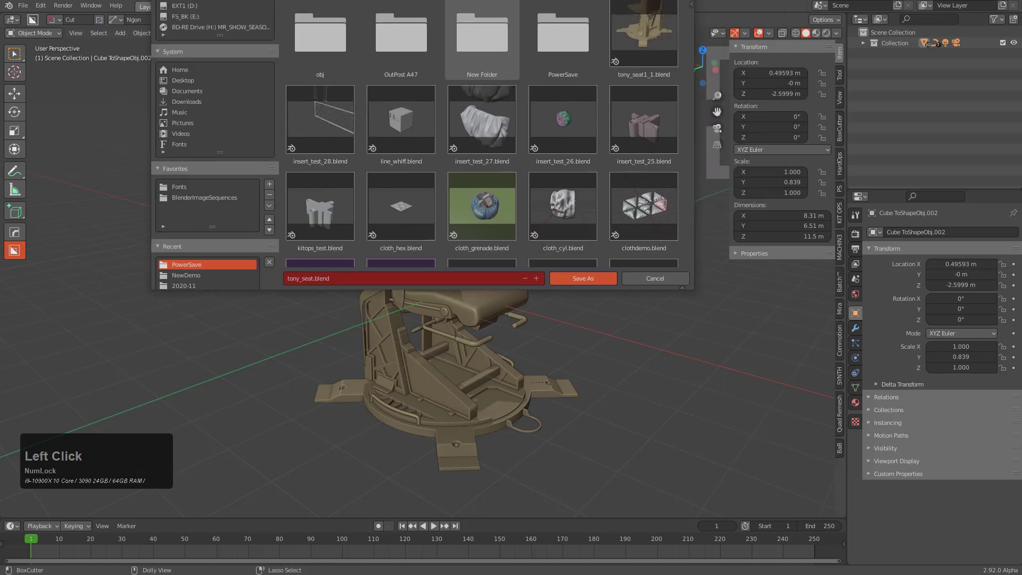
double_click(620, 40)
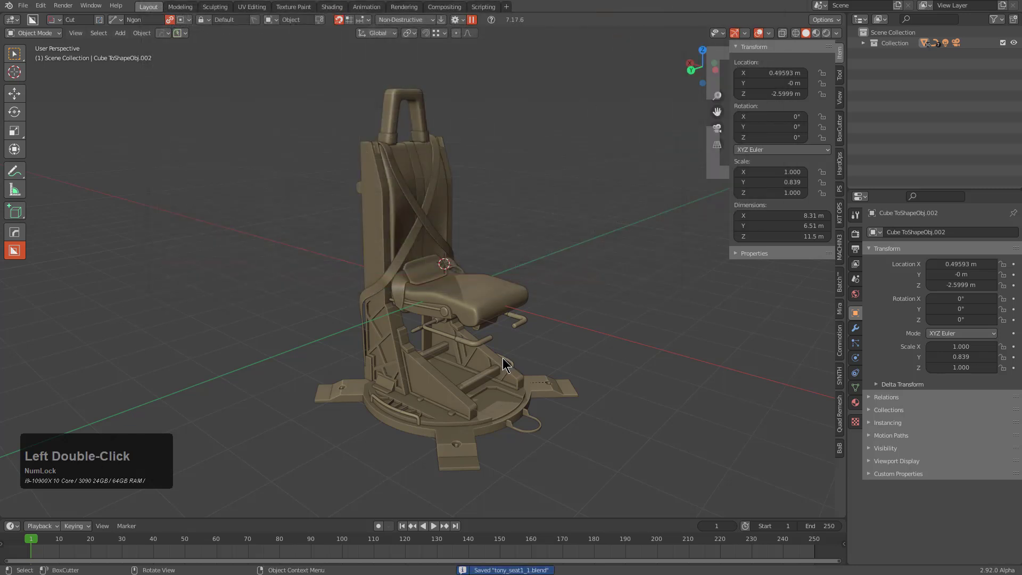
Step: Select all seat parts with the cushion active and generate a To_Shape box that encloses the whole seat
middle_drag(504, 365, 458, 372)
scroll(529, 348, down, 1)
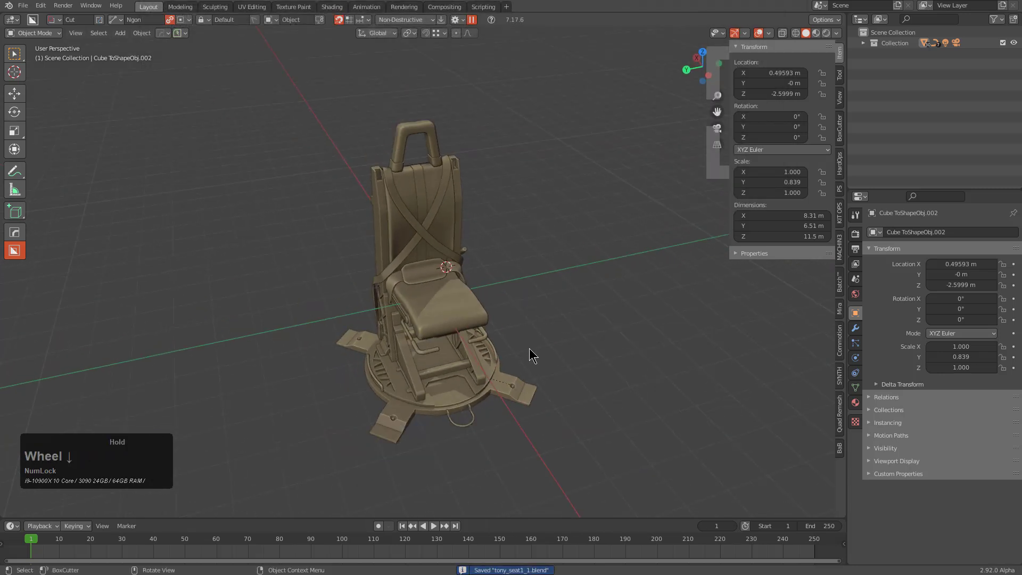
scroll(457, 321, up, 1)
middle_drag(457, 321, 484, 334)
key(a)
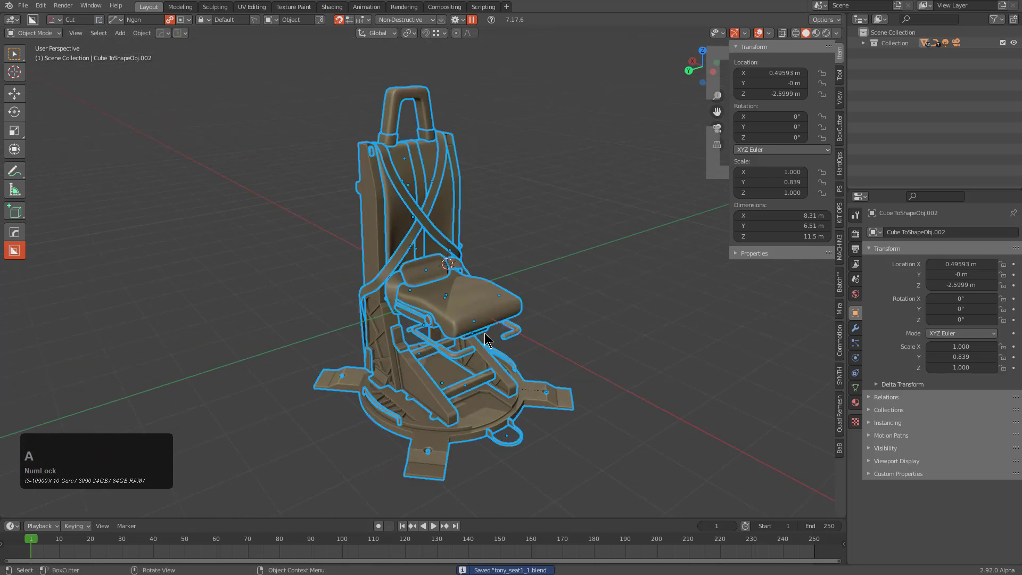
key(q)
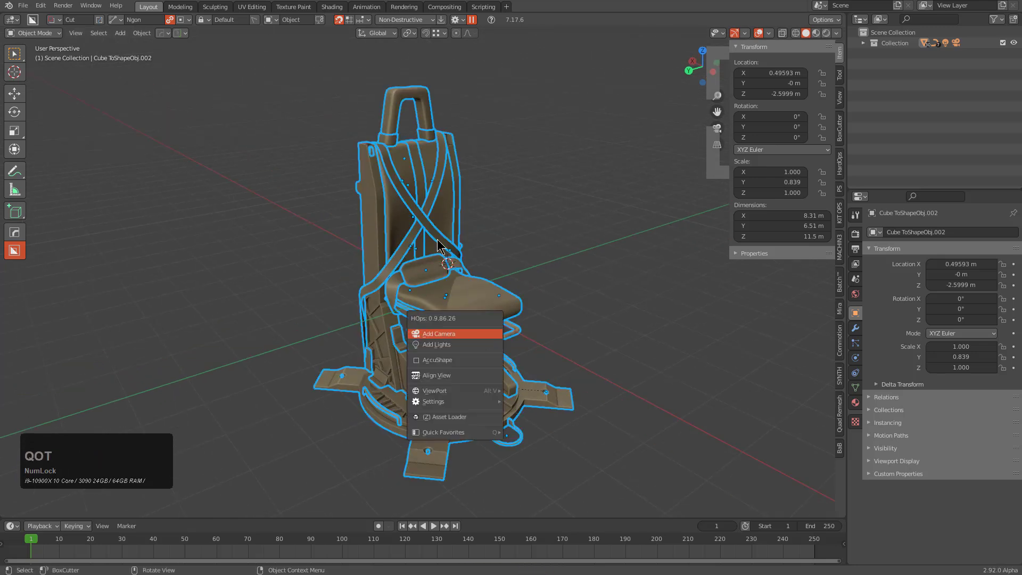
shift+click(494, 325)
key(q)
click(495, 322)
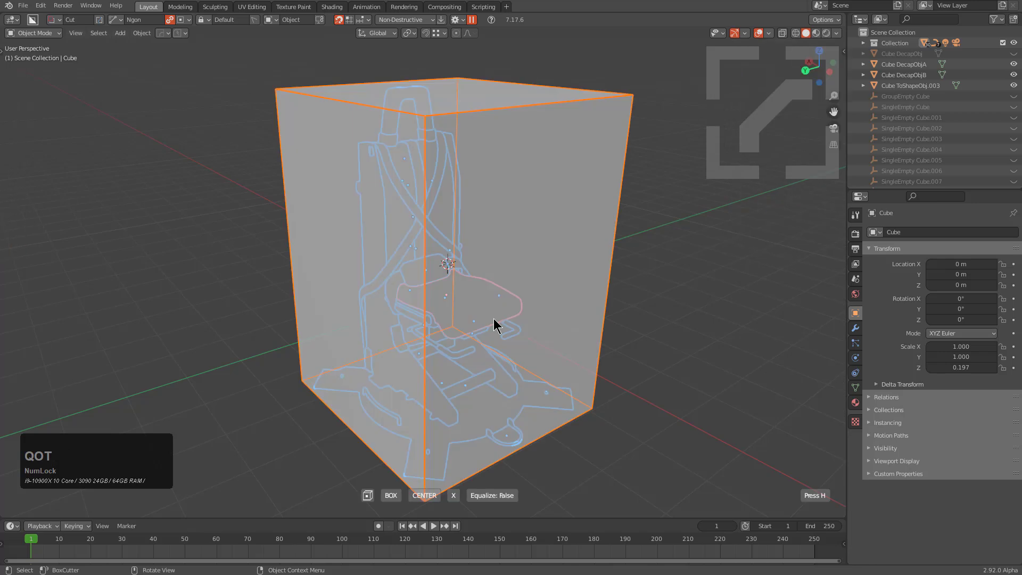
click(503, 311)
Step: Set the enclosing box to wire shading
key(q)
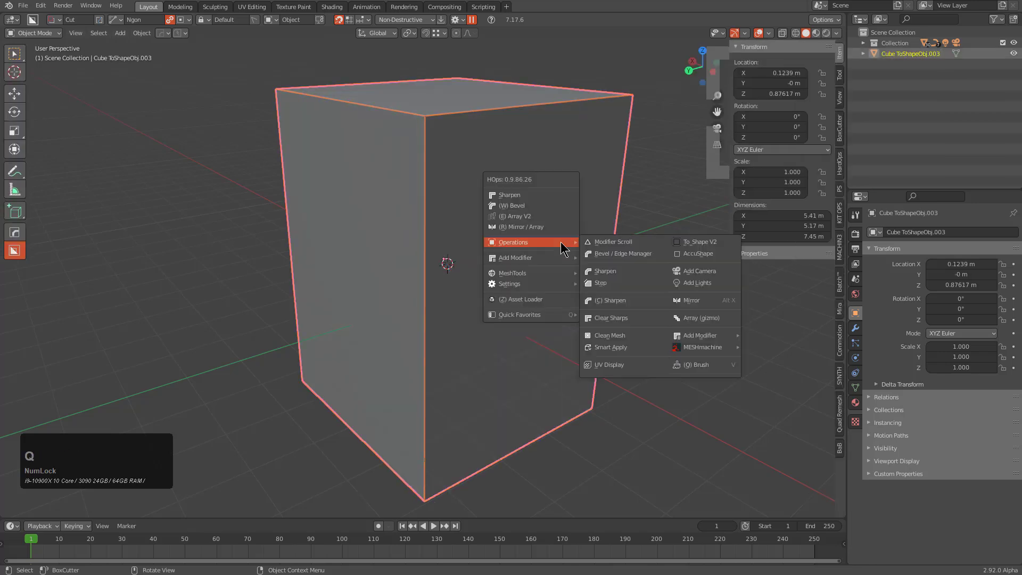
mouse_move(558, 285)
click(611, 312)
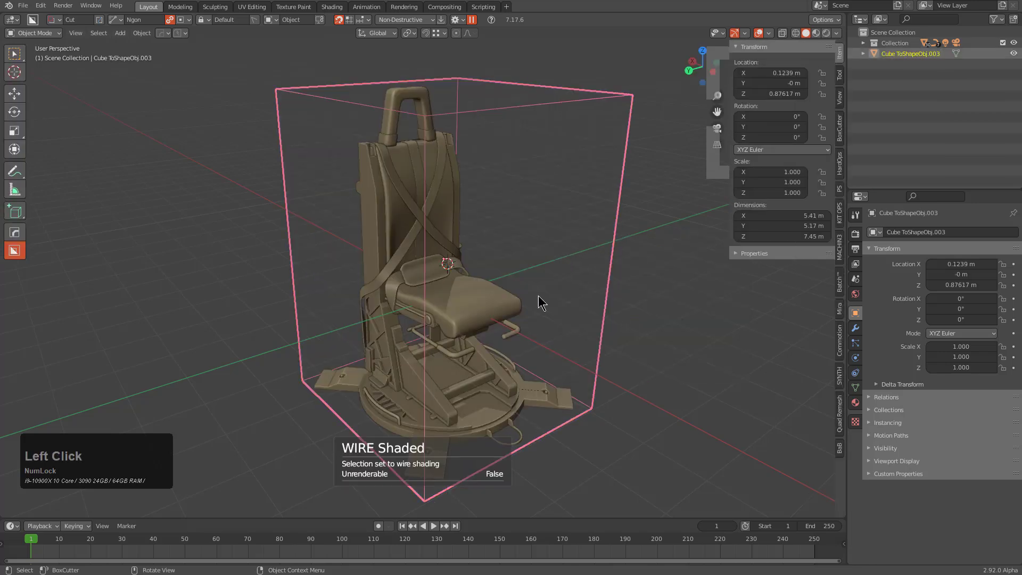
Step: Parent all seat parts to the wire box with Object (Keep Transform) and test the link by moving the box
click(538, 297)
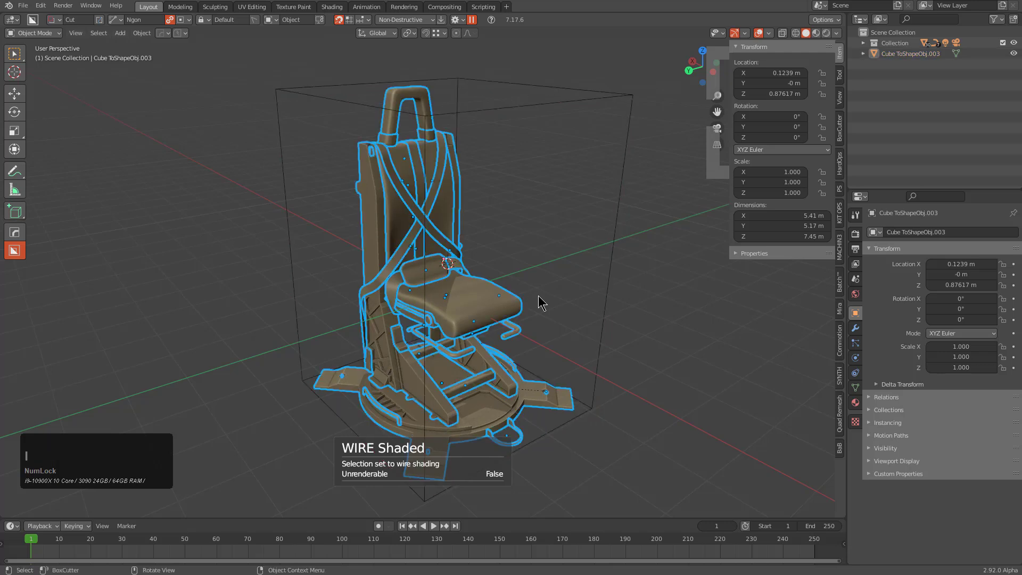
click(586, 105)
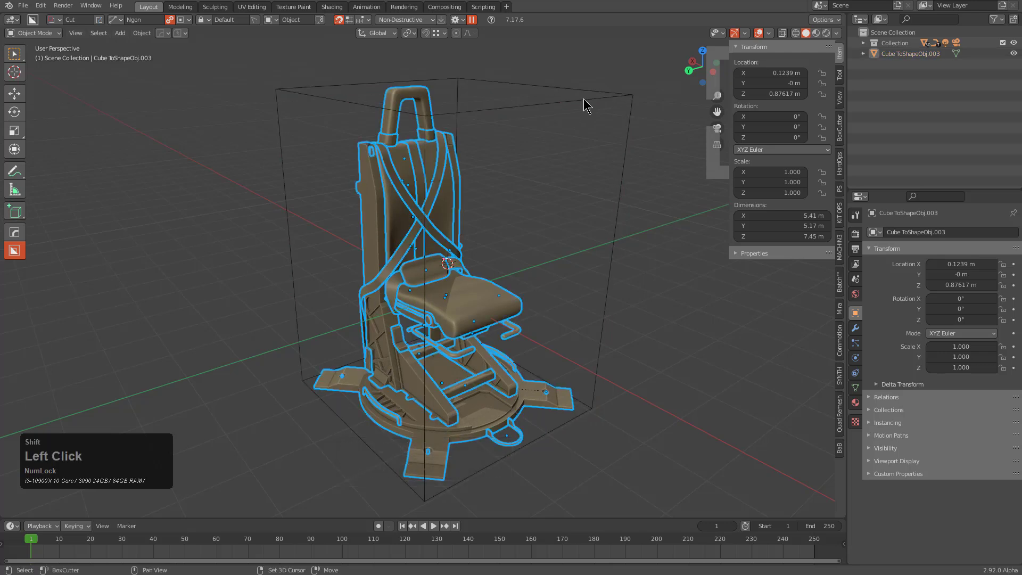
ctrl+click(587, 105)
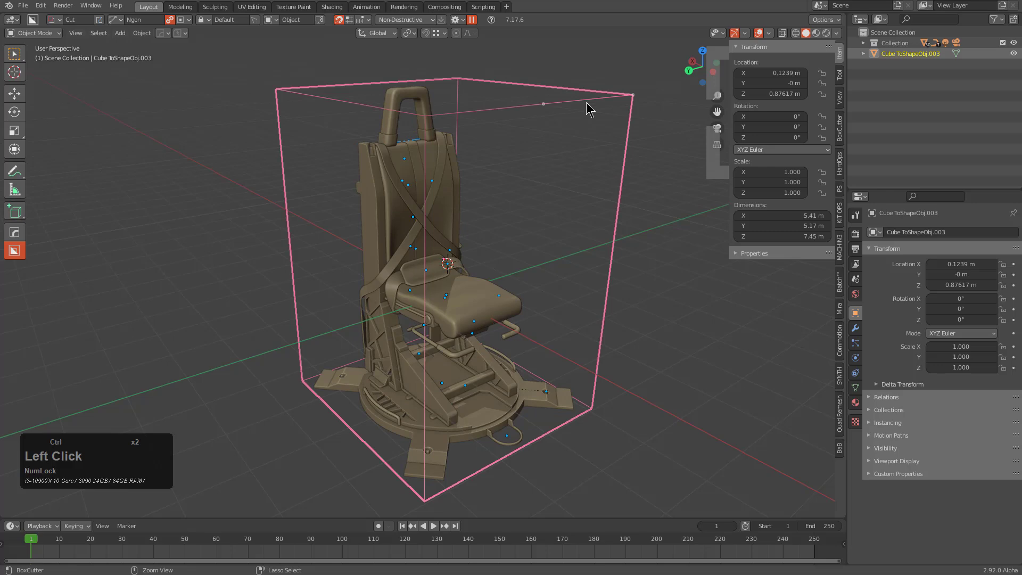
key(ctrl+p)
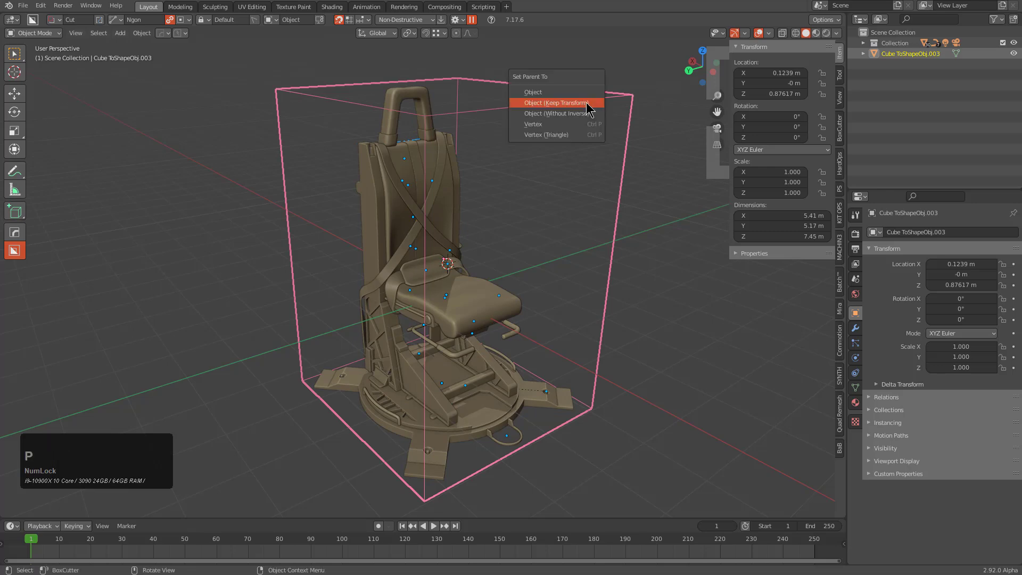
click(587, 105)
key(g)
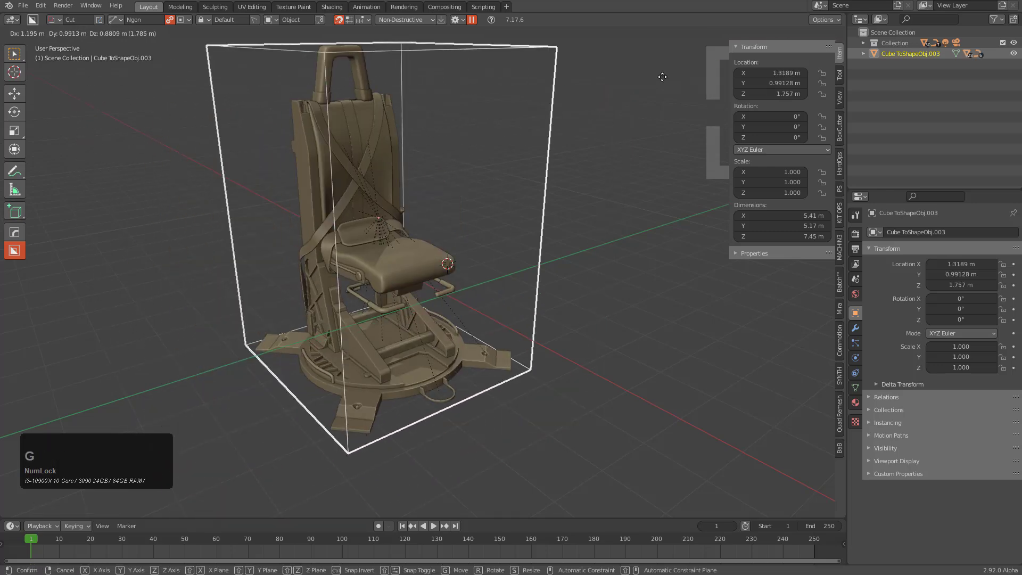
right_click(479, 253)
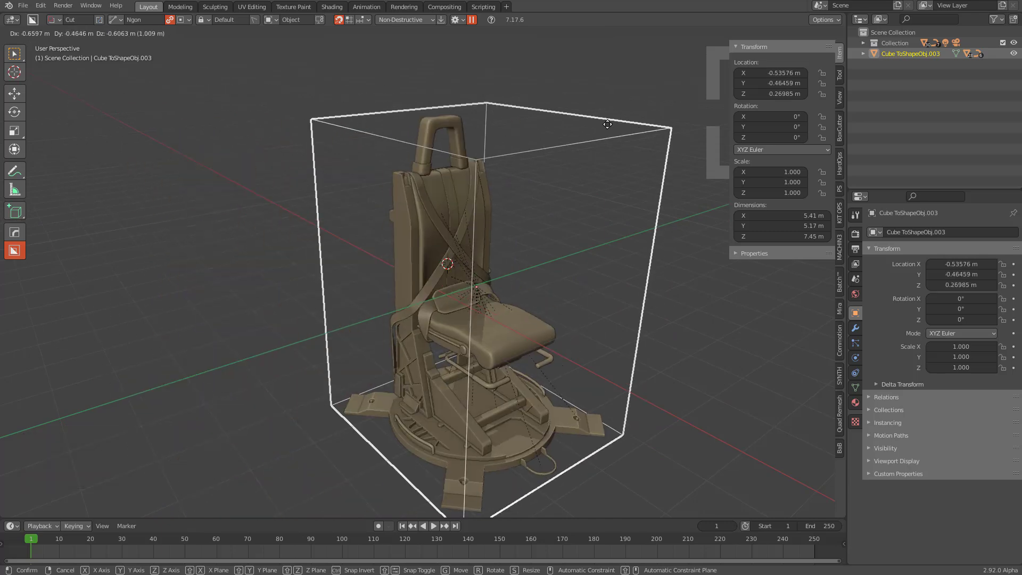
Step: Set the wire box's origin to its bottom face and clear the box's location
key(Tab)
middle_drag(490, 301, 424, 372)
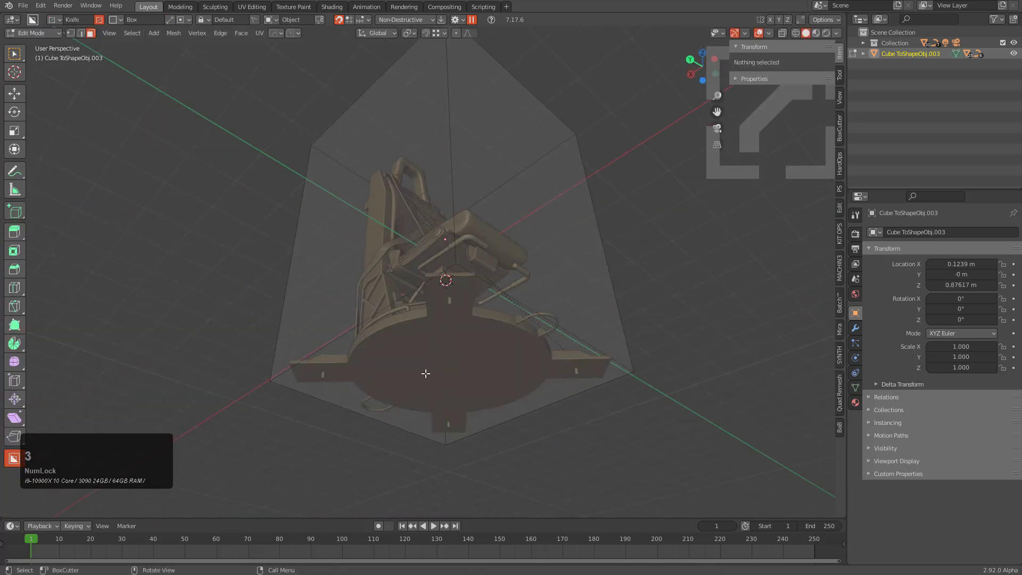
click(473, 353)
key(shift+s)
click(469, 414)
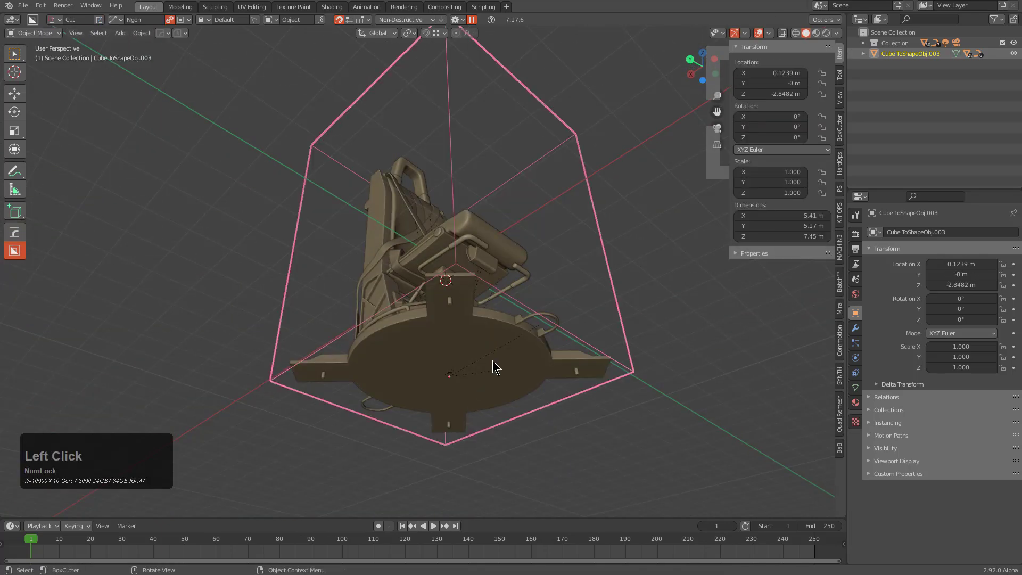
key(alt+g)
Step: Test the parented seat's pivot by freely rotating the wire box
middle_drag(492, 346, 514, 320)
scroll(532, 314, down, 3)
key(r)
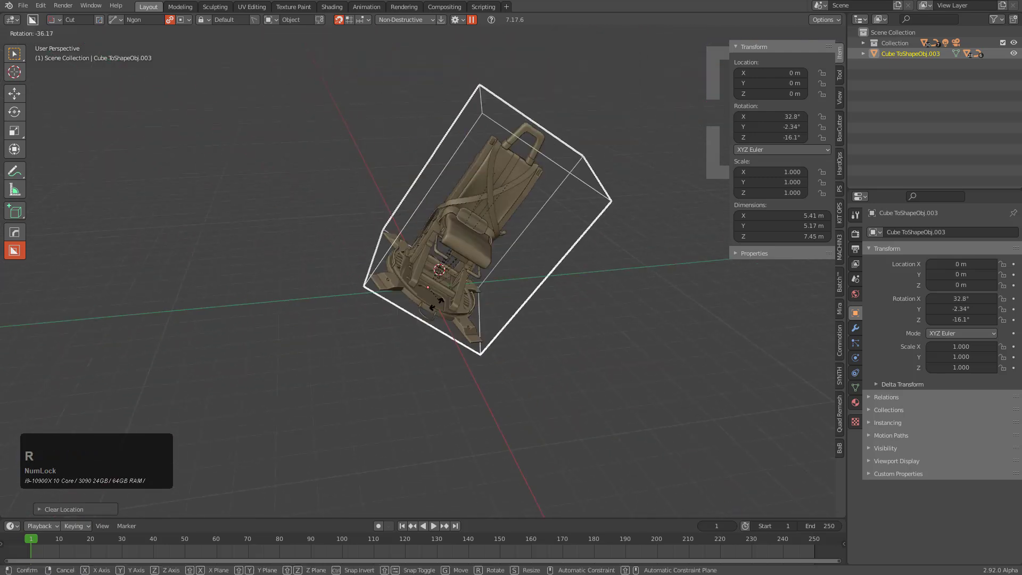
key(r)
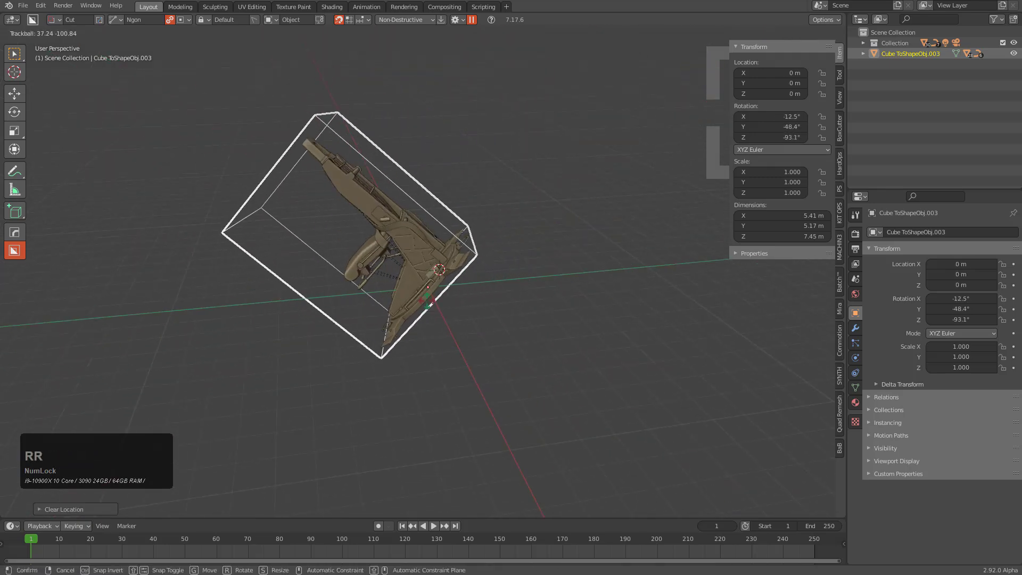
right_click(600, 263)
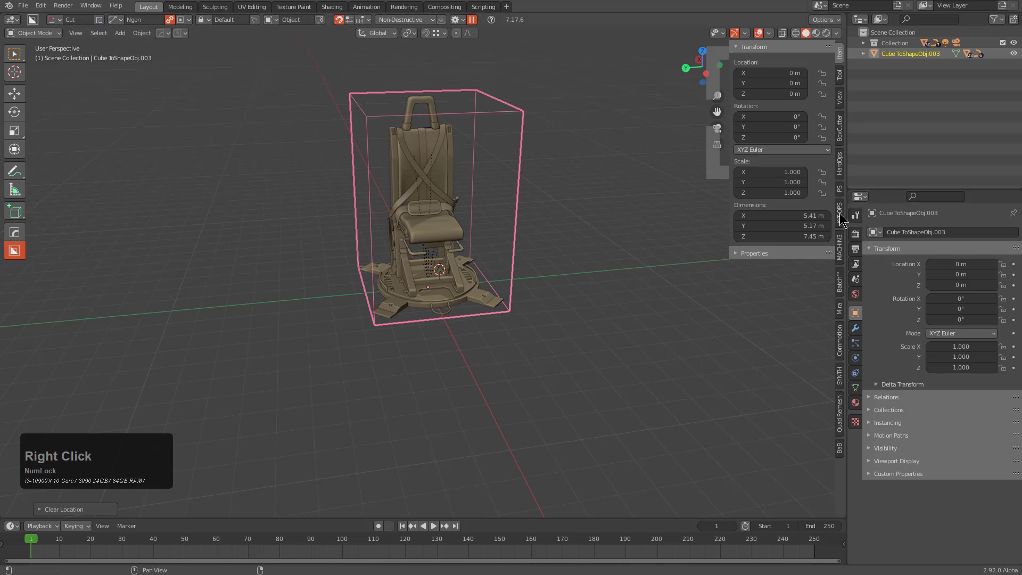
Step: Save the file and create a KIT OPS INSERT from the boxed seat in the Newdemo KPACK
middle_click(443, 257)
middle_drag(440, 257, 679, 183)
scroll(423, 292, up, 3)
key(ctrl+s)
click(765, 89)
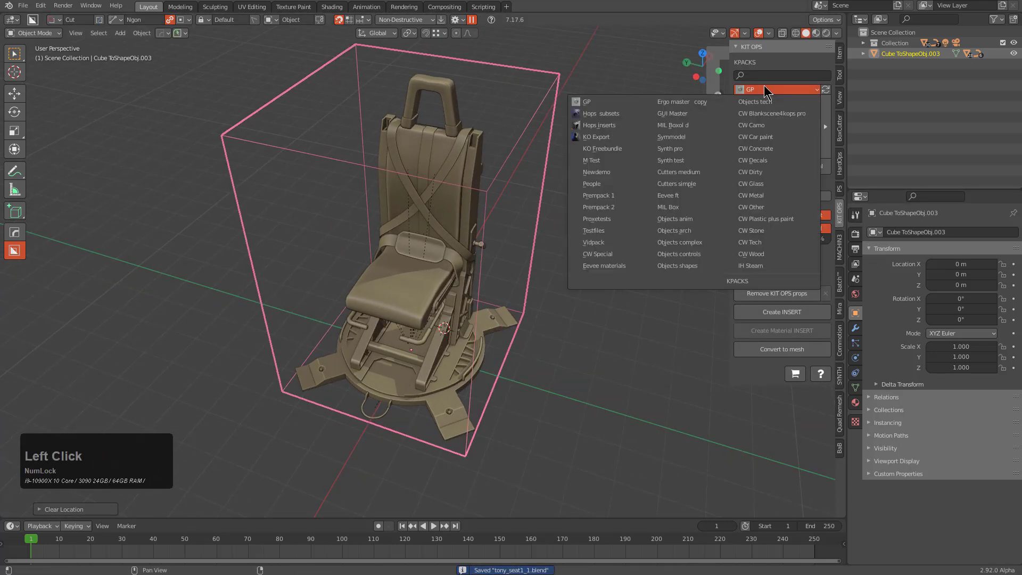
click(609, 174)
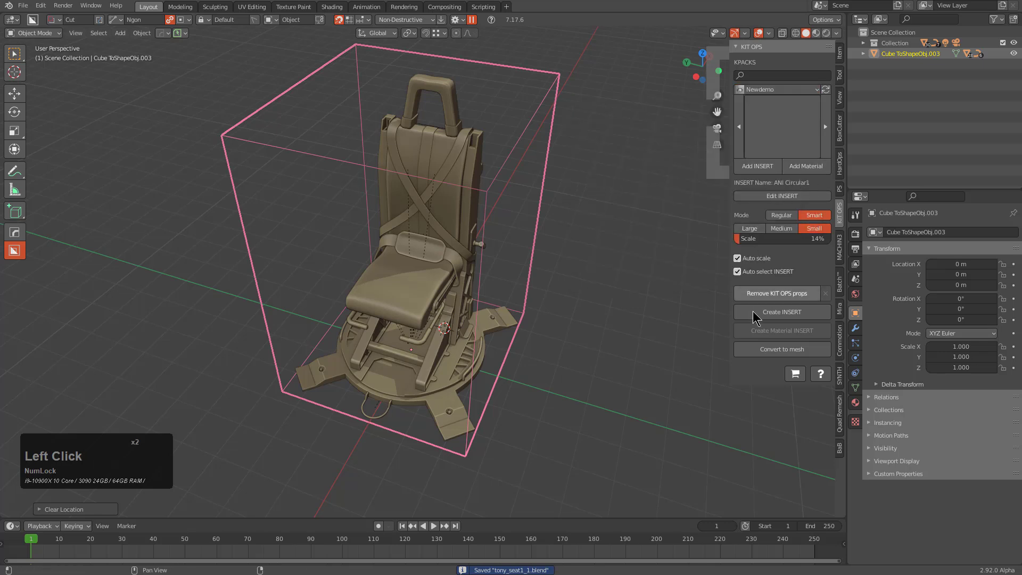
click(779, 314)
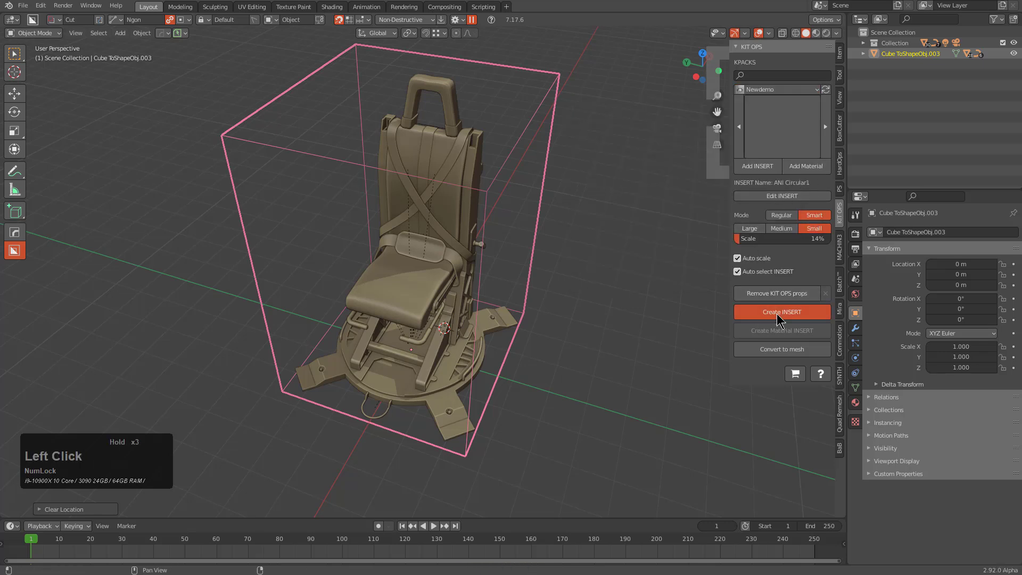
Step: Set the seat's bounding box to Wire in the KIT OPS FACTORY scene
scroll(445, 250, down, 2)
scroll(447, 224, up, 2)
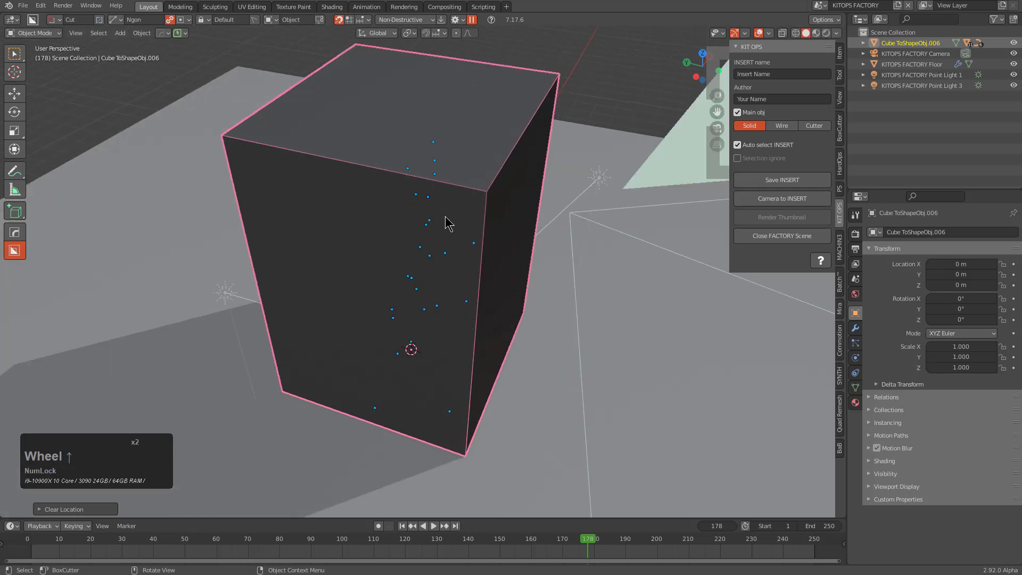
key(a)
click(750, 126)
click(782, 127)
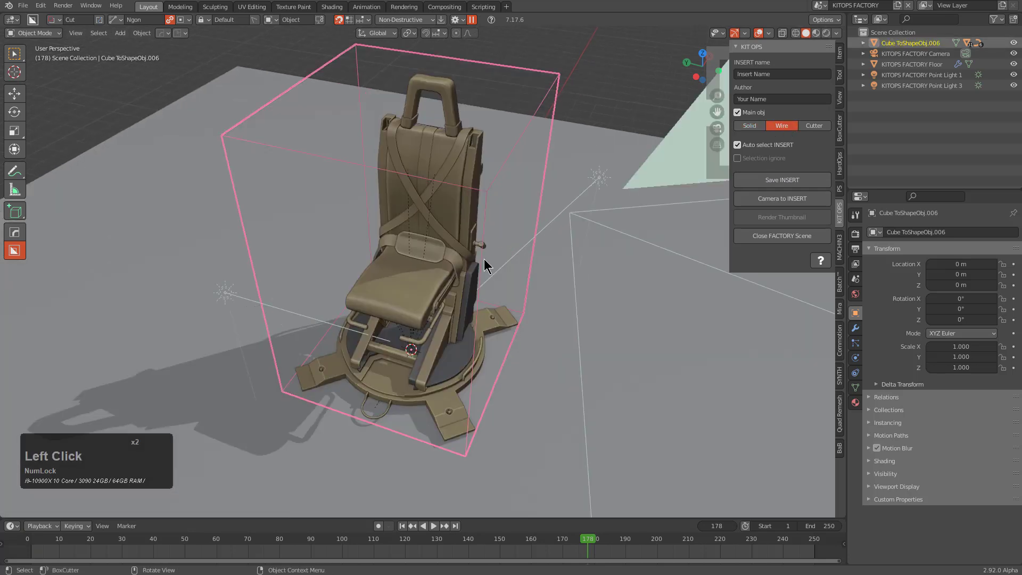
Step: Delete the dark leftover cutter shapes behind the seat's side frame, on the round base and along the slanted support
middle_drag(484, 259, 404, 298)
scroll(564, 217, up, 1)
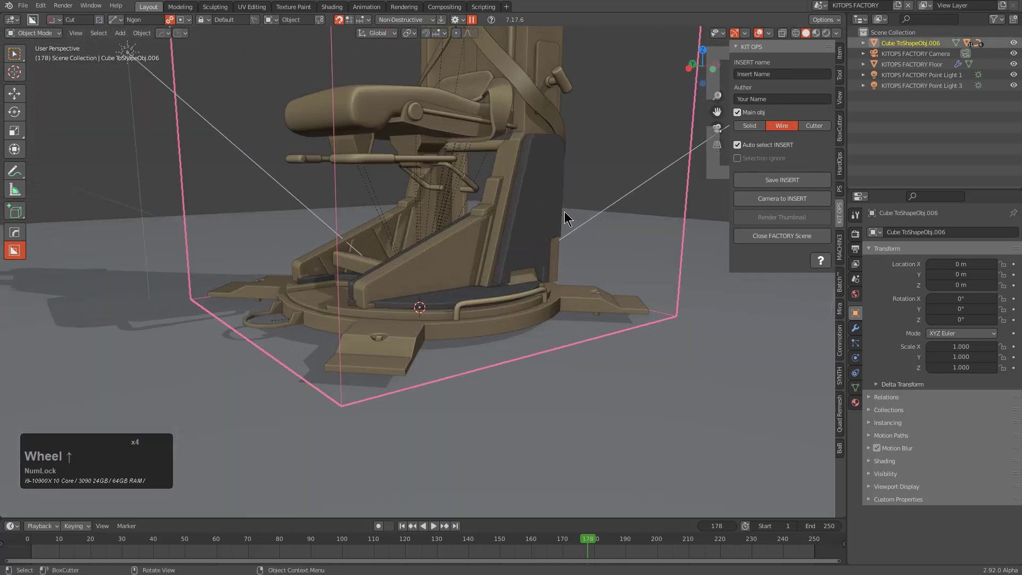
click(526, 194)
scroll(525, 186, up, 2)
shift+click(489, 374)
middle_drag(490, 375, 522, 382)
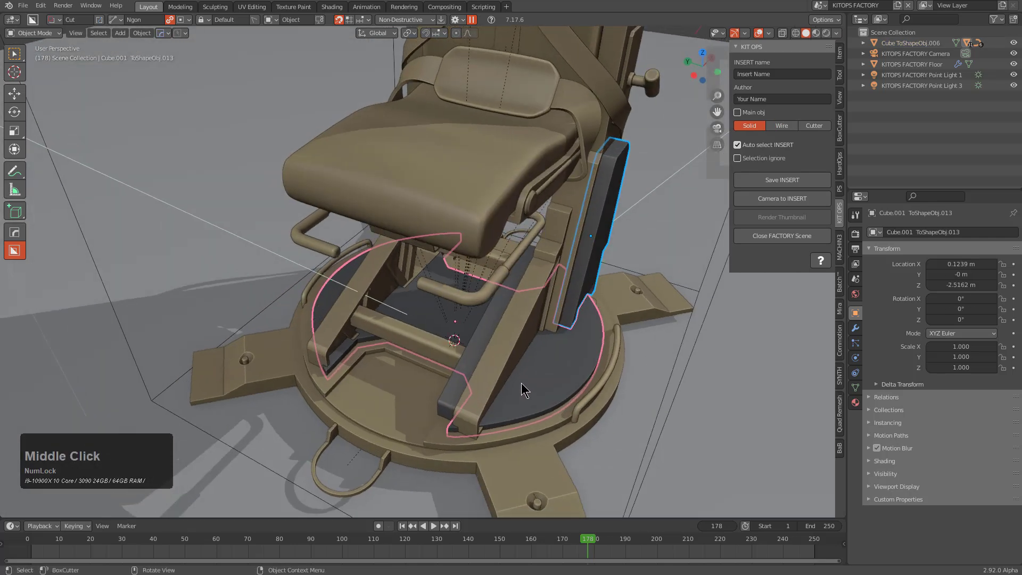
click(522, 384)
click(481, 337)
key(x)
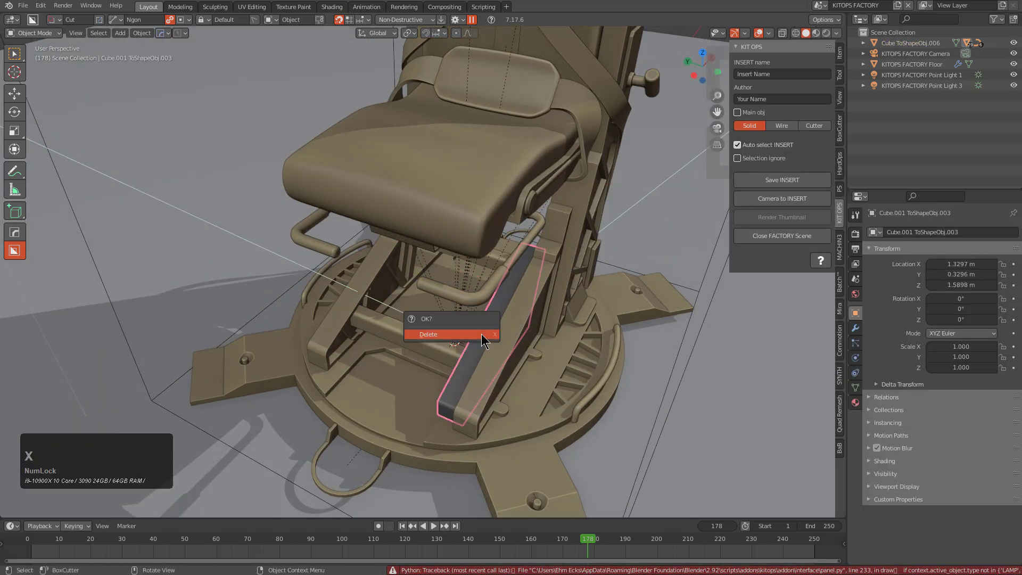
click(482, 334)
Step: Look through the factory camera and scale the floor up until it fills the background of the frame
scroll(471, 337, down, 4)
middle_drag(472, 337, 516, 331)
scroll(533, 314, down, 2)
middle_drag(549, 297, 473, 298)
scroll(483, 321, down, 2)
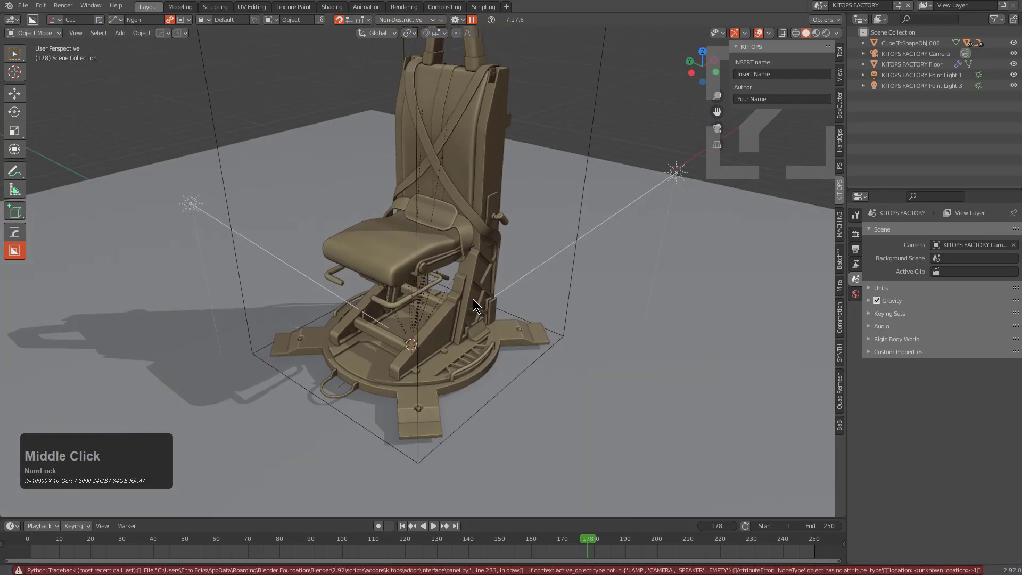
scroll(488, 304, down, 2)
key(KP_0)
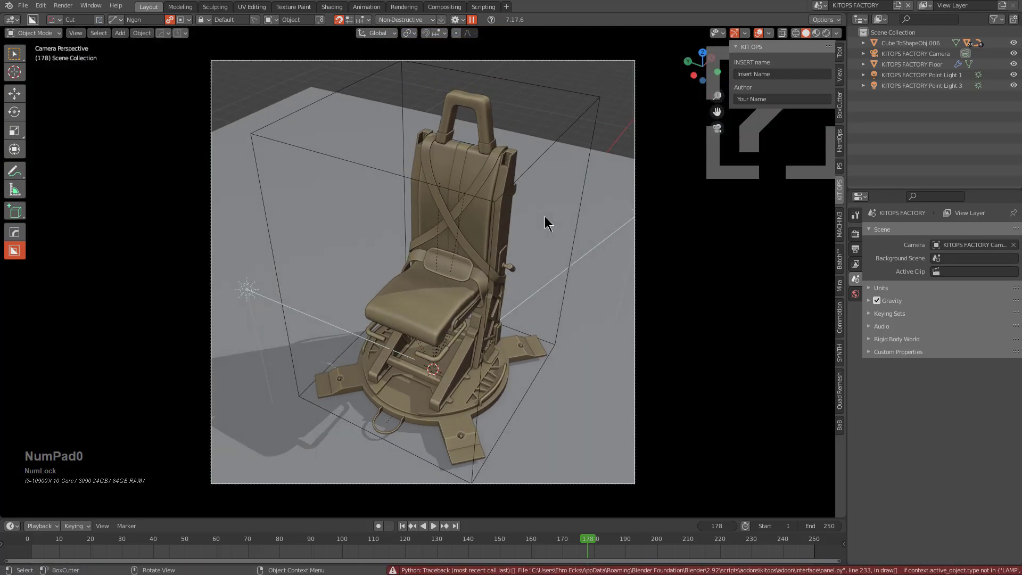
click(575, 207)
key(s)
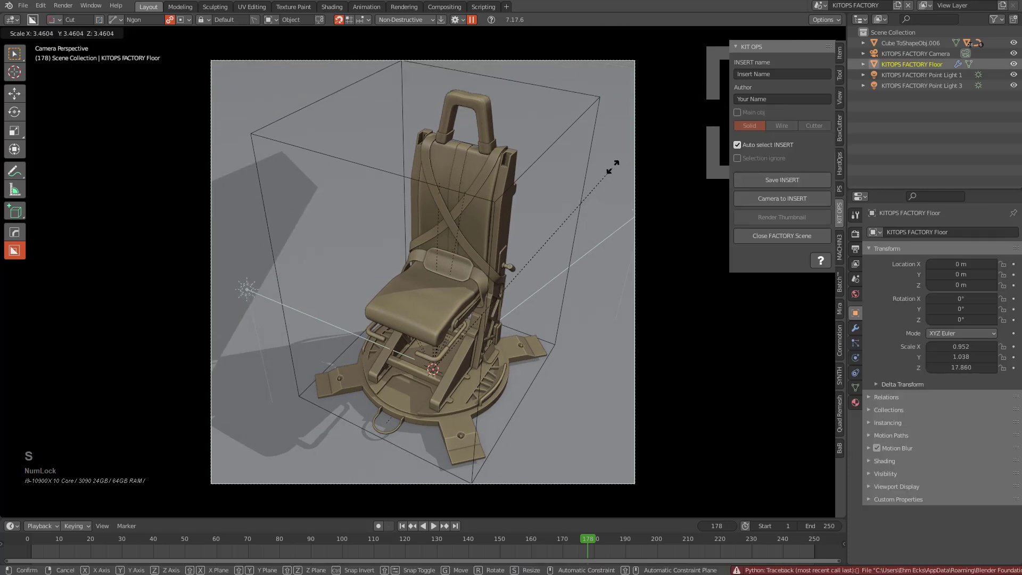
click(583, 184)
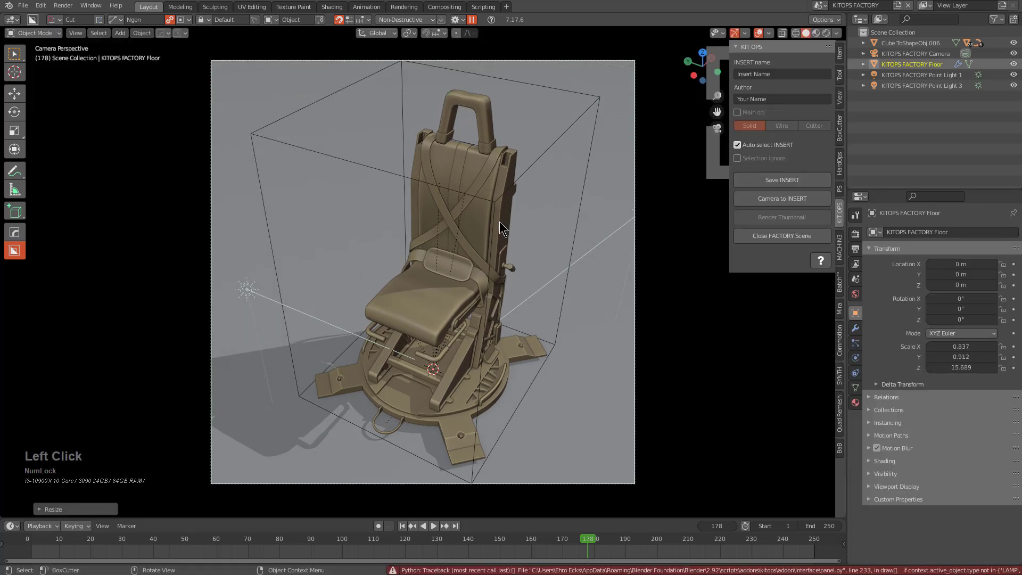
Step: Preview the seat with rendered shading and save the INSERT as heli_seat in the NewDemo folder
click(816, 33)
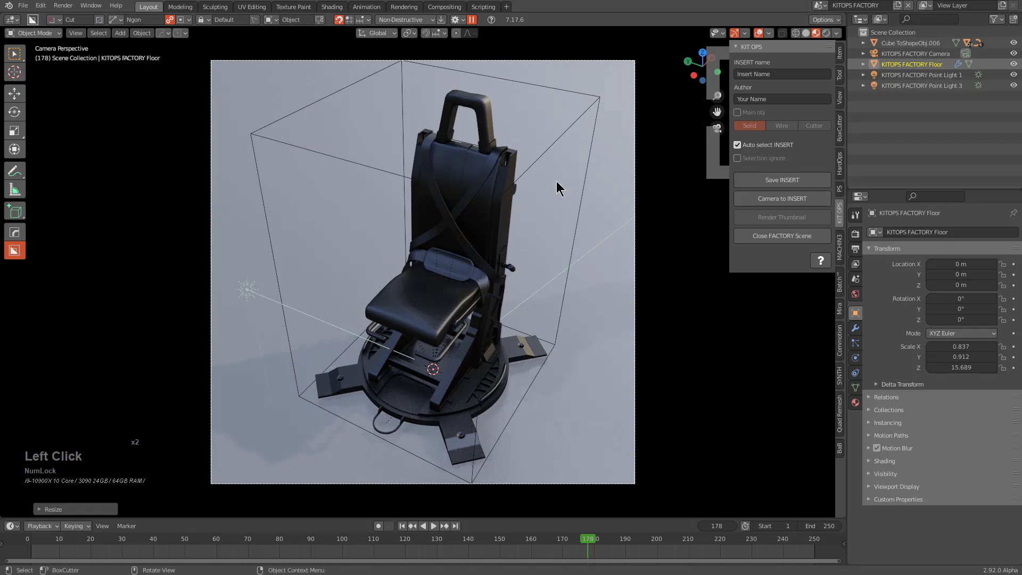
click(825, 32)
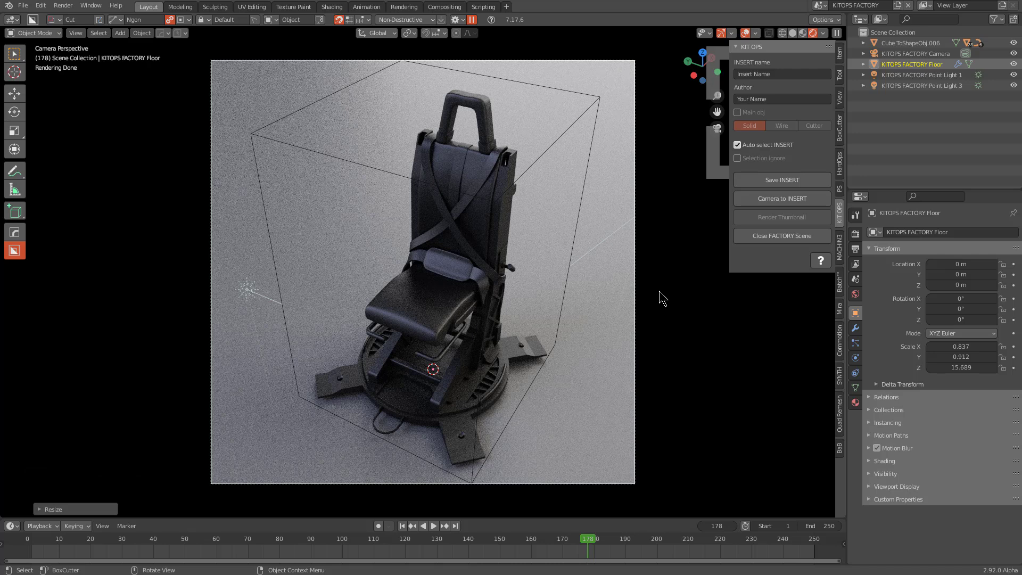
click(787, 180)
click(472, 169)
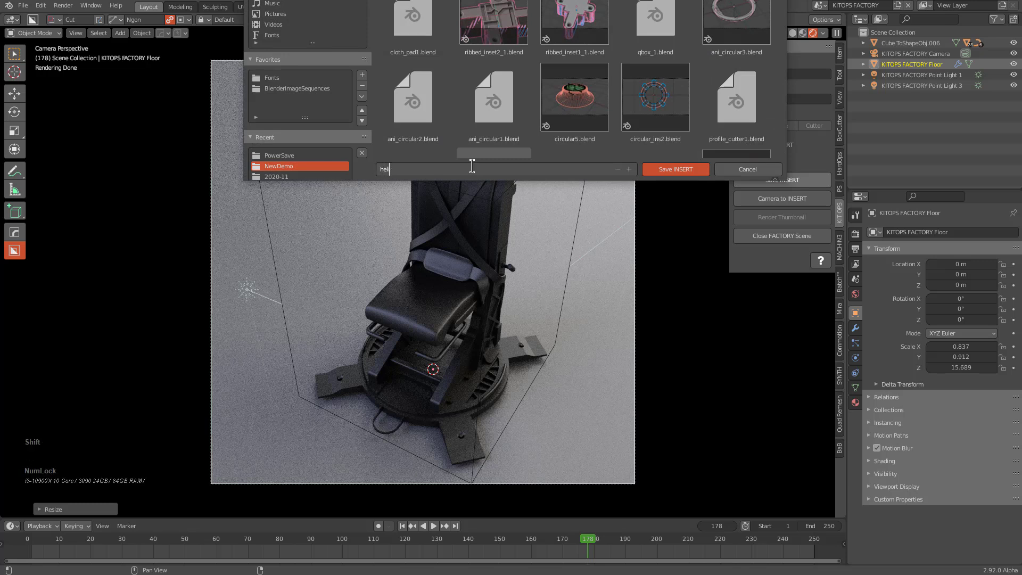
text(heli_seat)
key(Return)
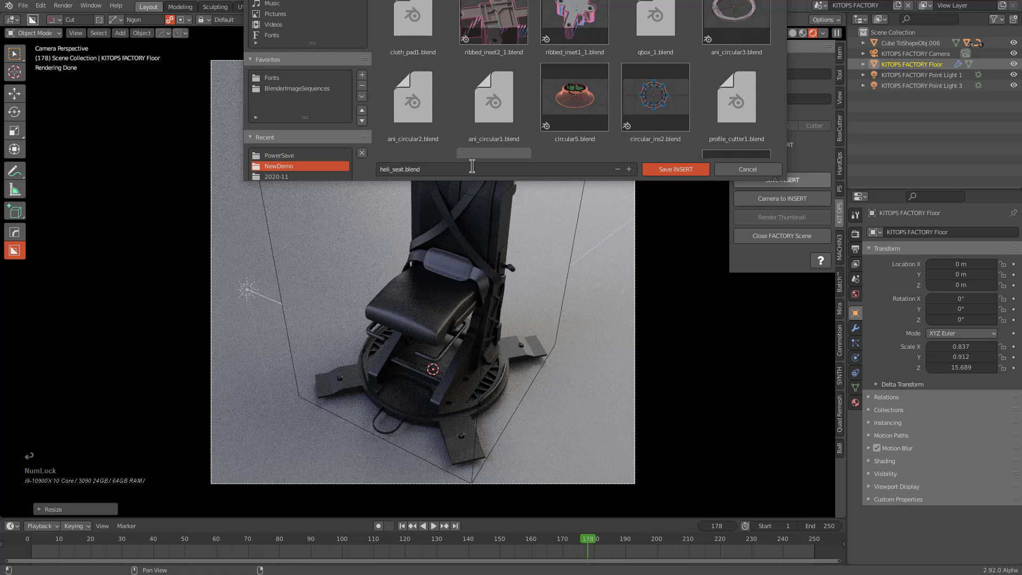
key(Return)
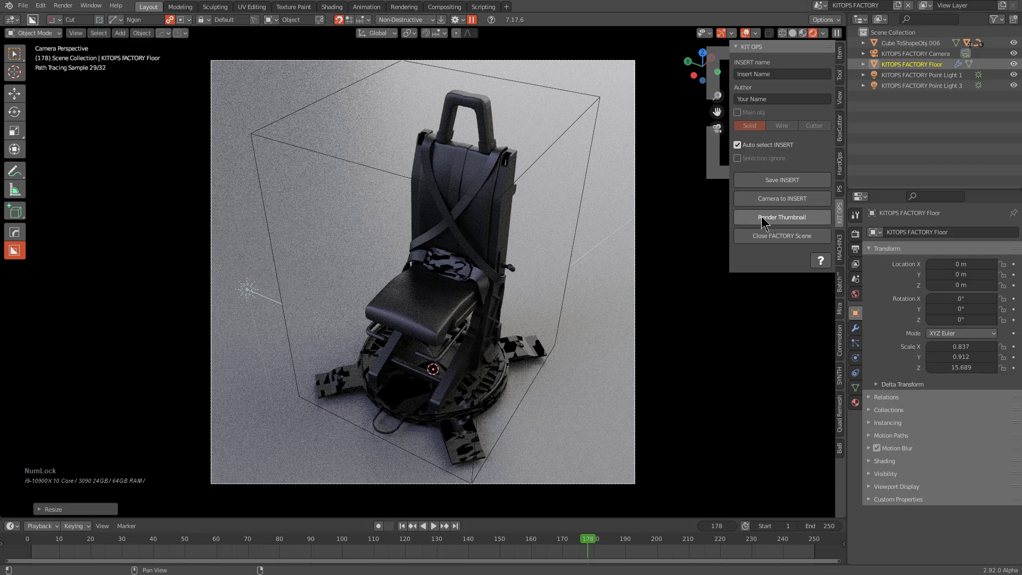
Step: Render the INSERT thumbnail with a seat backrest piece active and close the FACTORY scene
click(546, 158)
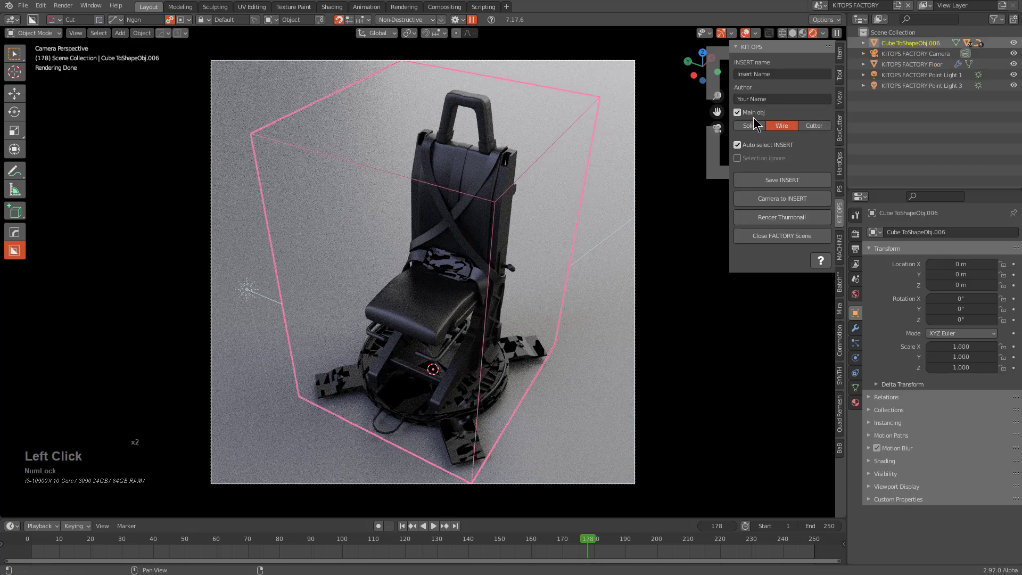
click(458, 154)
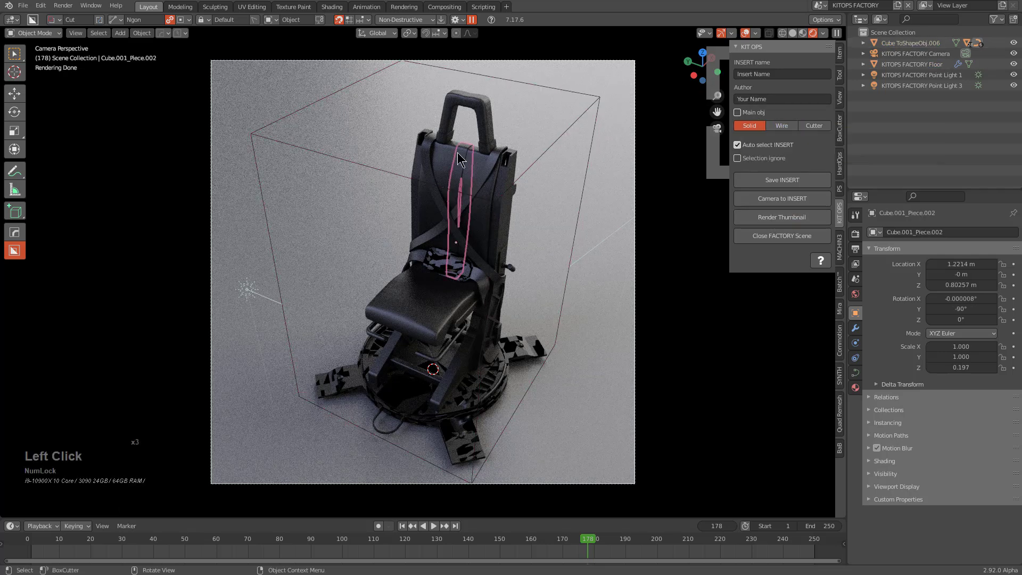
click(782, 217)
click(769, 238)
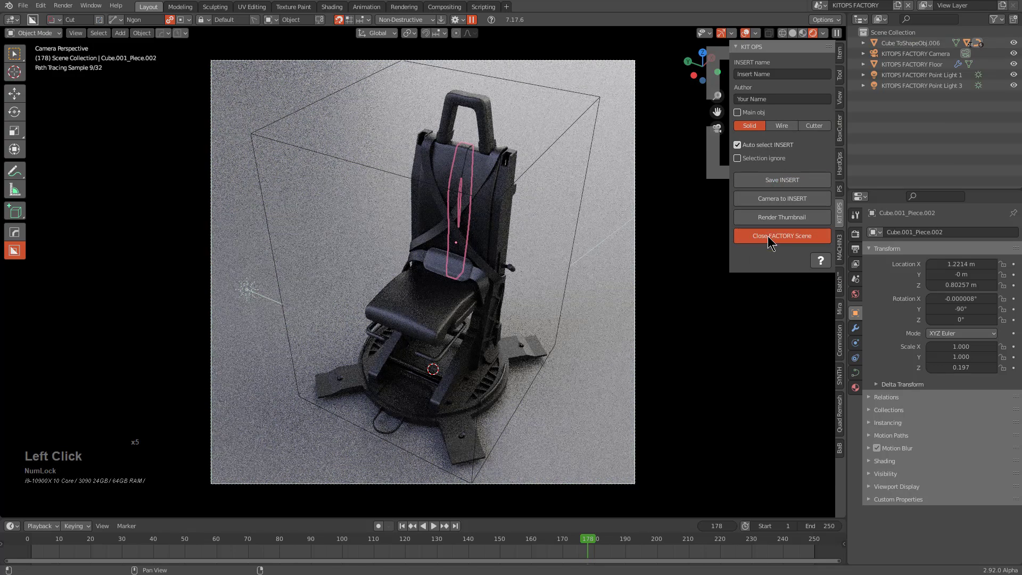
Step: Return the viewport to solid shading and set the seat's bounding box back to wire shading with Shade Wire
mouse_move(498, 281)
middle_down()
mouse_move(463, 290)
mouse_move(495, 267)
mouse_move(479, 236)
middle_up()
key(alt+z)
scroll(496, 268, down, 2)
click(806, 33)
key(alt+z)
key(q)
mouse_move(480, 237)
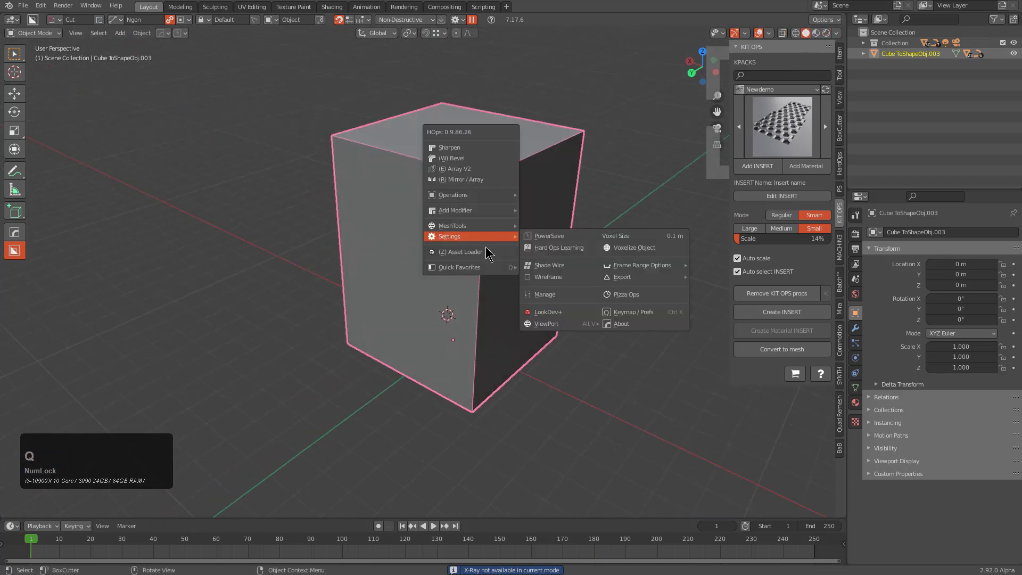
click(551, 266)
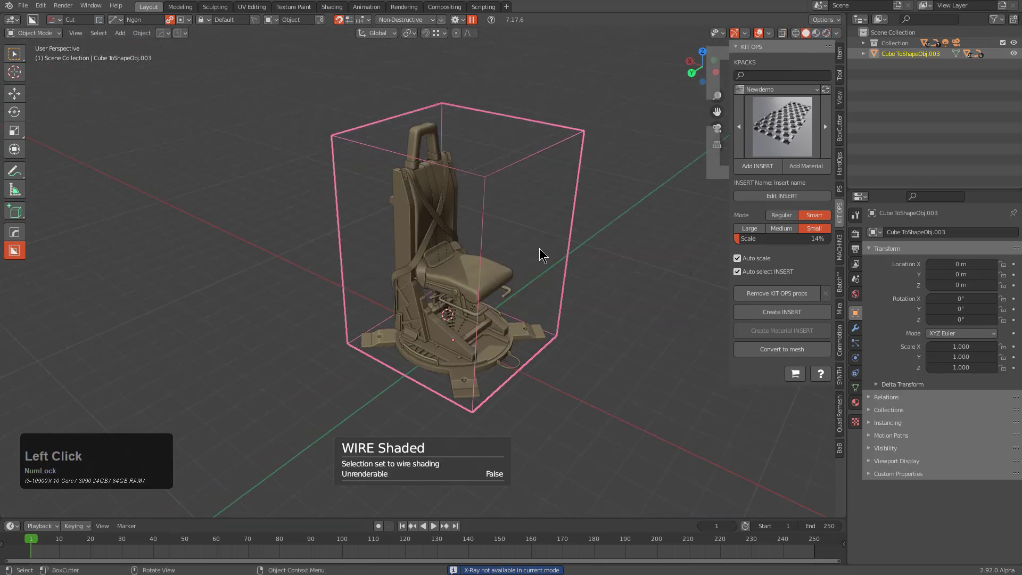
Step: Unhide all objects and isolate the ribbed wall-and-floor panel by hiding everything else
middle_drag(539, 248, 490, 283)
scroll(369, 196, up, 2)
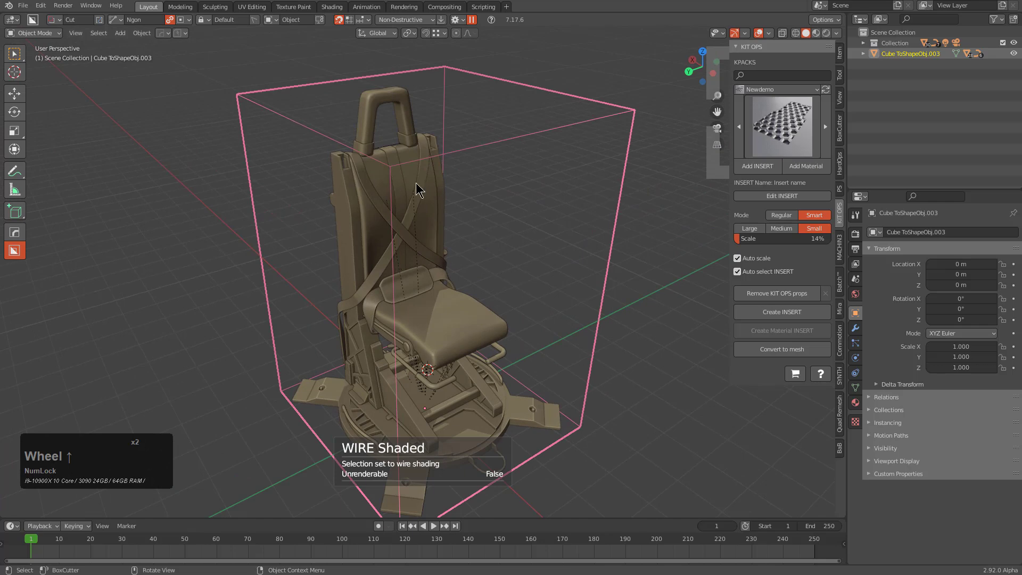
middle_drag(418, 189, 302, 174)
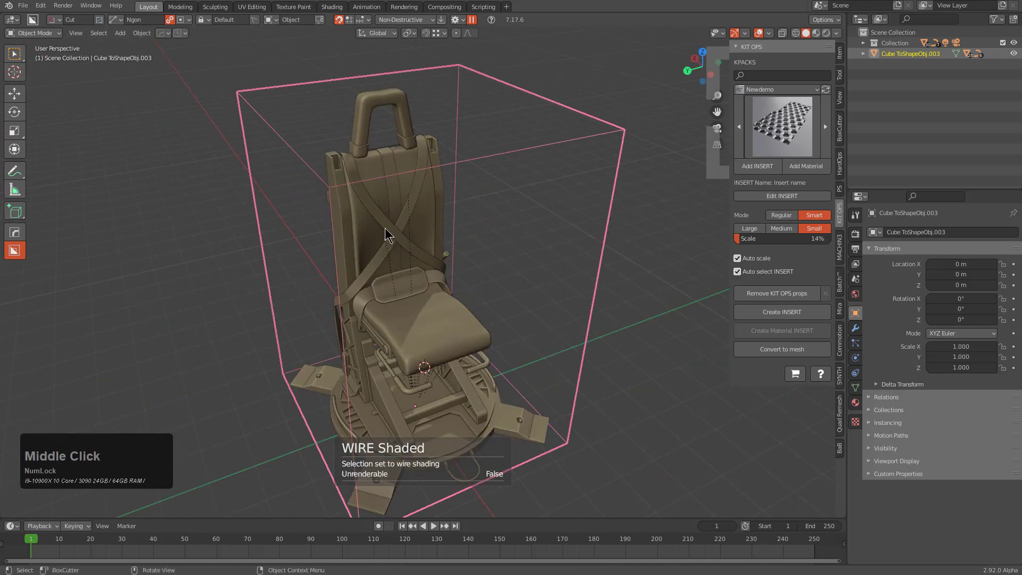
scroll(385, 229, down, 2)
middle_drag(424, 281, 446, 248)
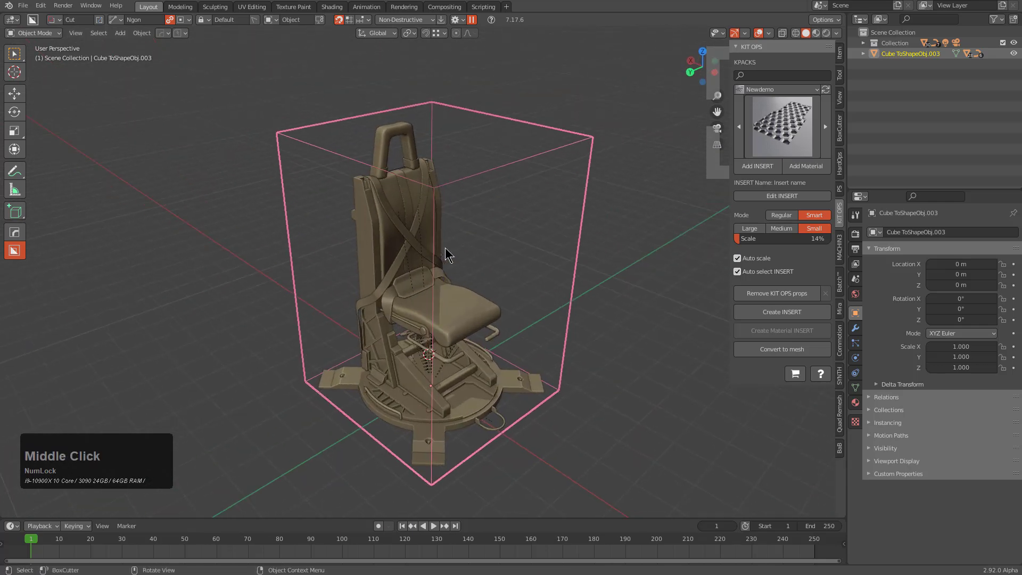
key(a)
key(alt+h)
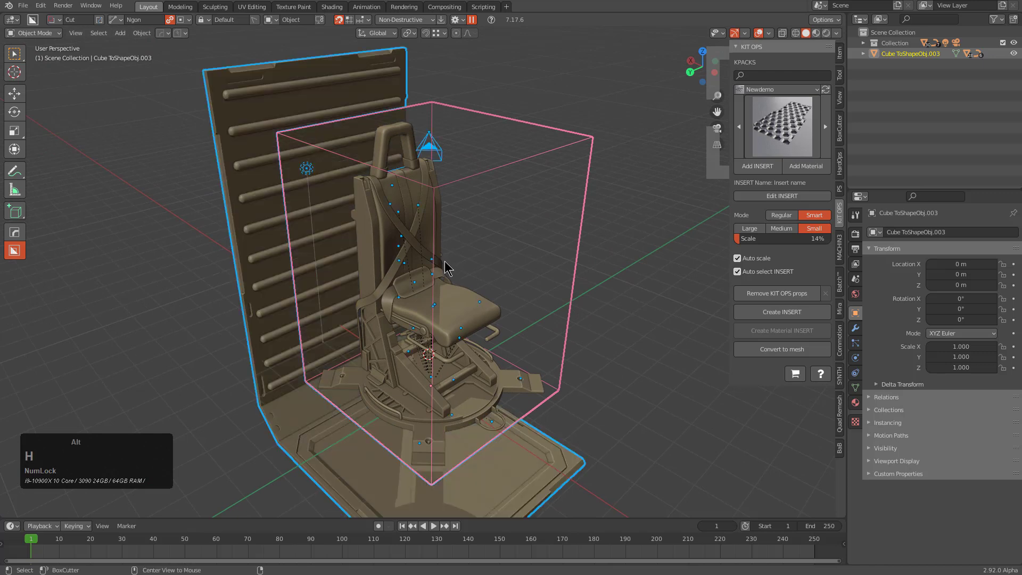
key(alt+a)
click(255, 228)
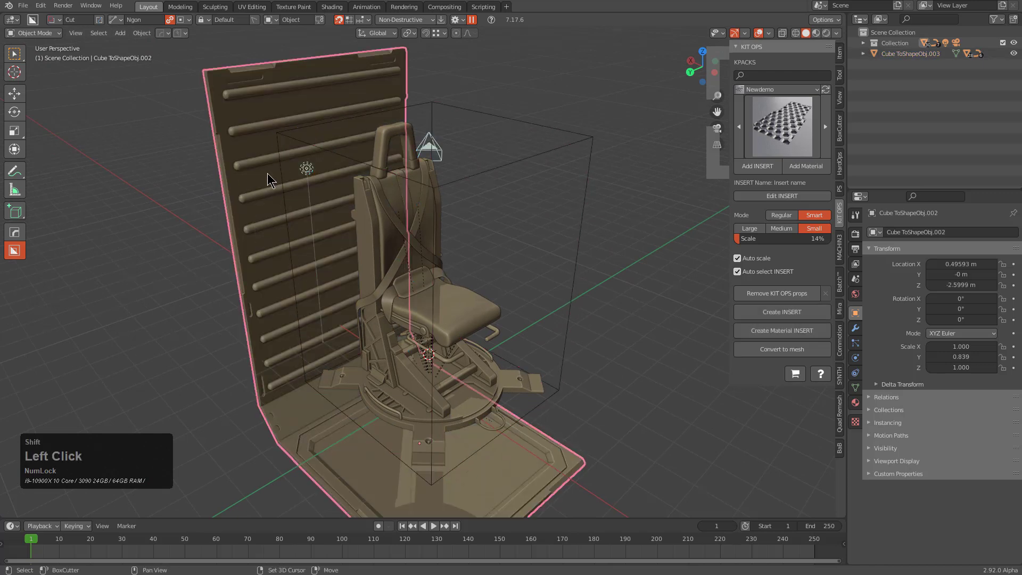
key(shift+h)
Step: Raise the wall-and-floor panel along Z in an orthographic back view so its underside rests at ground level, about Z 0.213 m
scroll(468, 303, down, 2)
middle_drag(463, 311, 500, 335)
scroll(459, 293, up, 2)
scroll(484, 315, down, 2)
key(KP_5)
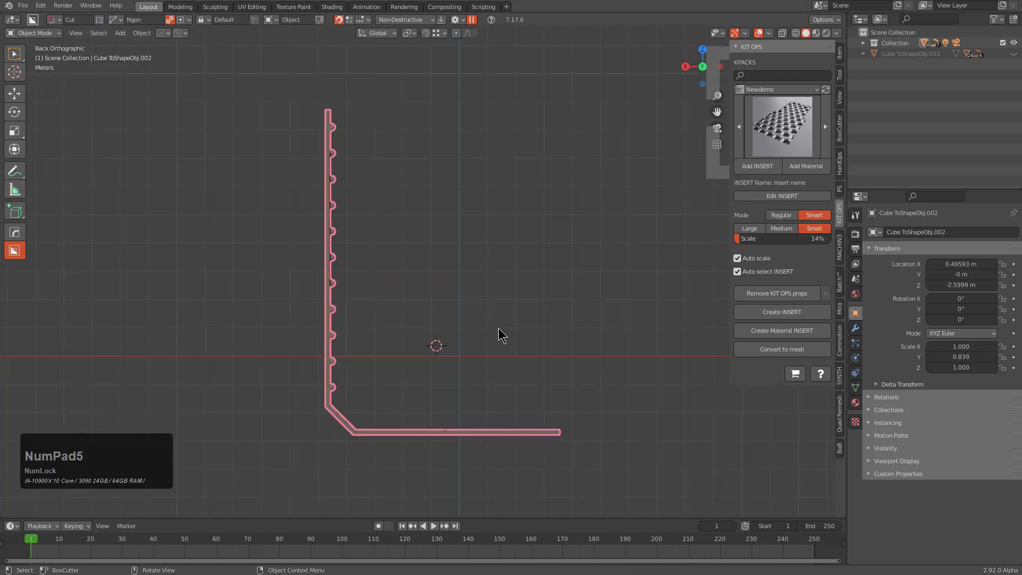
key(g)
key(z)
click(526, 258)
scroll(516, 263, up, 4)
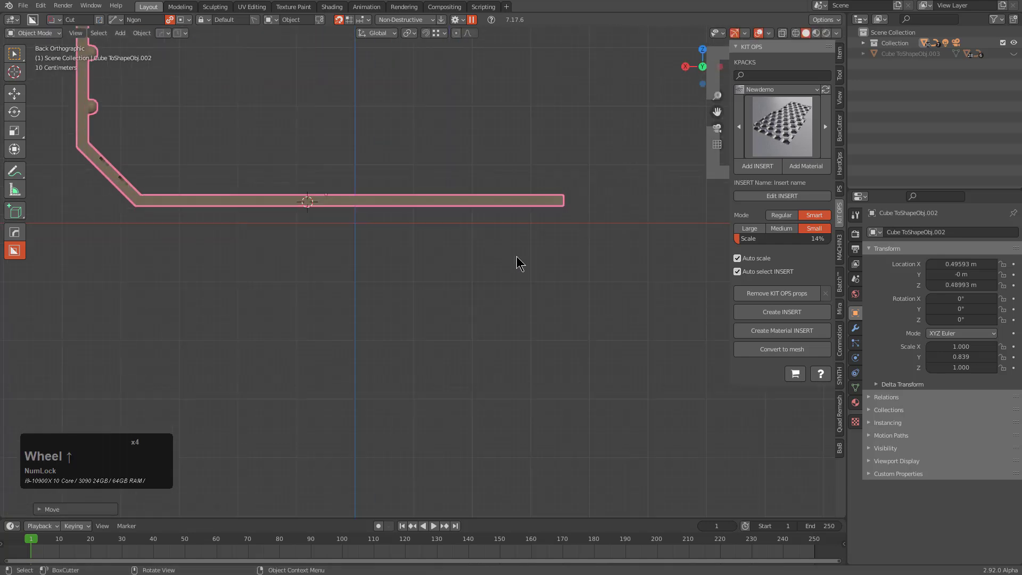
scroll(517, 263, up, 2)
key(g)
key(z)
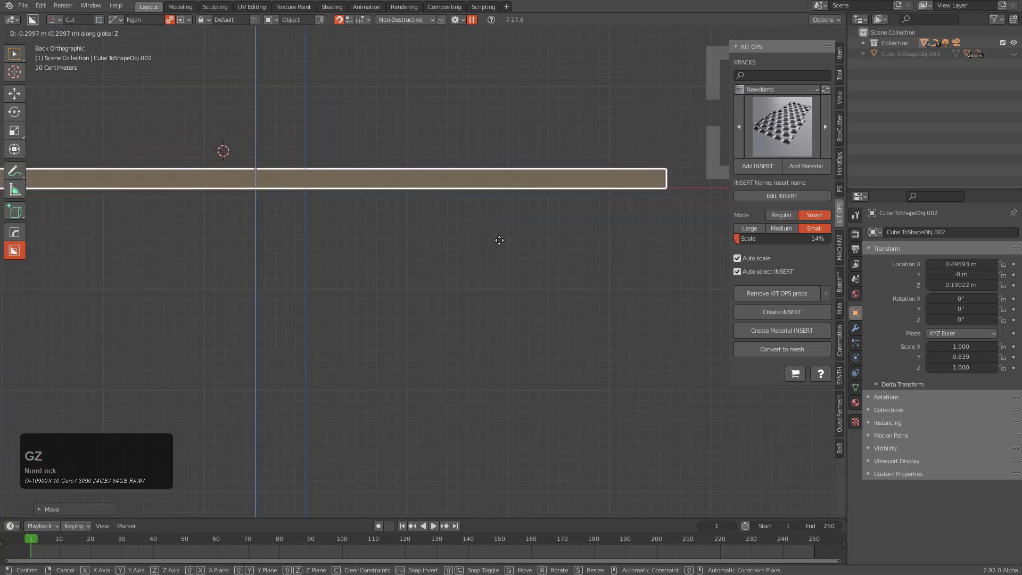
shift+click(508, 279)
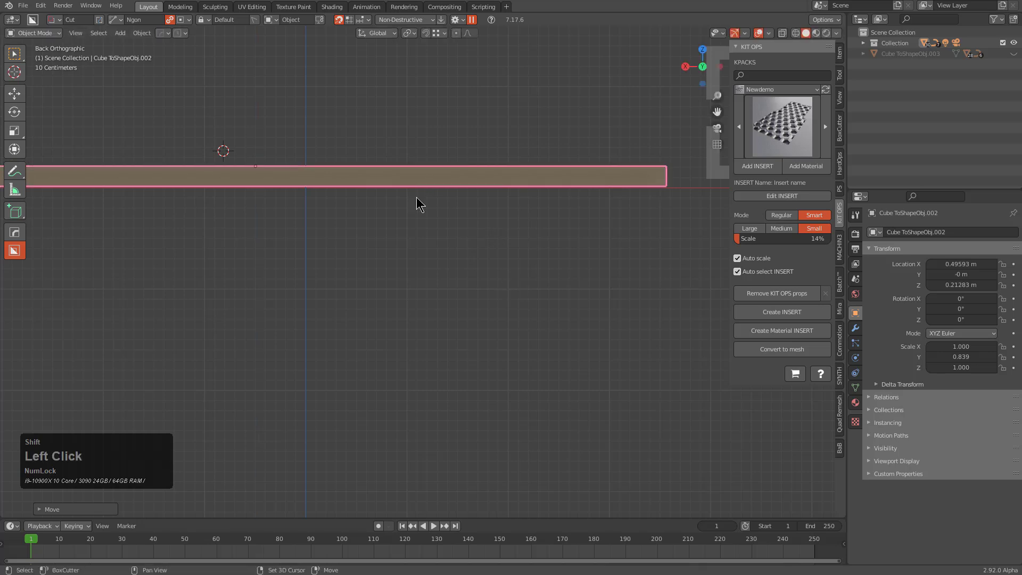
Step: Apply all transforms to the wall-and-floor panel
middle_drag(417, 204, 349, 321)
scroll(440, 273, down, 2)
middle_drag(440, 273, 437, 337)
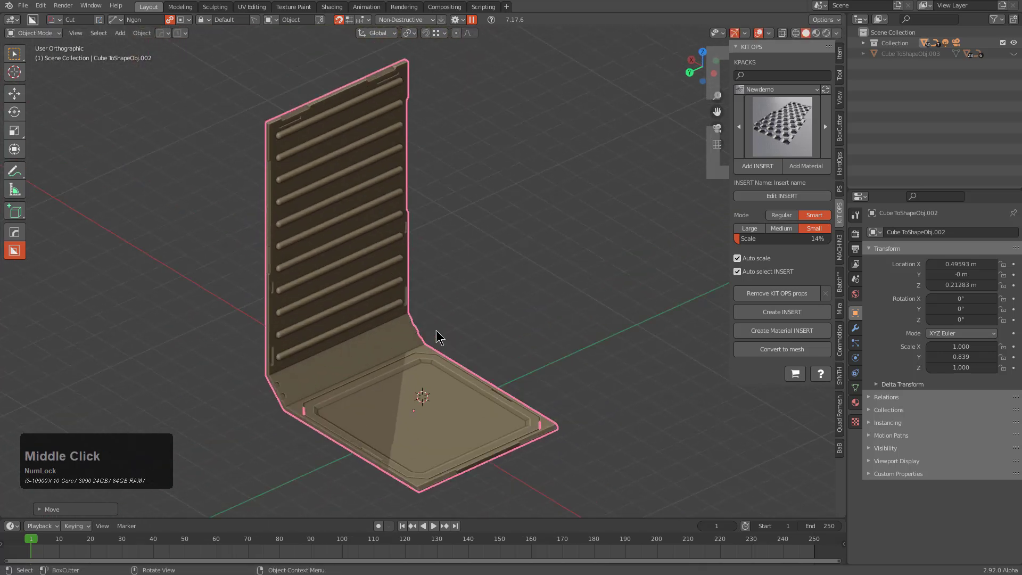
key(ctrl+a)
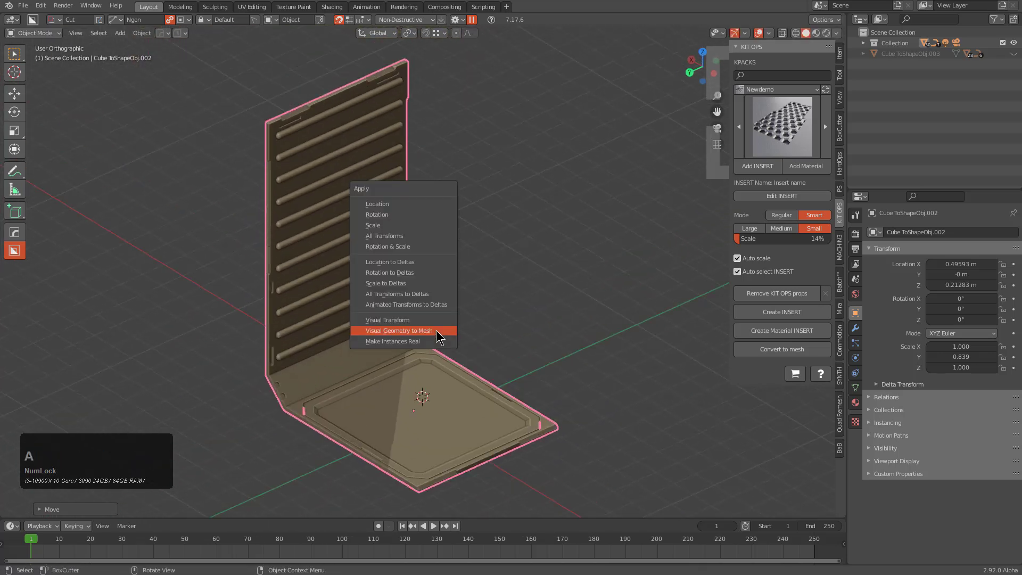
click(412, 236)
Step: Decap the wall-and-floor panel along the Y axis with To Shape V2, with Keep Caps and Exit Array enabled
middle_drag(408, 258, 443, 356)
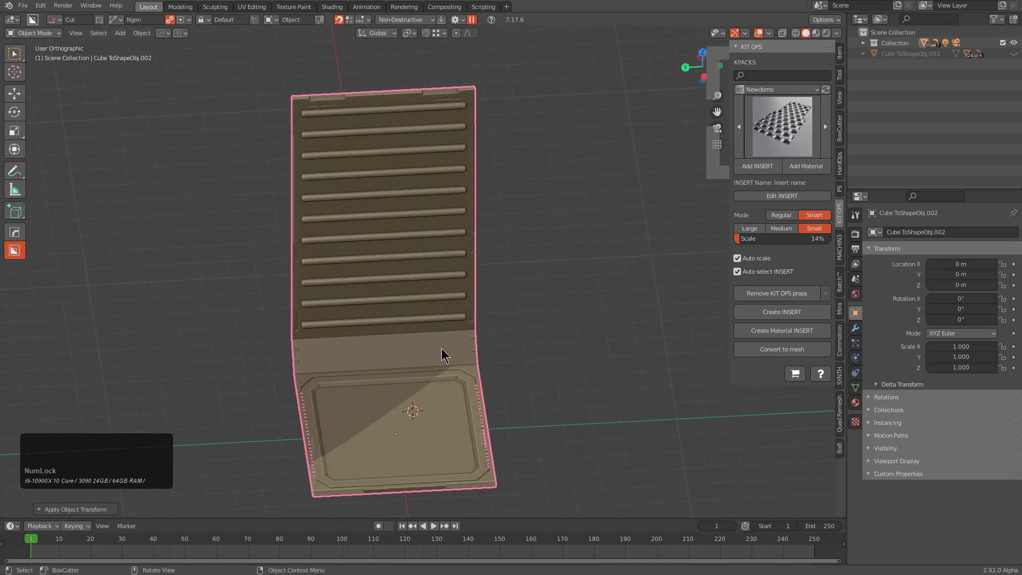
key(q)
key(o)
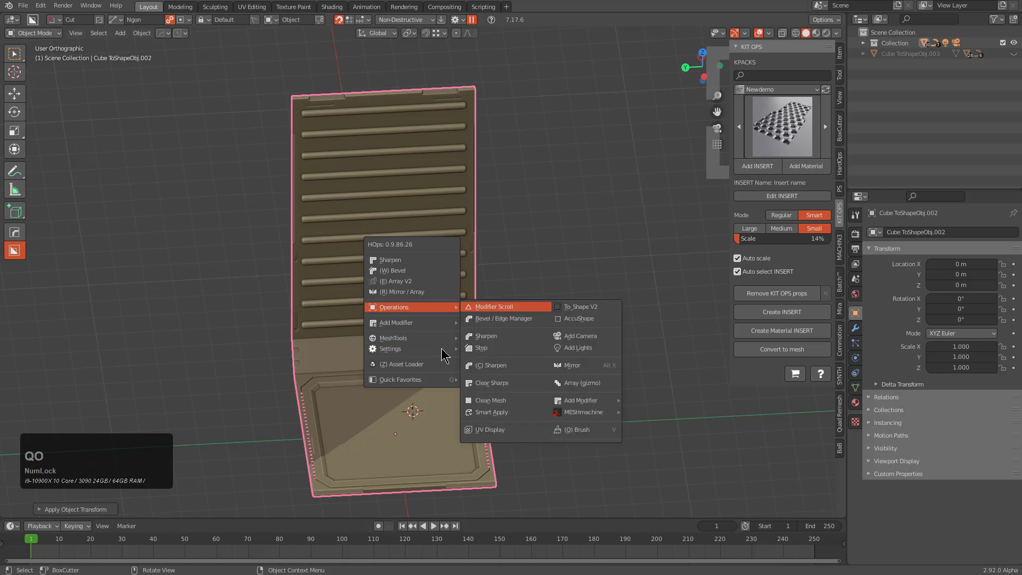
key(t)
scroll(444, 354, down, 3)
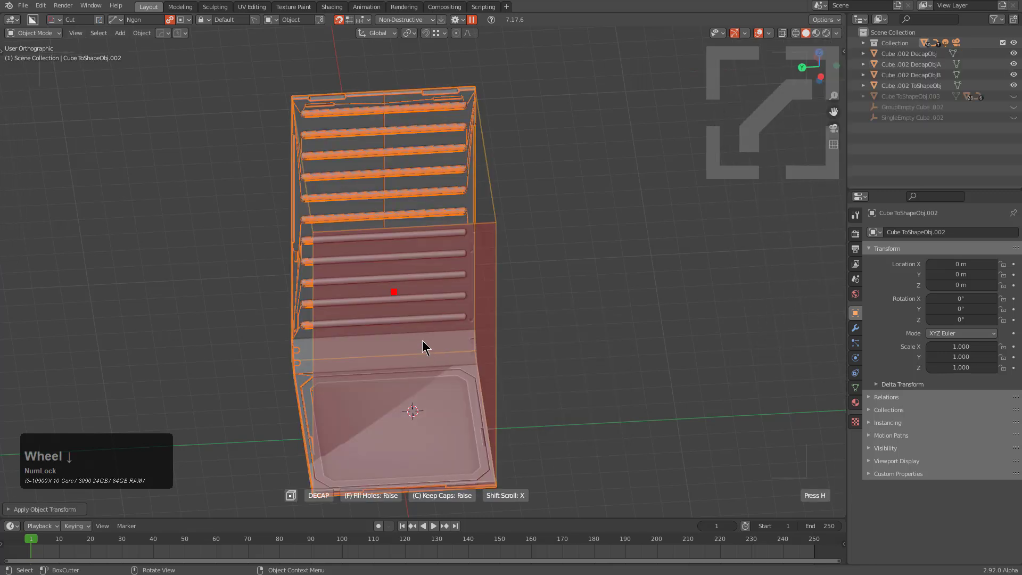
key(x)
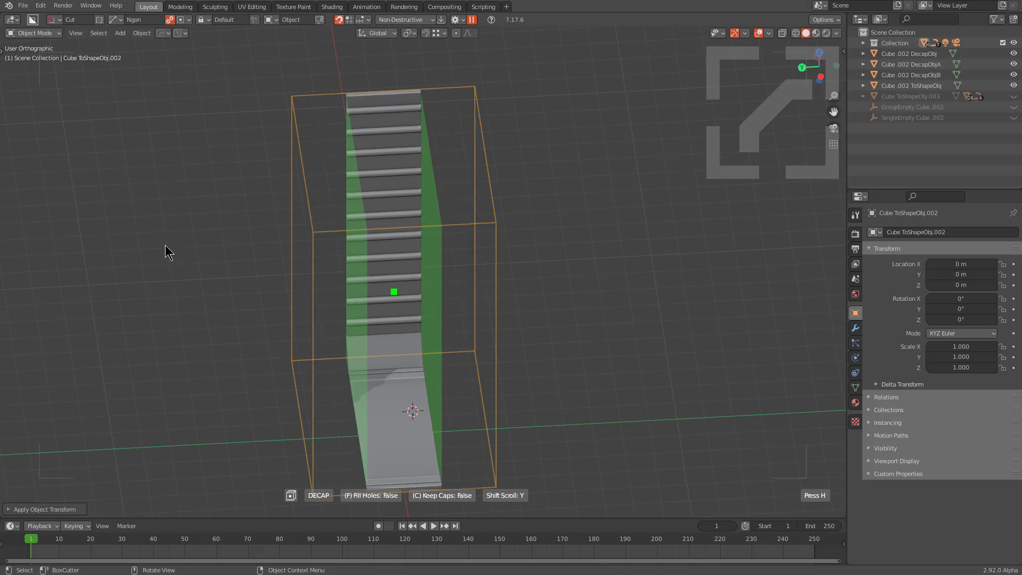
key(c)
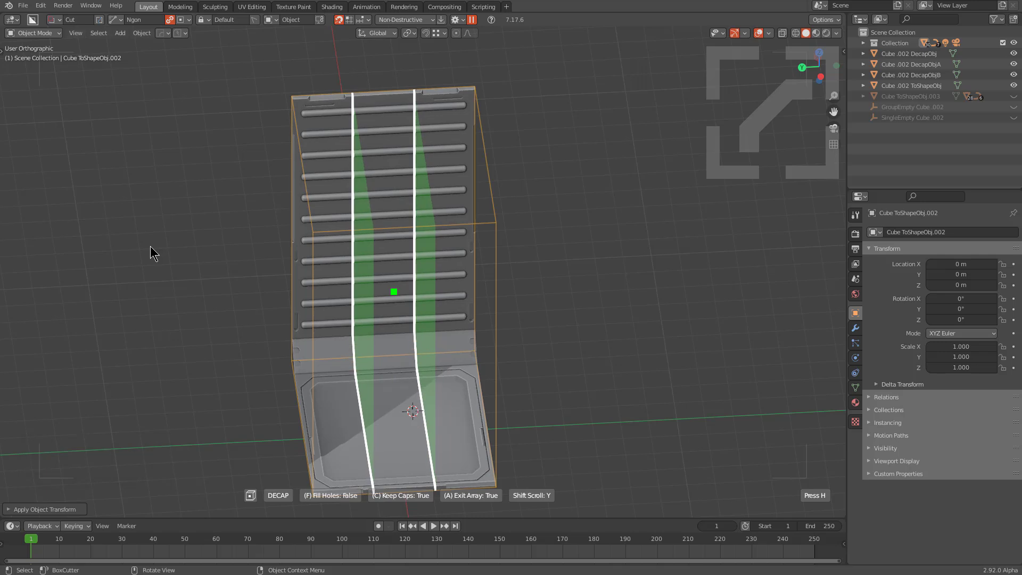
middle_drag(150, 246, 158, 268)
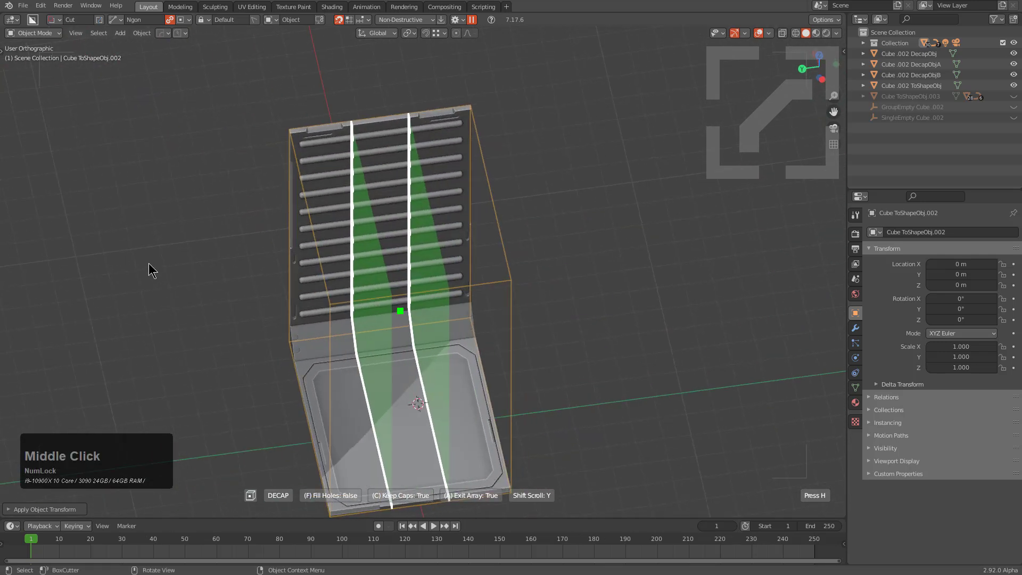
click(169, 263)
Step: Isolate the arrayed panel section by hiding the two separate end cap objects
scroll(367, 330, down, 3)
middle_drag(367, 331, 445, 365)
scroll(445, 365, up, 1)
key(shift+h)
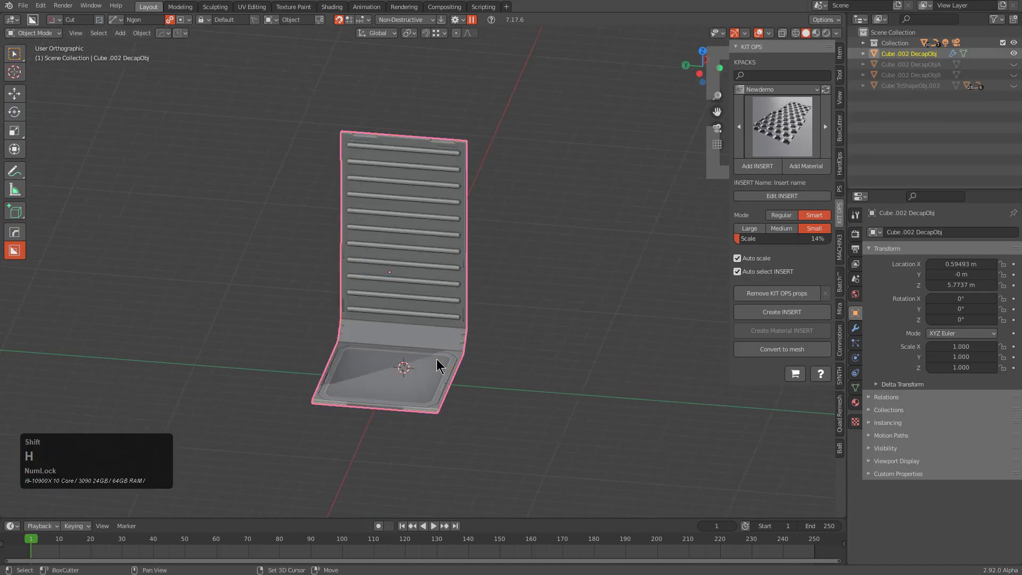
scroll(415, 335, up, 3)
middle_drag(360, 333, 399, 345)
scroll(404, 375, down, 1)
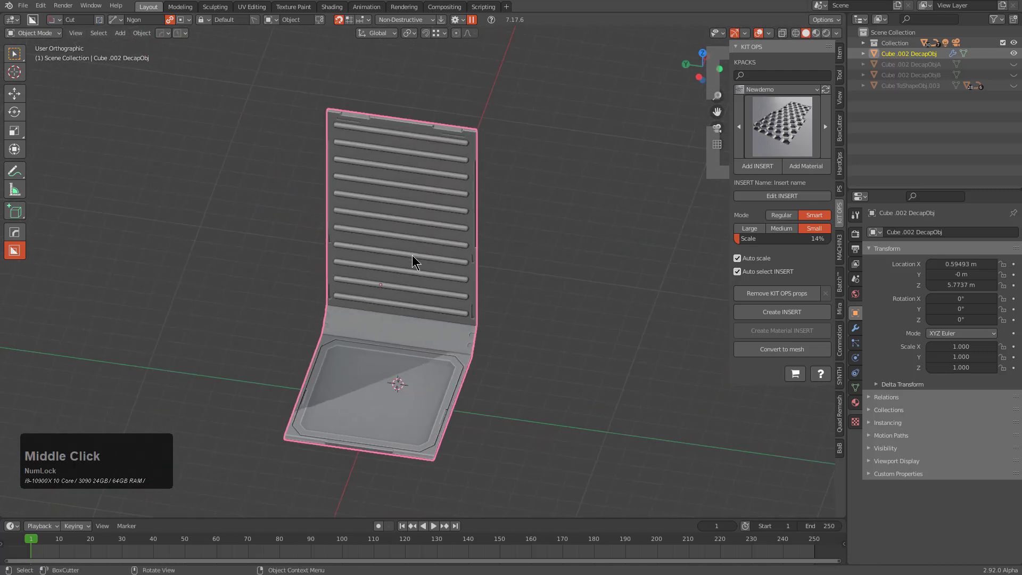
middle_drag(413, 260, 392, 274)
scroll(396, 281, up, 1)
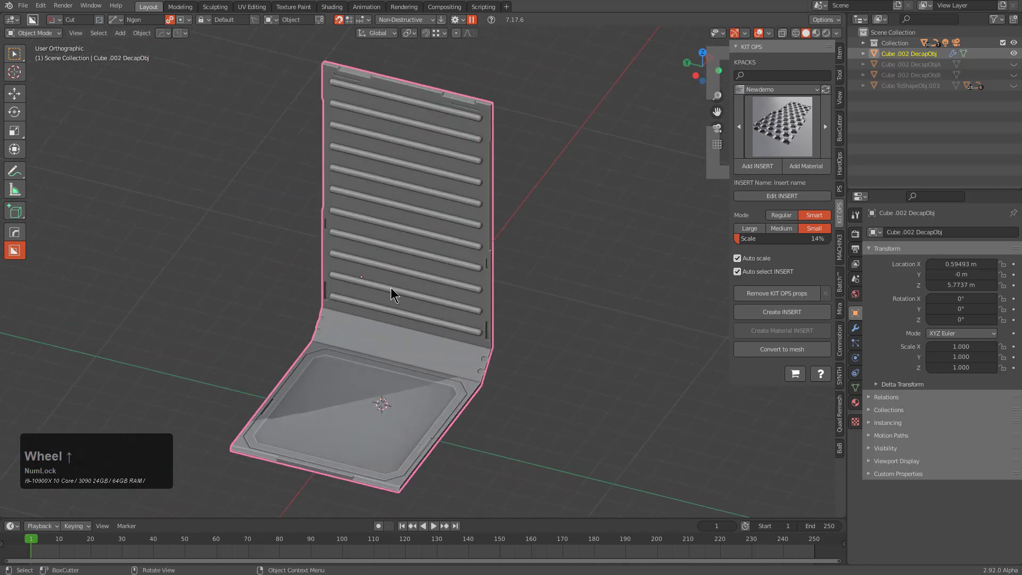
Step: Sharpen the arrayed panel with HardOps and set its auto smooth angle to 20 degrees
key(q)
shift+click(376, 251)
click(373, 241)
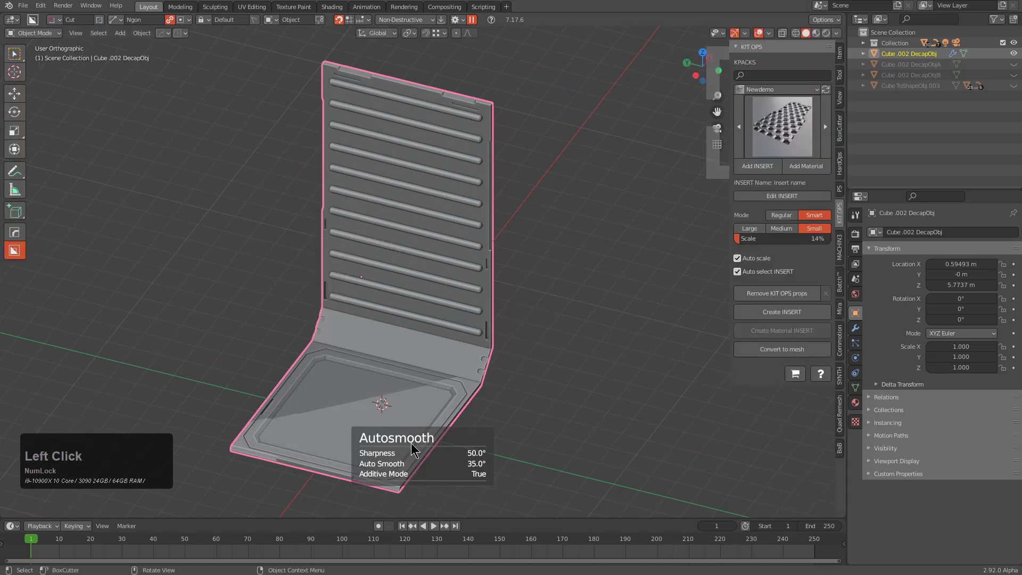
key(q)
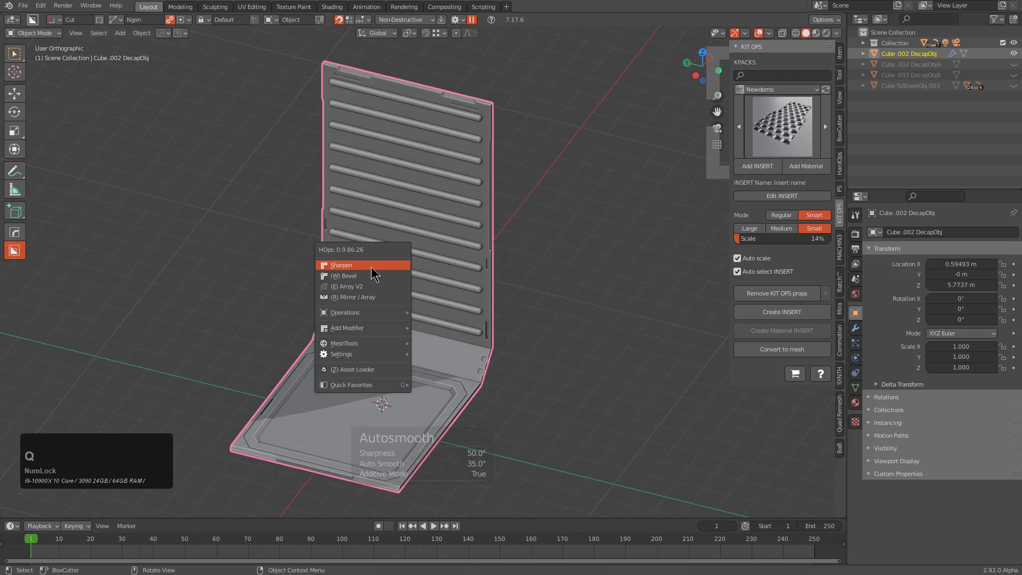
click(384, 266)
scroll(372, 269, up, 3)
scroll(372, 266, down, 4)
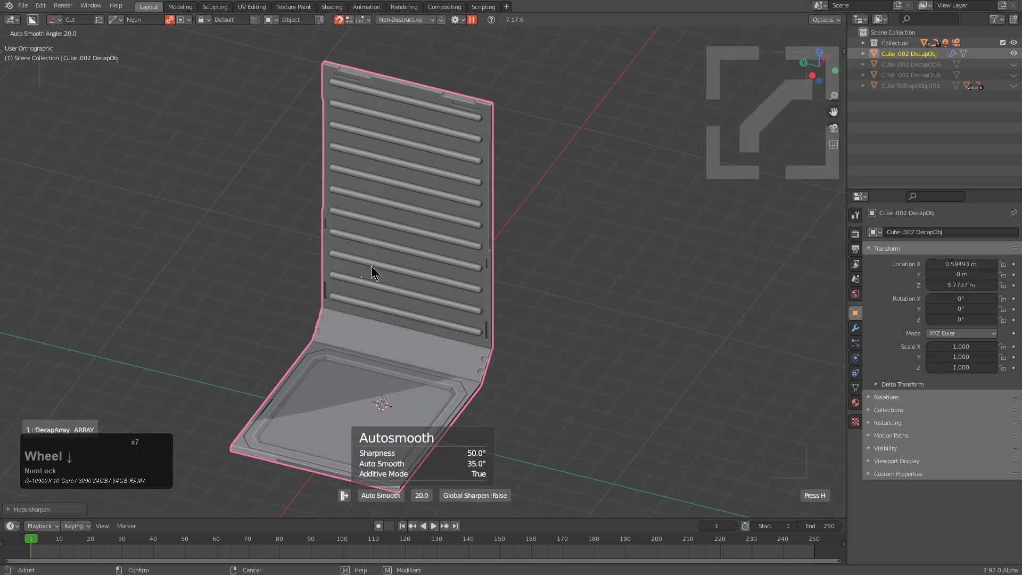
click(372, 267)
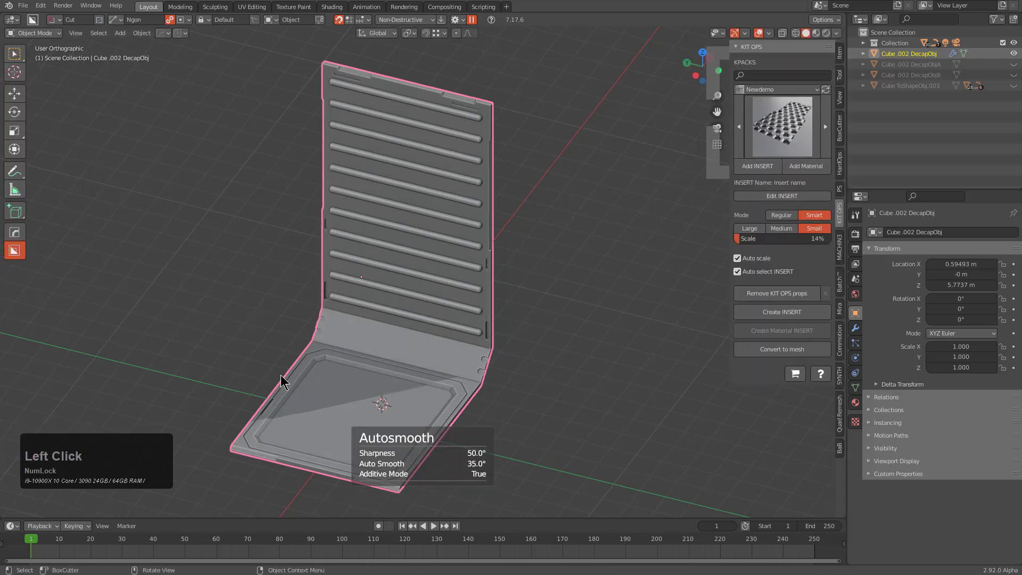
Step: Try widening the panel by adjusting its DecapArray with Array V2, using a count of 9 and settling on 2
middle_drag(404, 393, 455, 303)
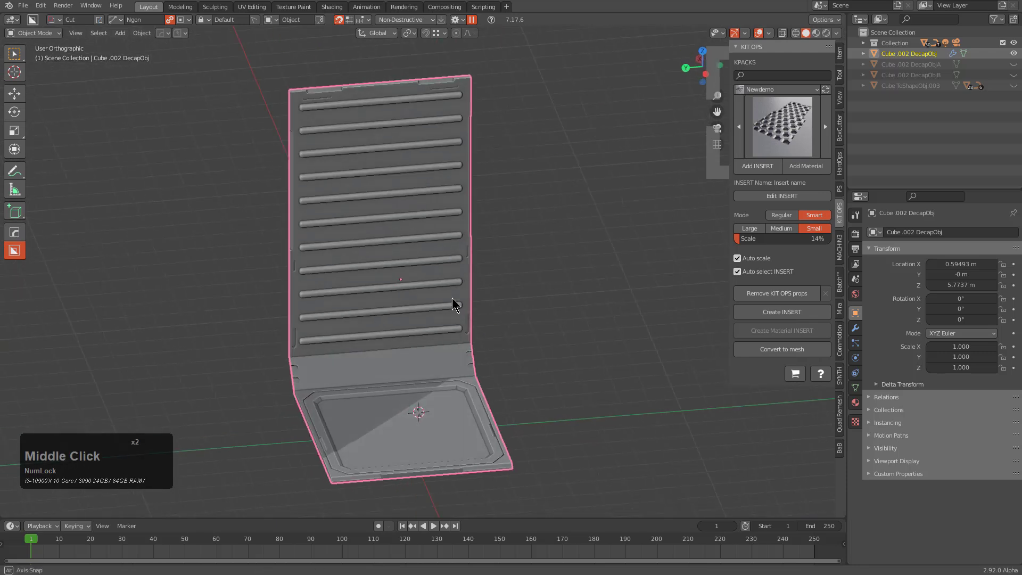
key(q)
click(410, 319)
scroll(431, 318, down, 8)
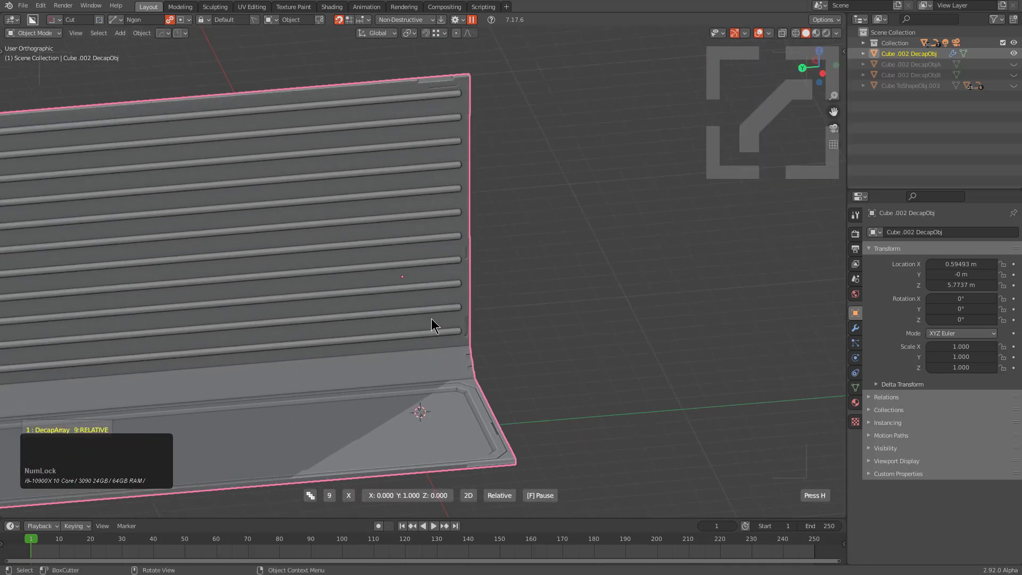
scroll(432, 315, down, 5)
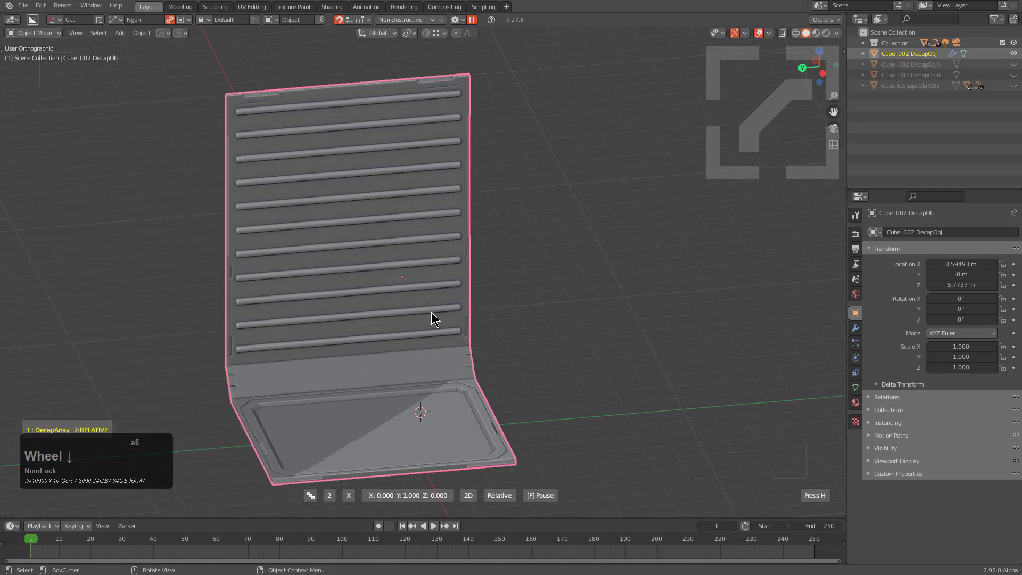
scroll(431, 313, down, 3)
click(435, 311)
mouse_move(436, 311)
middle_down()
mouse_move(415, 347)
mouse_move(440, 326)
middle_up()
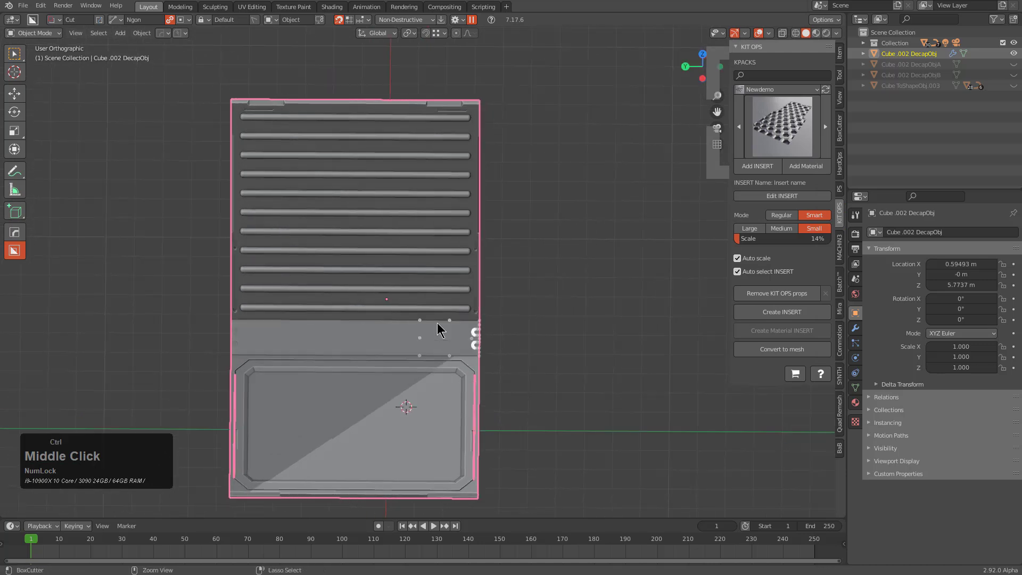
Step: Reduce the DecapArray count by one in the panel's modifier settings, using the HOps Helper
key(grave)
click(355, 347)
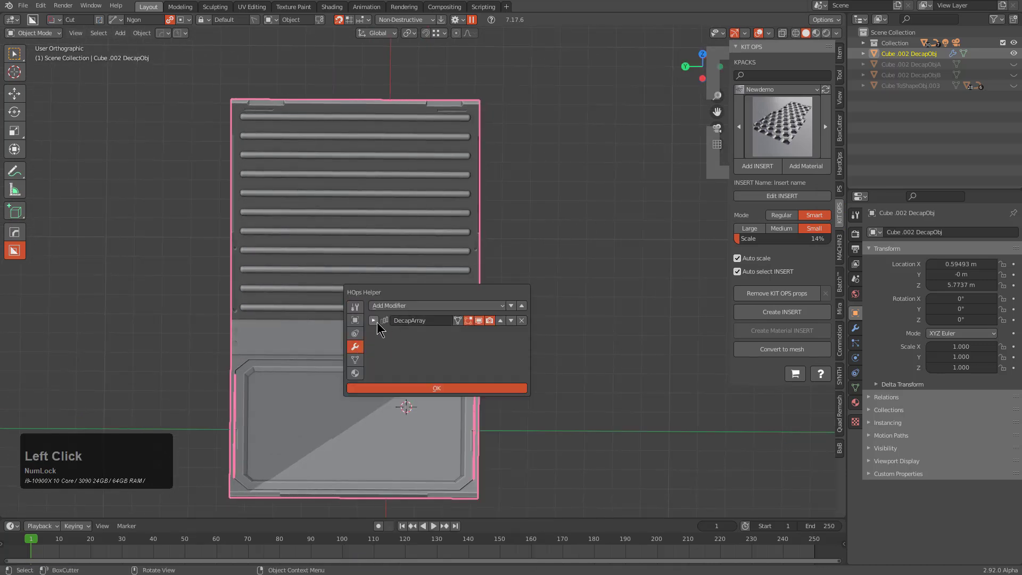
click(374, 321)
click(432, 365)
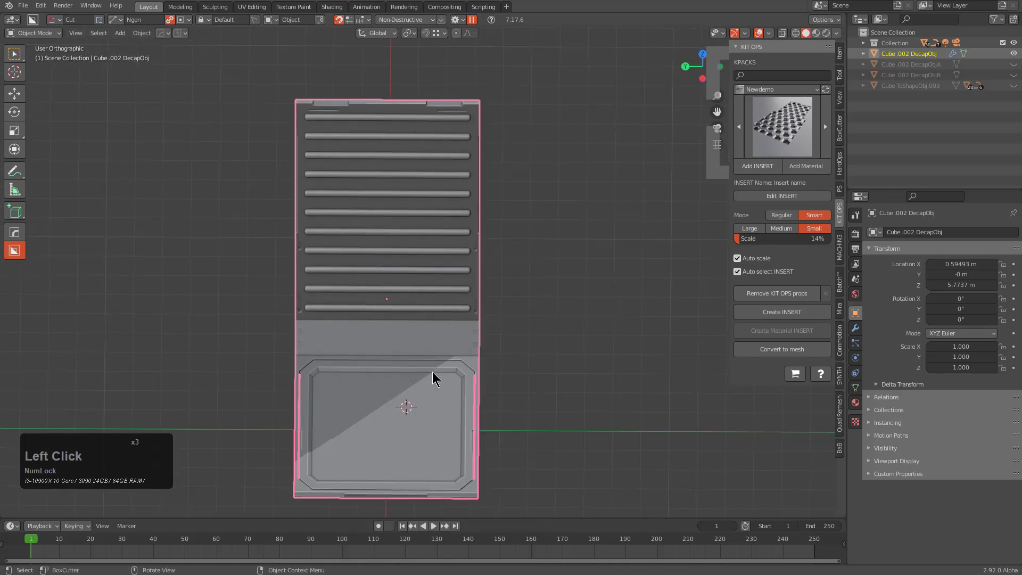
Step: Assign a blank principled material to the arrayed panel
middle_drag(434, 378, 547, 367)
key(m)
click(481, 353)
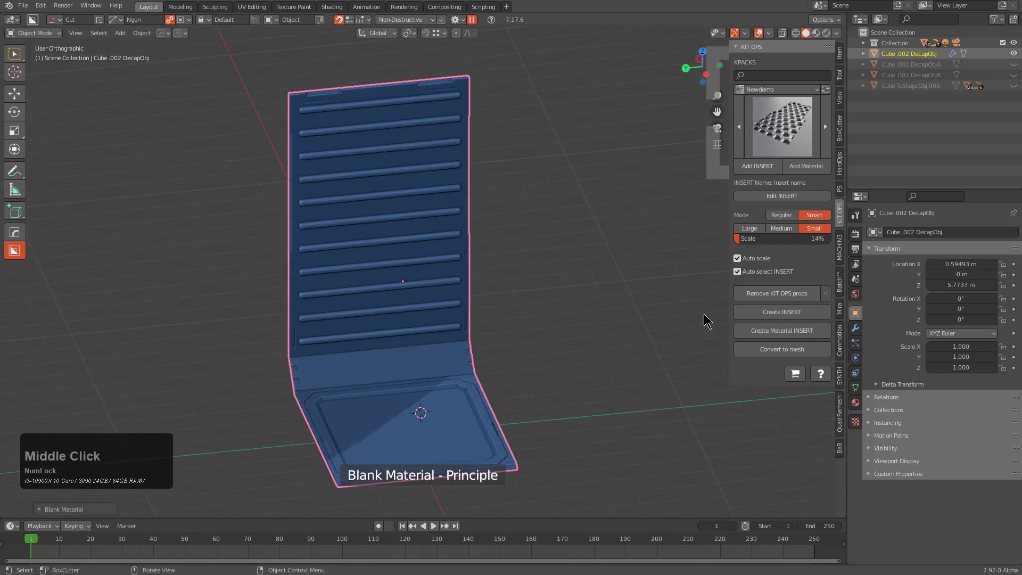
Step: Start a KIT OPS insert from the panel and enlarge the factory floor so it fills the camera view
click(781, 313)
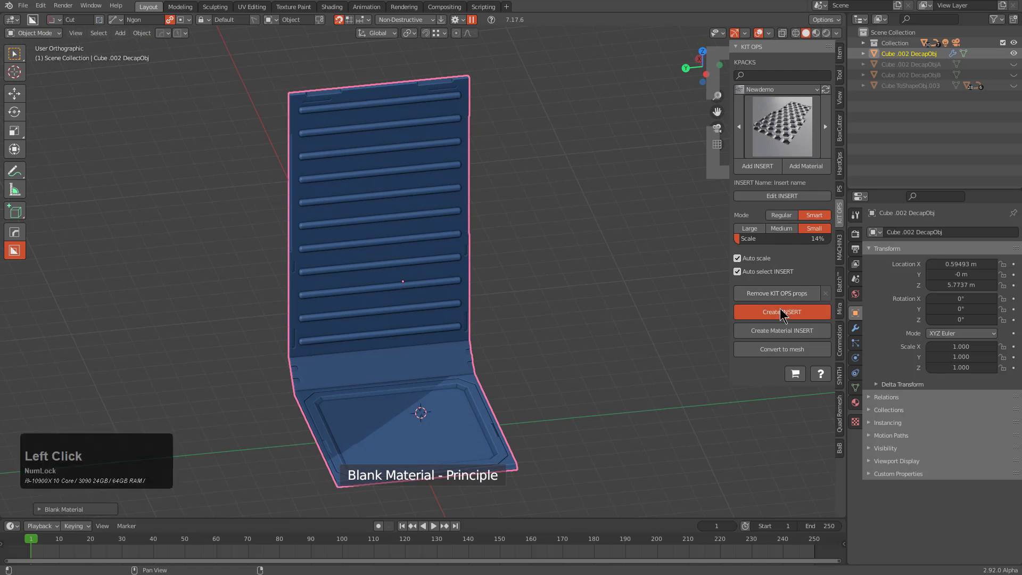
key(KP_0)
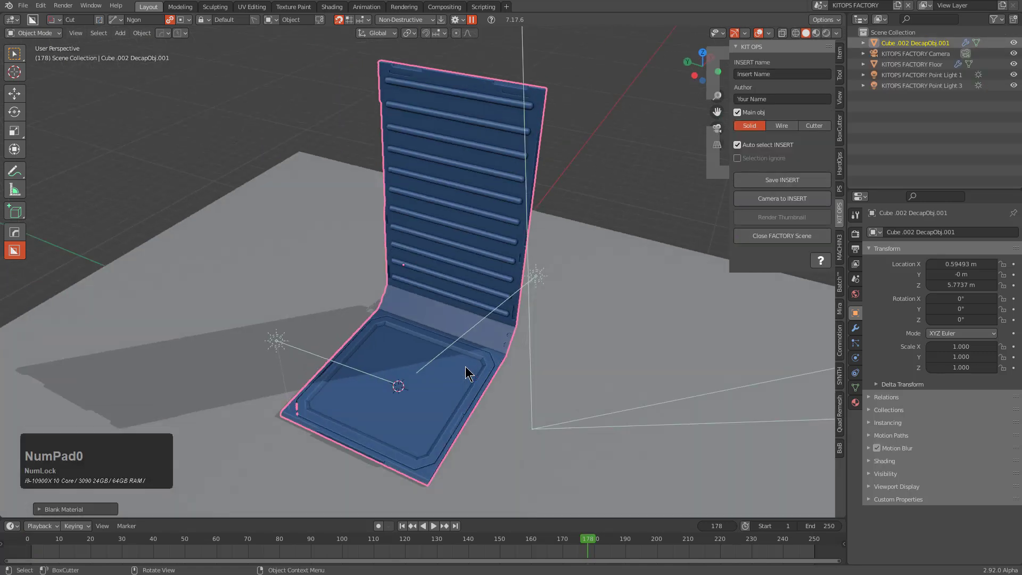
click(556, 371)
key(s)
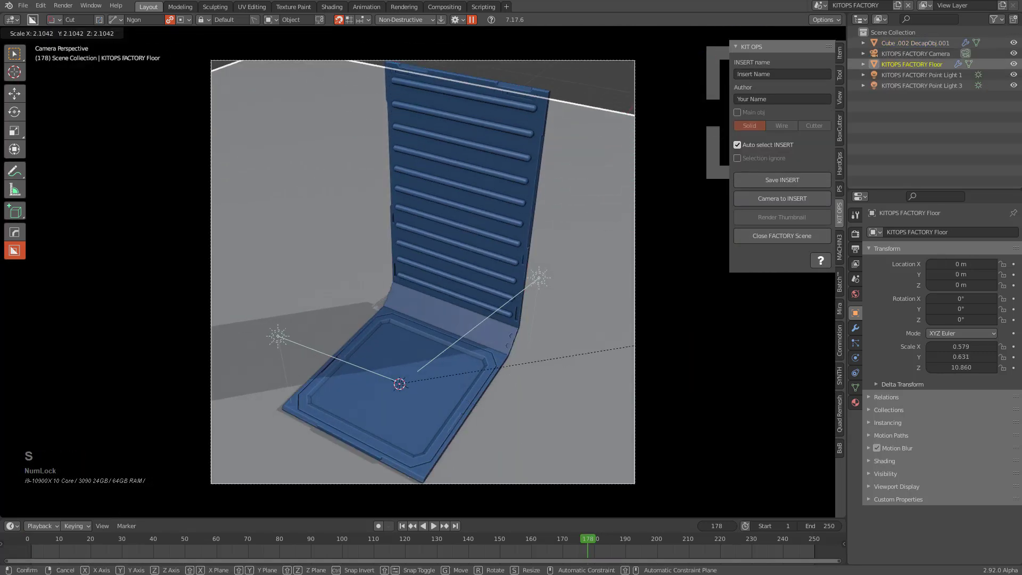
click(608, 333)
Step: Scale the panel in the factory scene to about 0.939 so it fits within the camera frame
click(466, 225)
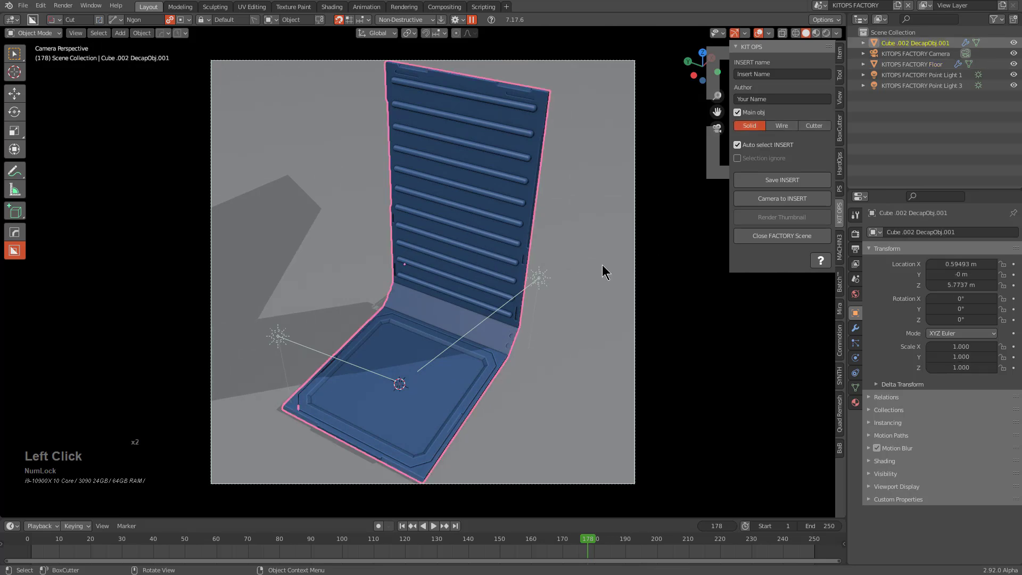
key(s)
click(590, 273)
key(alt+a)
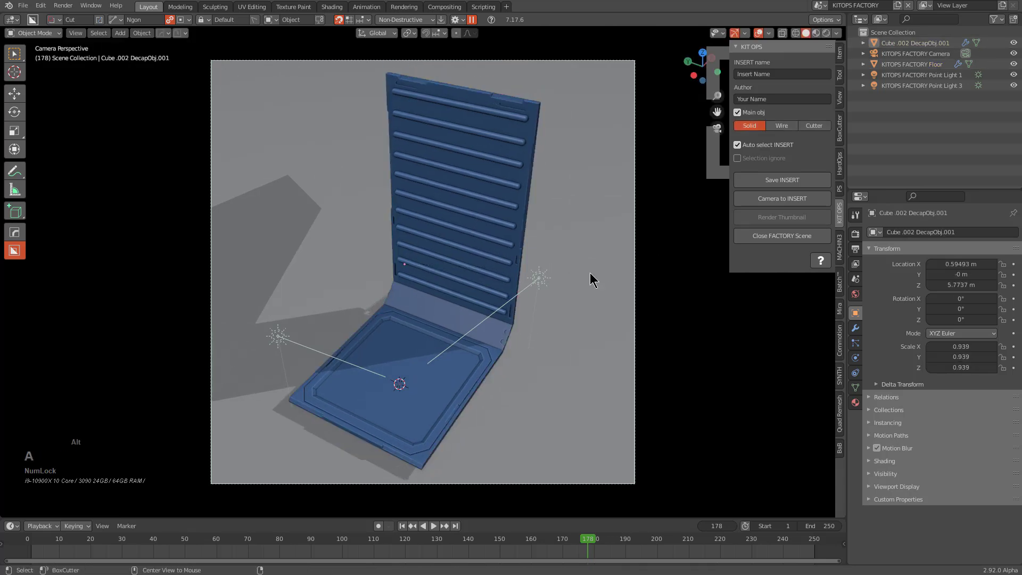
Step: Close the KIT OPS factory scene without saving the panel insert
click(461, 256)
middle_drag(506, 259, 578, 205)
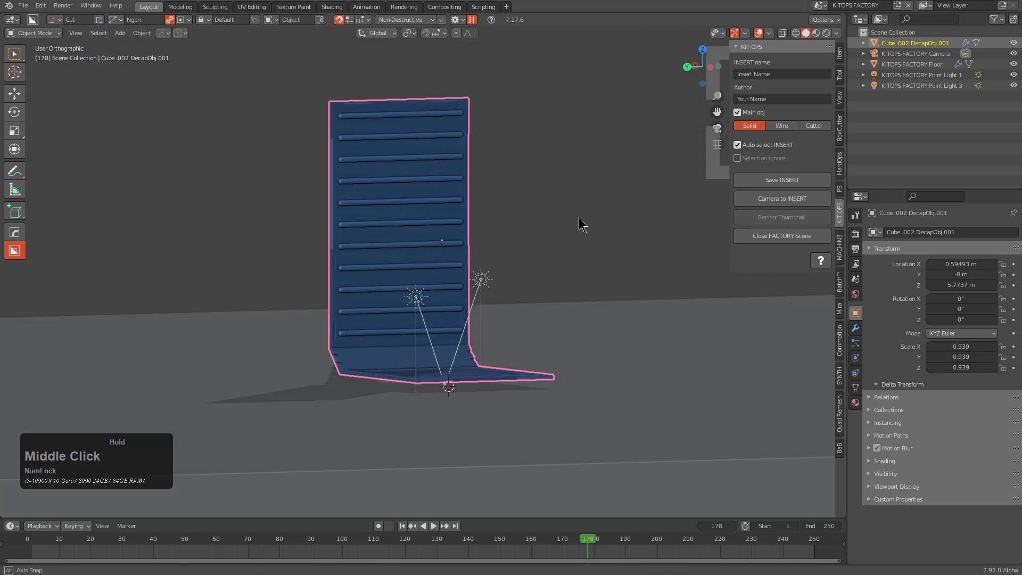
scroll(579, 217, up, 2)
click(787, 234)
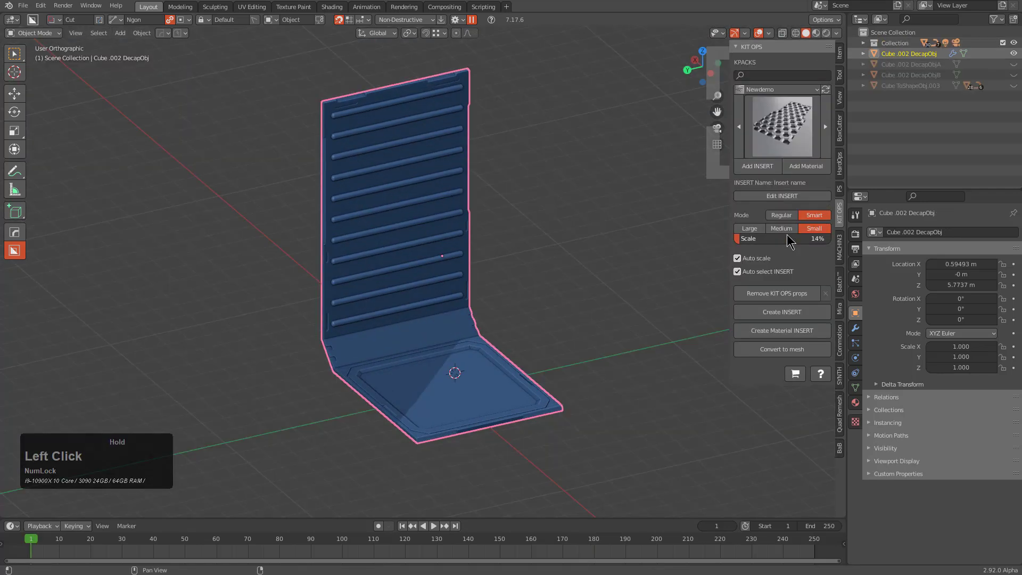
Step: Unhide the DecapObjA and DecapObjB end caps
middle_drag(479, 315, 436, 305)
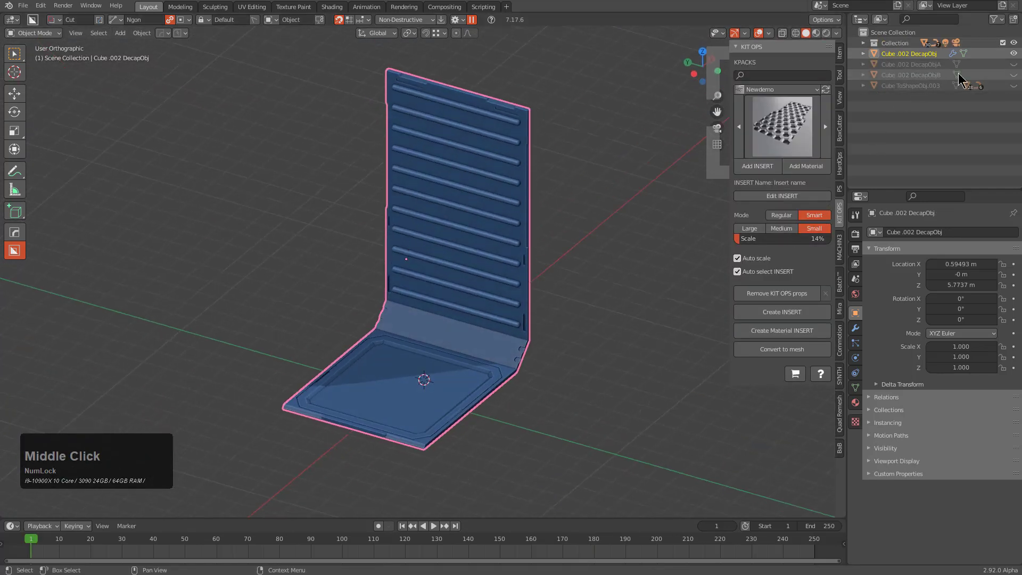
click(1014, 63)
click(1015, 74)
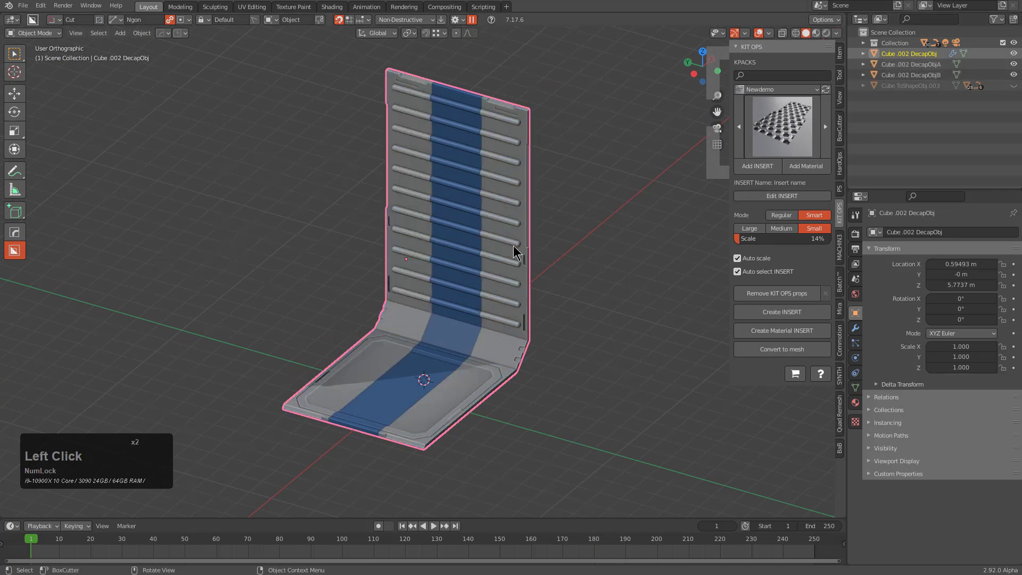
click(499, 287)
scroll(425, 394, down, 2)
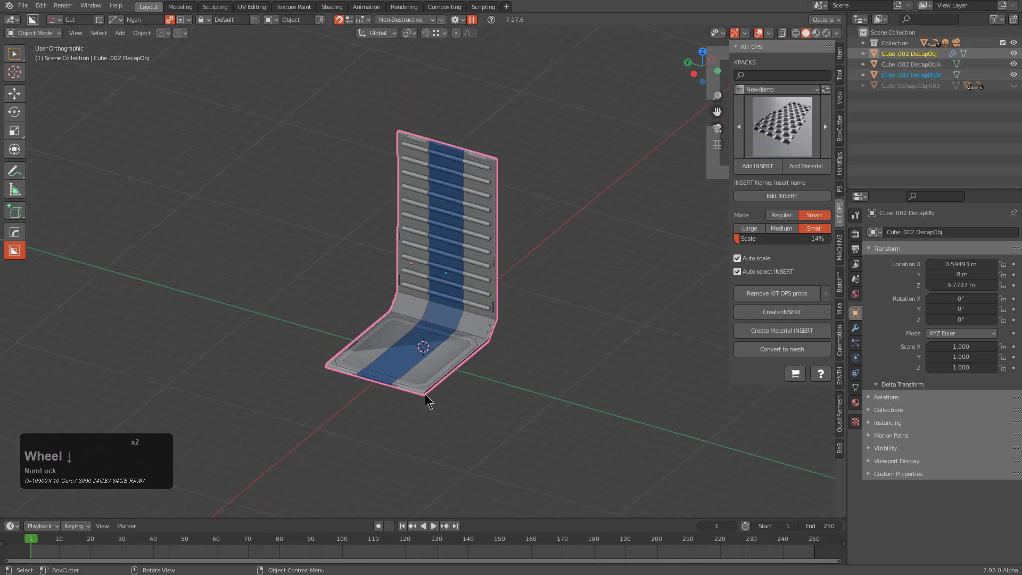
key(g)
key(z)
right_click(415, 285)
Step: Select both end caps and move them up along Z, clear above the arrayed panel
click(414, 283)
ctrl+click(417, 285)
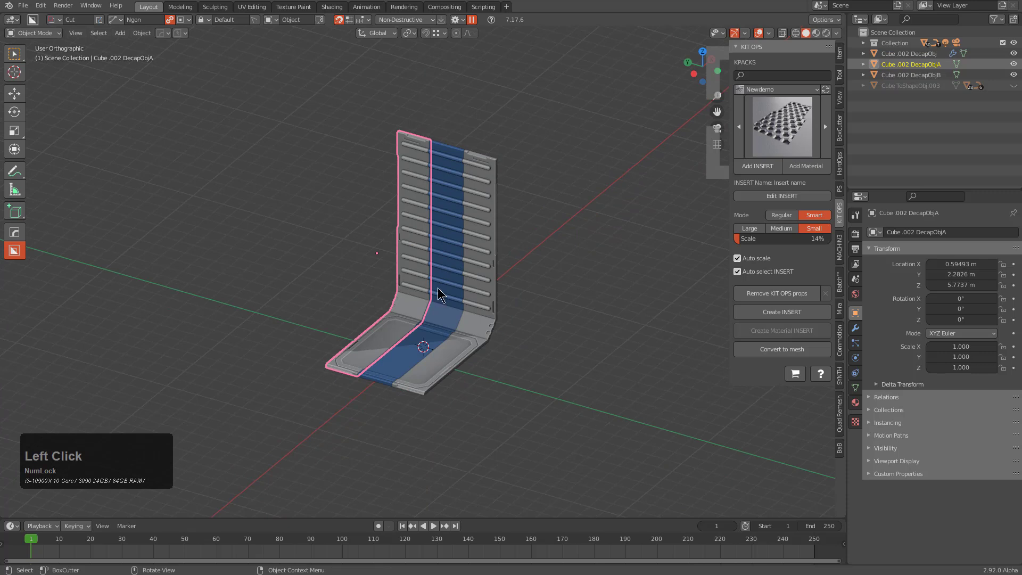
ctrl+click(438, 289)
key(ctrl+i)
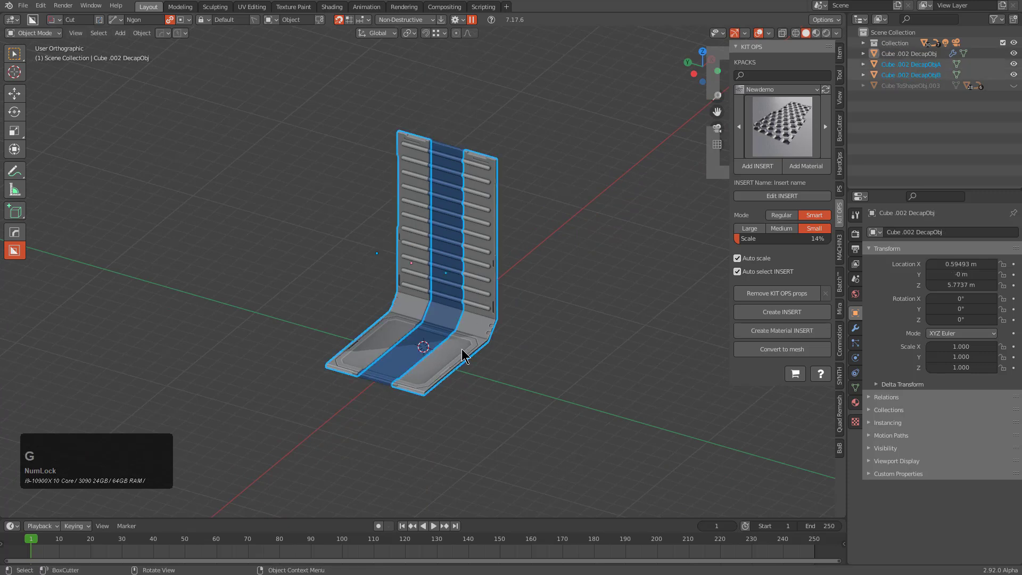
key(z)
click(479, 133)
scroll(466, 318, up, 2)
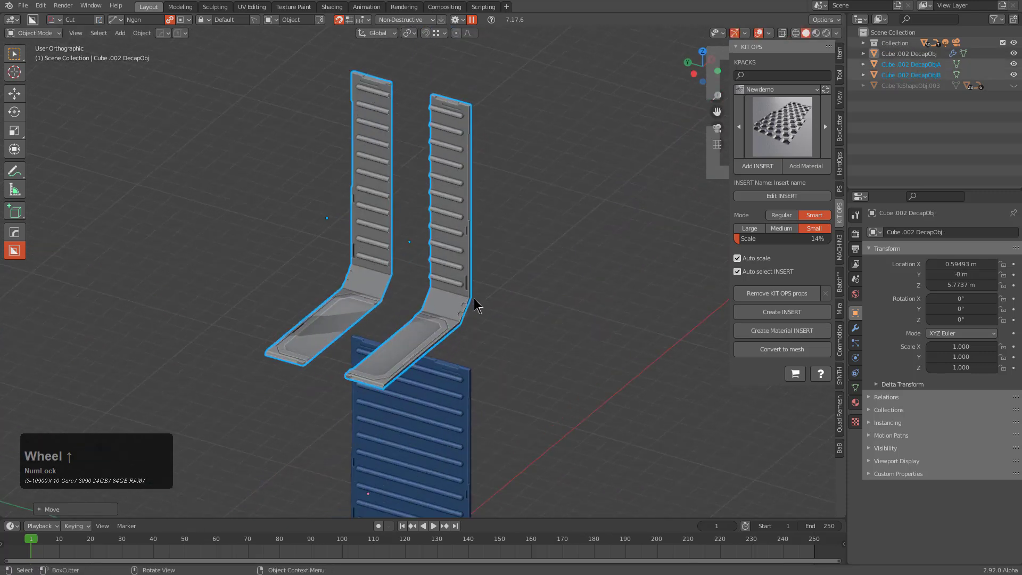
Step: Scale both raised end caps down to 0 so they collapse to points above the panel
right_click(476, 306)
click(484, 372)
key(s)
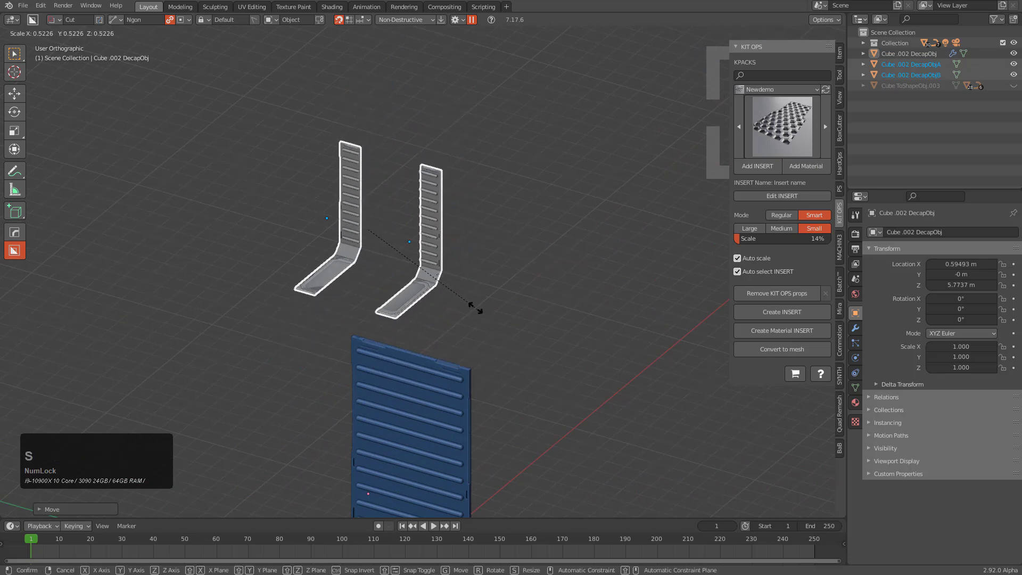
click(395, 239)
key(s)
key(KP_0)
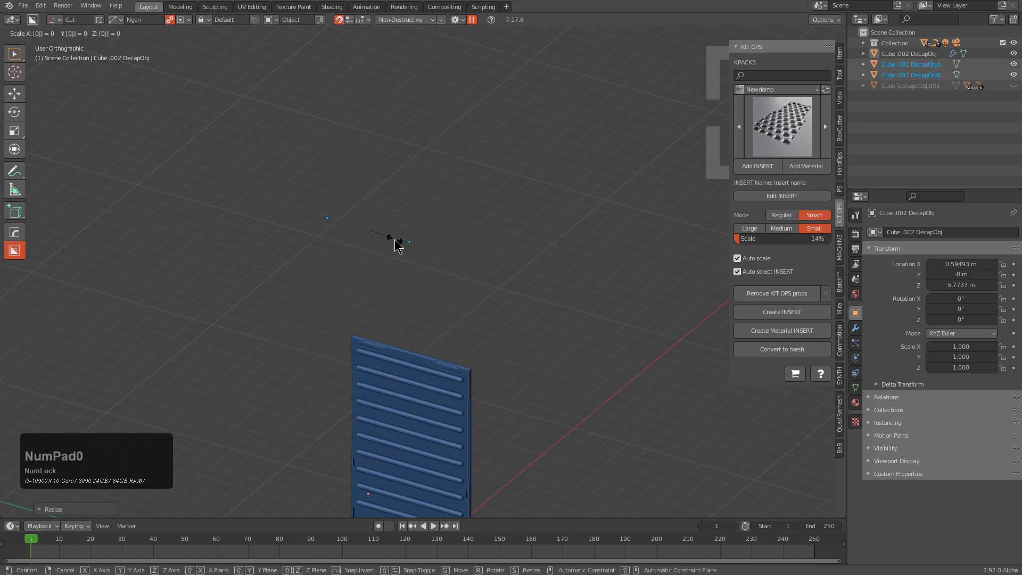
key(KP_Enter)
Step: Parent the two collapsed end caps to the arrayed wall-and-floor panel
shift+click(429, 404)
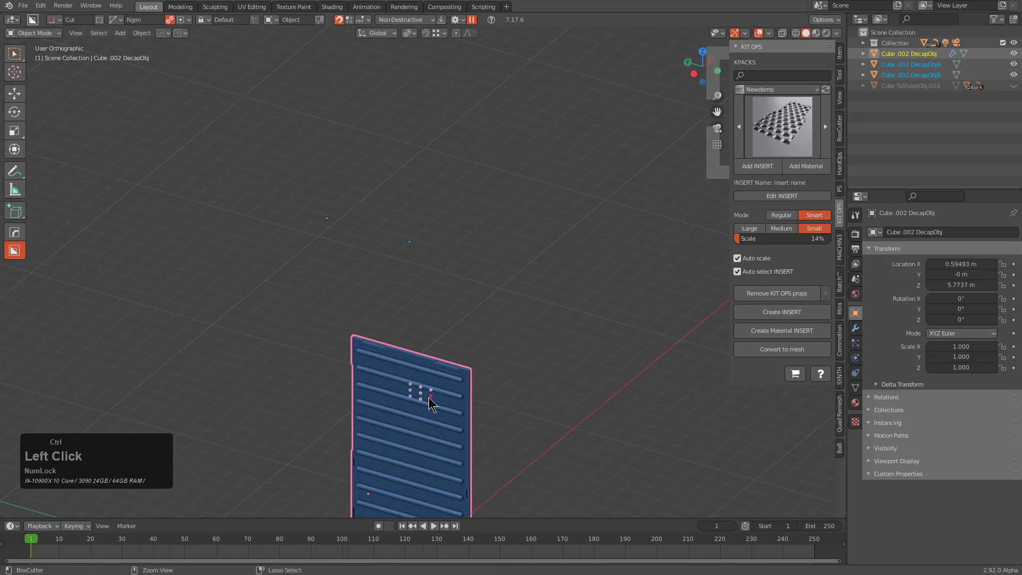
key(ctrl+p)
click(430, 404)
middle_drag(433, 413, 400, 320)
key(alt+a)
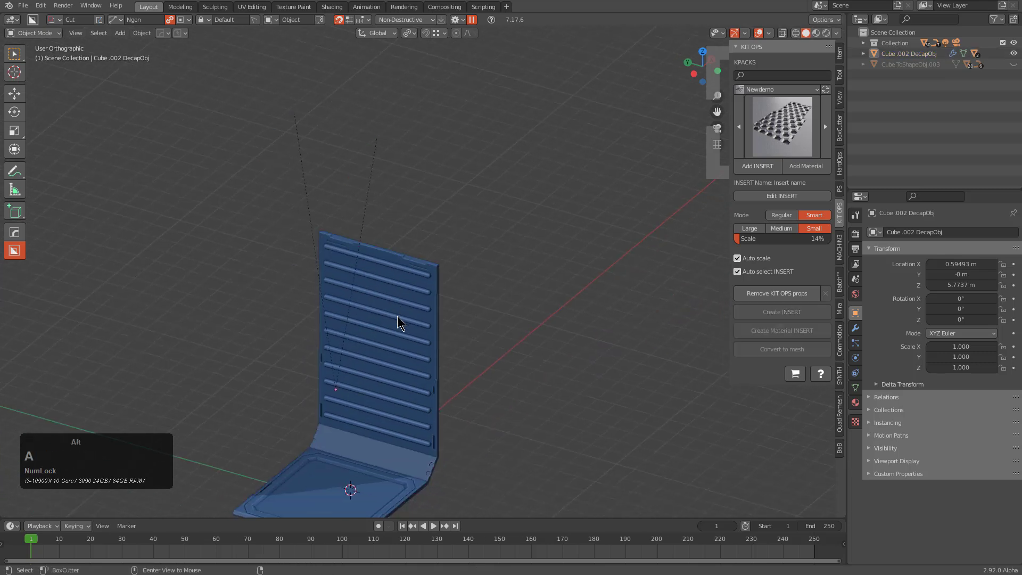
Step: Select only the wall-and-floor panel and create a KIT OPS insert from it in the factory scene
click(372, 354)
shift+middle_drag(372, 354, 408, 354)
key(g)
right_click(377, 312)
middle_drag(376, 312, 426, 323)
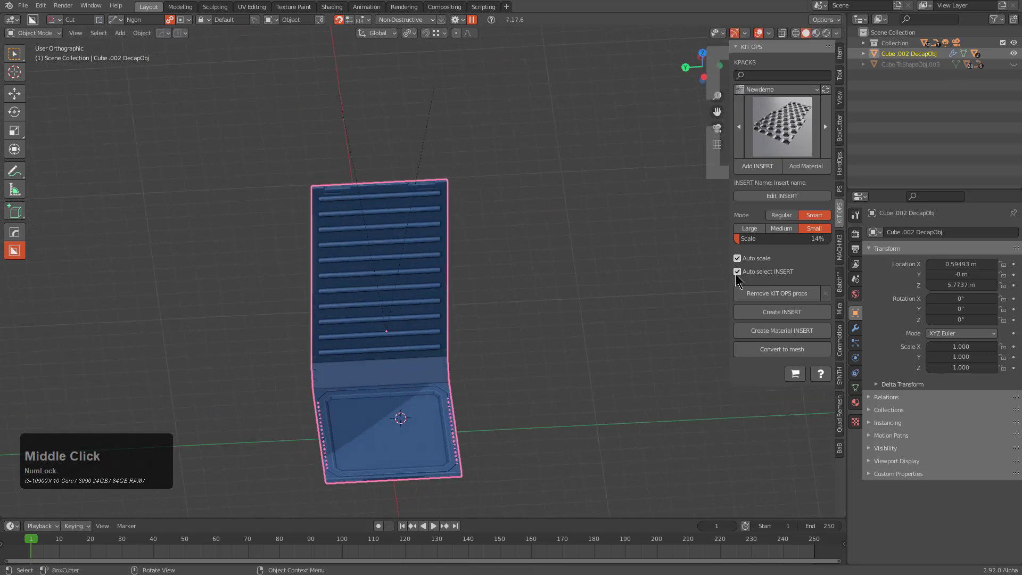
click(794, 313)
middle_drag(651, 313, 464, 330)
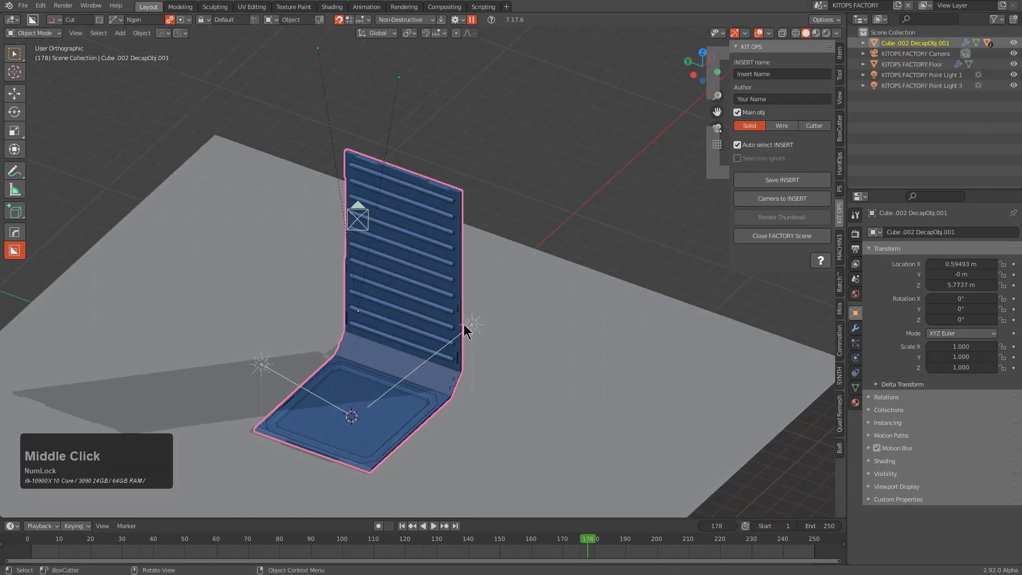
Step: Switch to the camera view and enlarge the factory floor to a scale of about 1.316, 1.435, 24.686 to fill the background
key(KP_0)
key(alt+a)
click(492, 450)
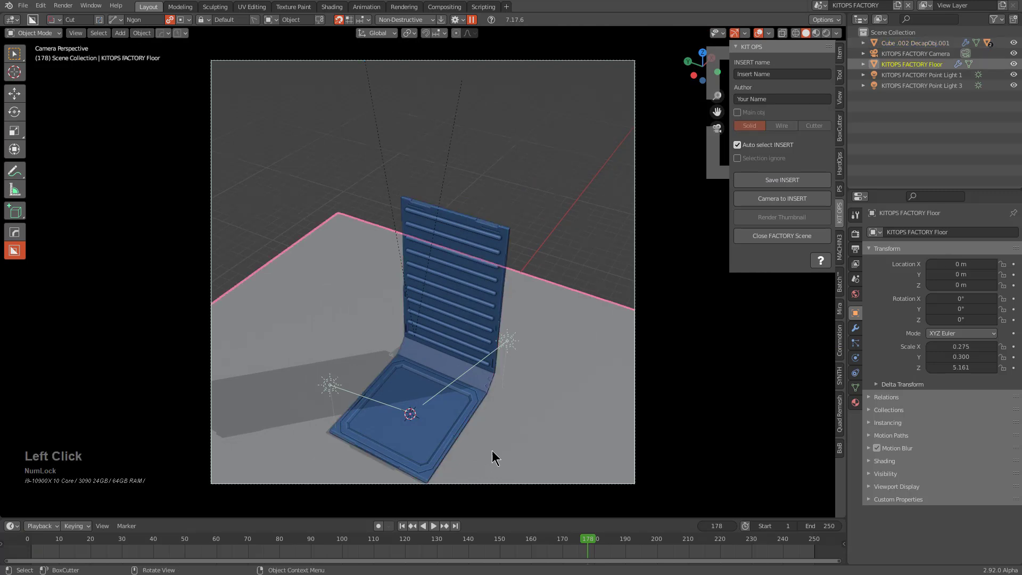
key(s)
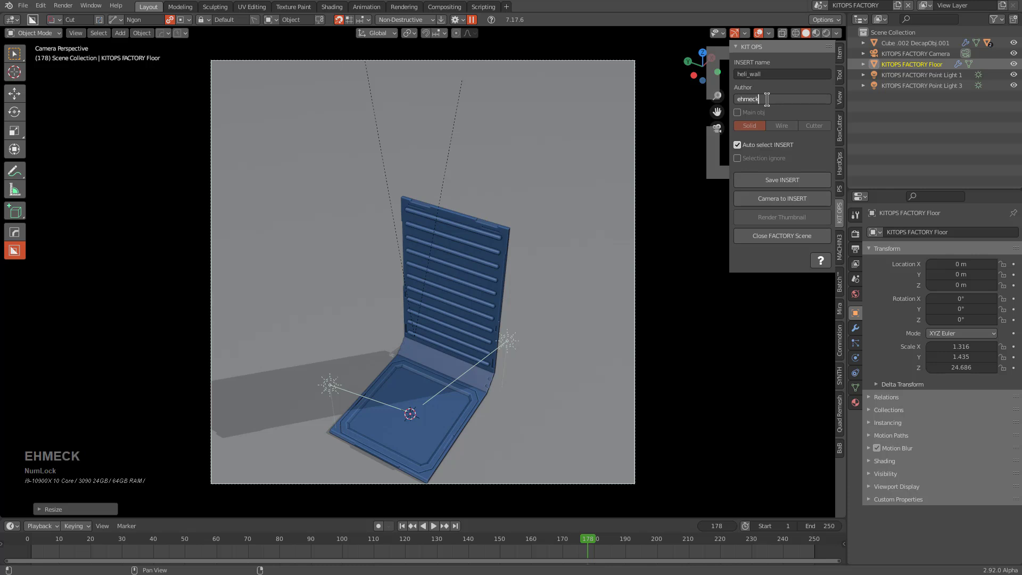
Step: Set the insert name to heli_wall and fill in the author's name
text(x)
key(Return)
click(777, 181)
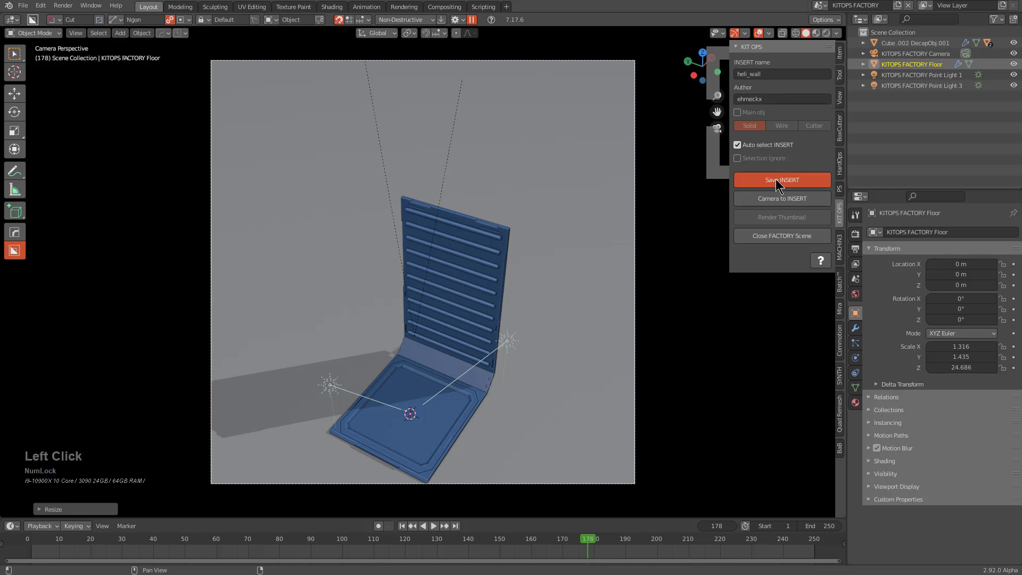
Step: Select the panel and try to align the factory camera to the insert
click(767, 199)
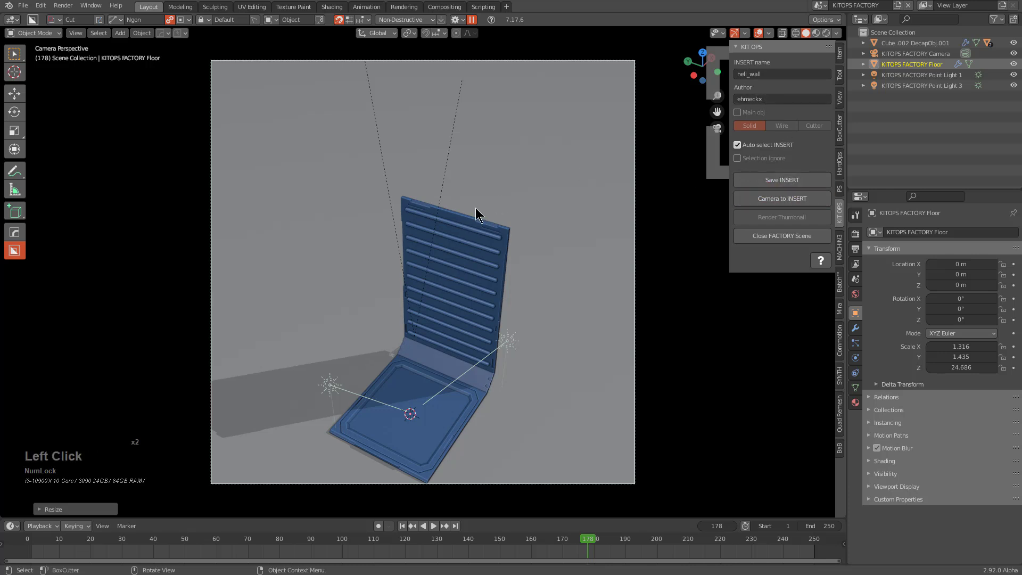
click(481, 241)
click(799, 204)
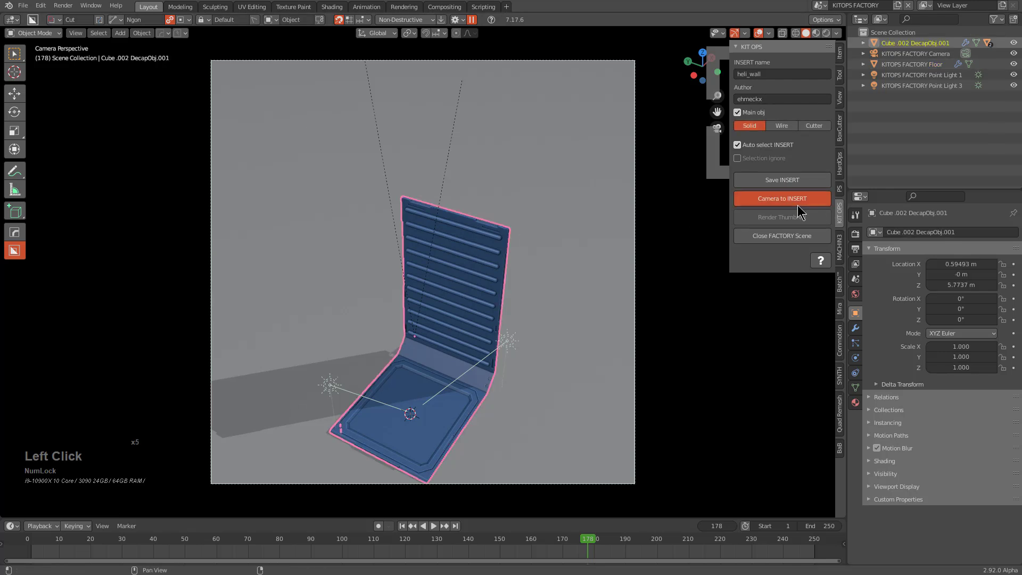
click(500, 230)
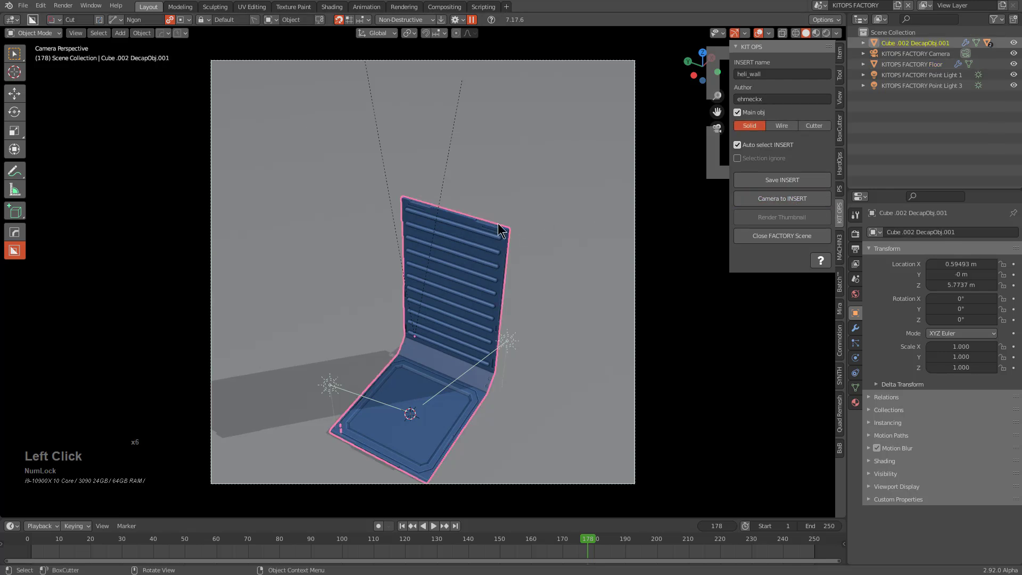
Step: Lower the factory camera and move it closer, to about -15.89, -10.175, 20.121 m, so the panel fills the frame
click(641, 70)
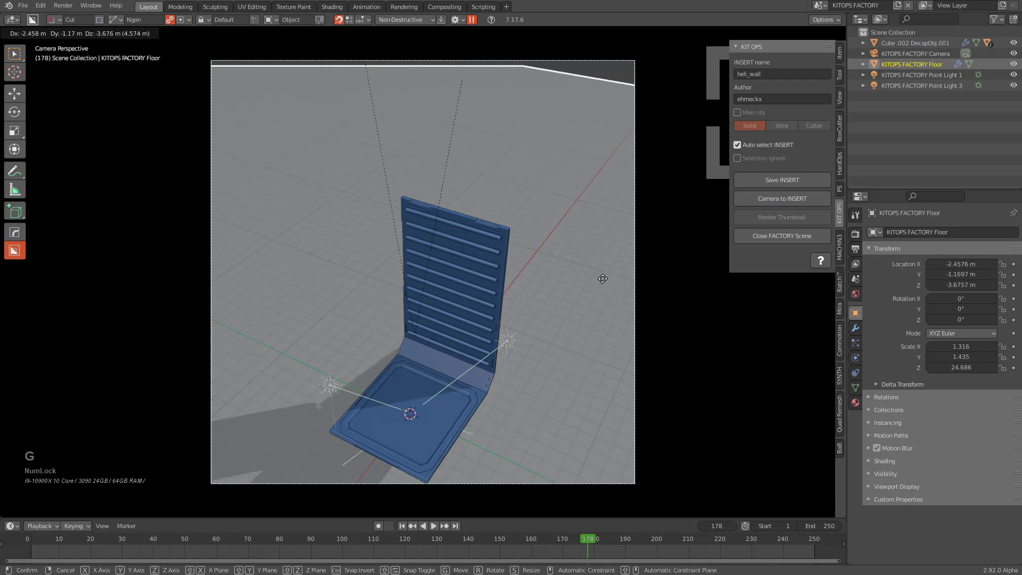
key(a)
click(625, 63)
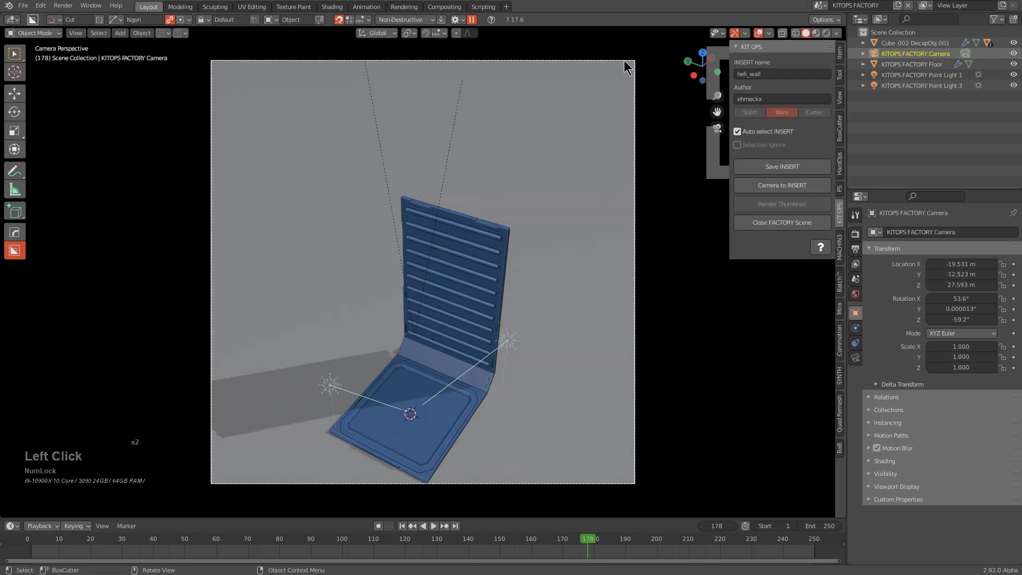
key(g)
key(z)
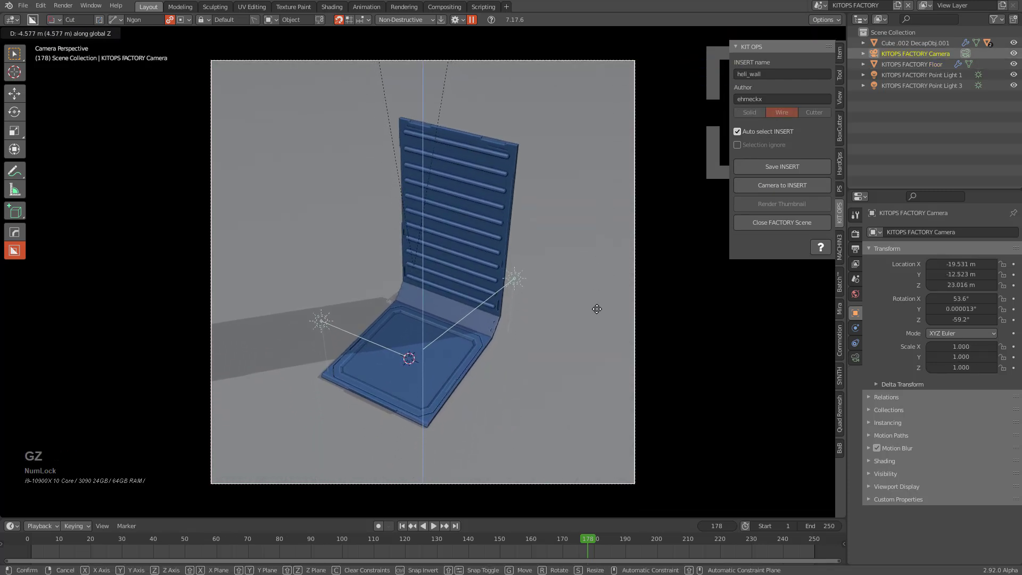
key(z)
click(567, 204)
click(568, 204)
key(g)
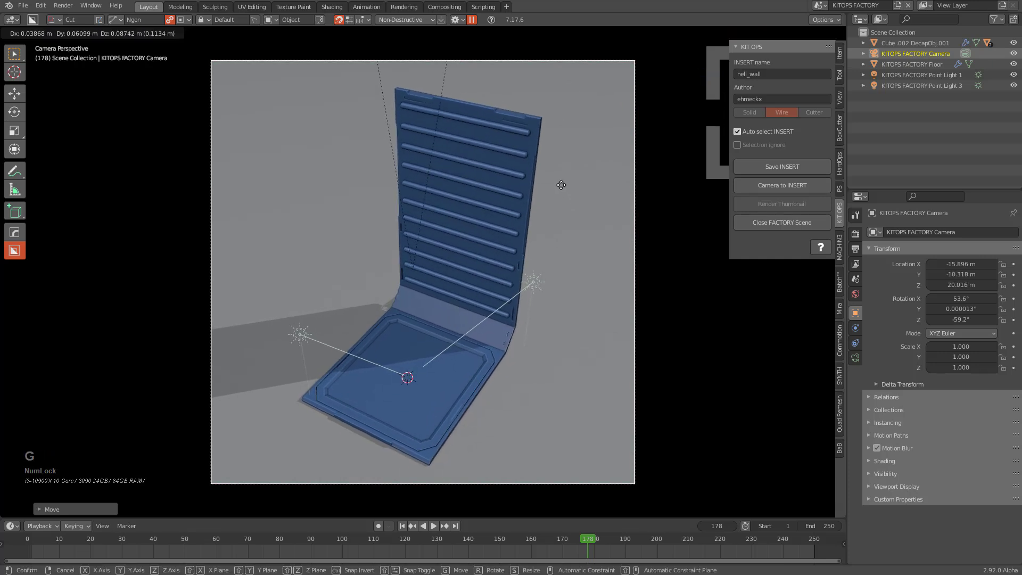
click(550, 173)
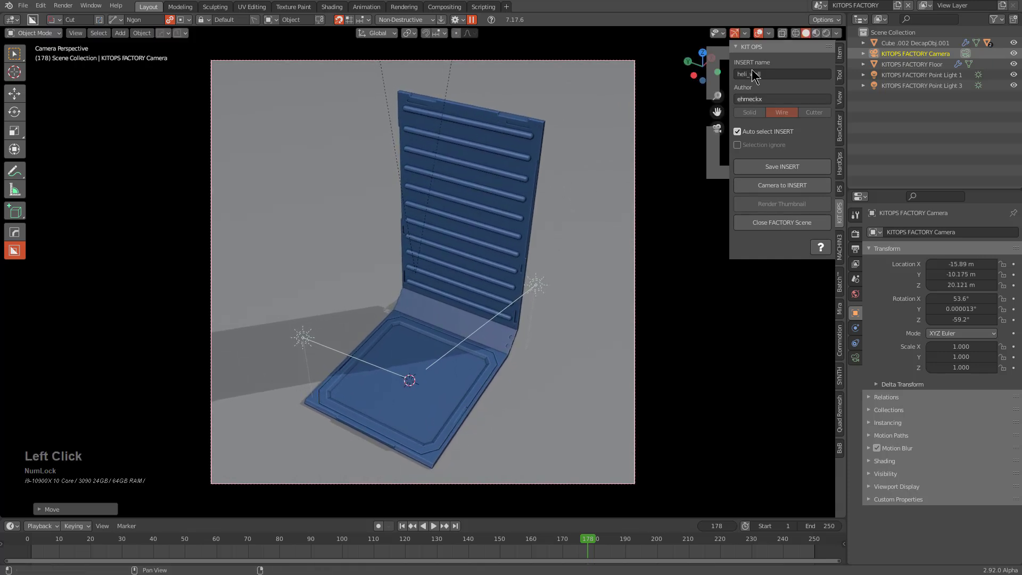
Step: Preview the framed panel in rendered shading, and return to solid shading
click(825, 33)
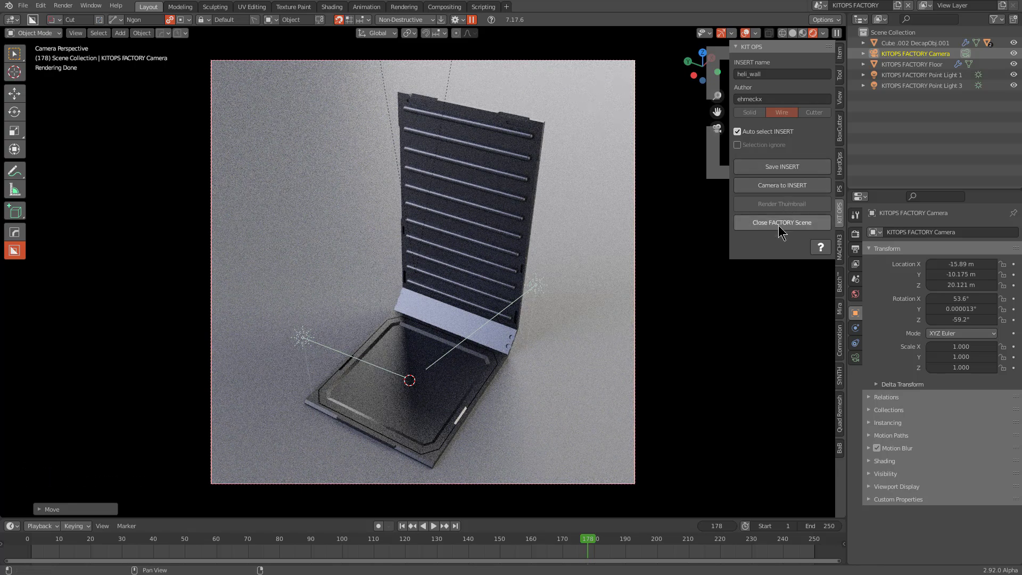
click(796, 33)
click(806, 33)
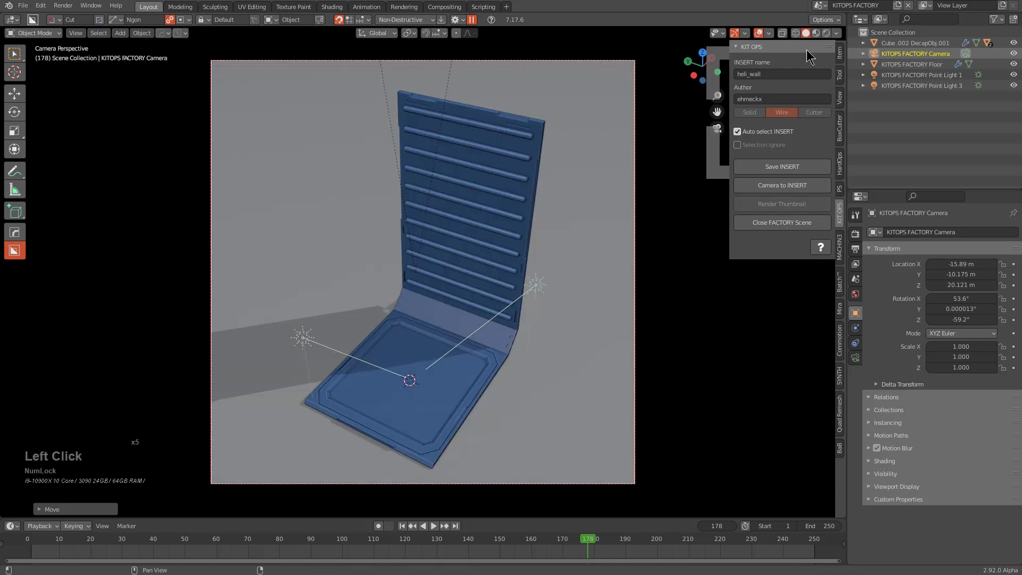
Step: Save the panel insert as heli_wall.blend in the NewDemo folder and render its thumbnail
click(509, 206)
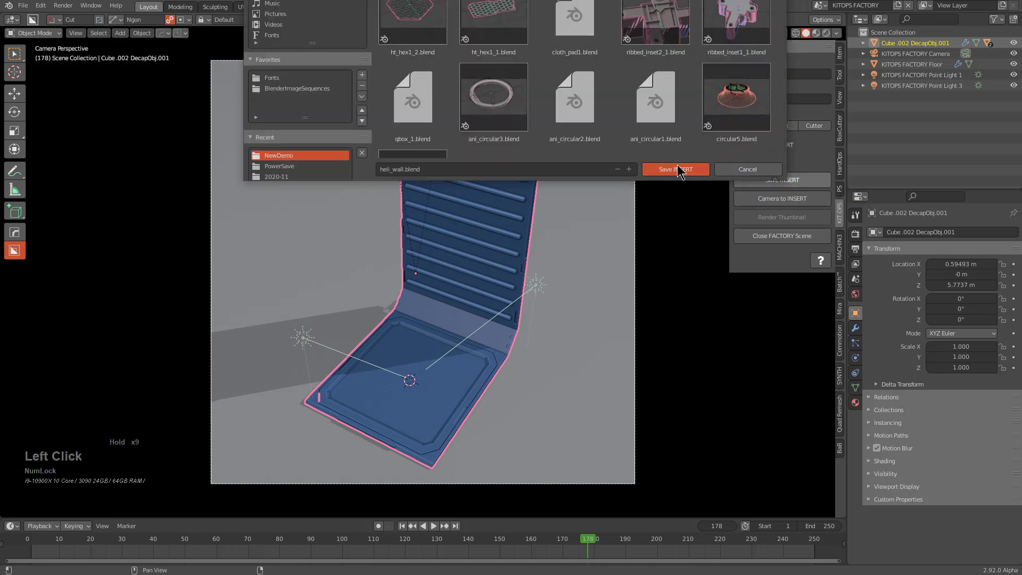
click(677, 169)
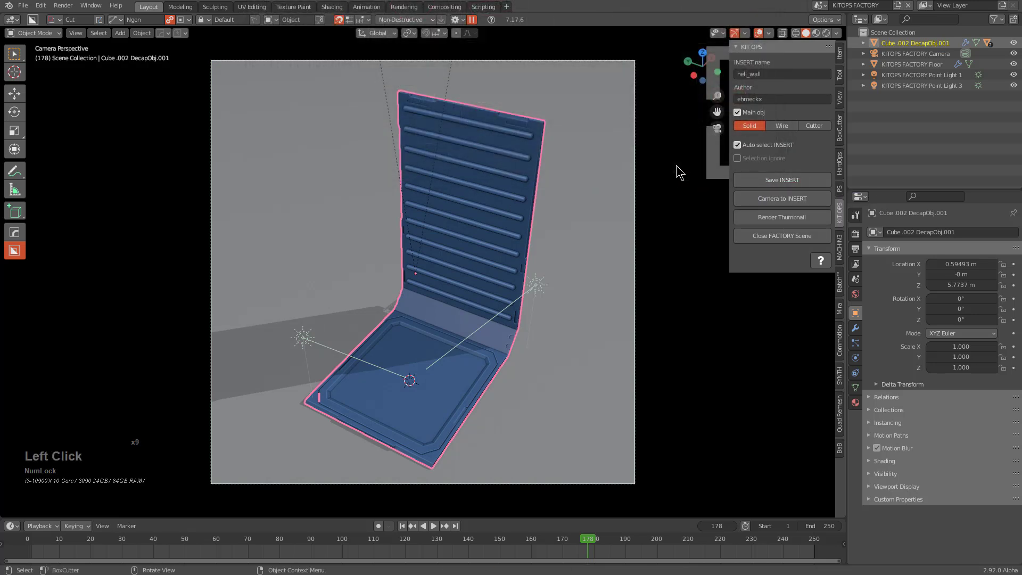
click(777, 220)
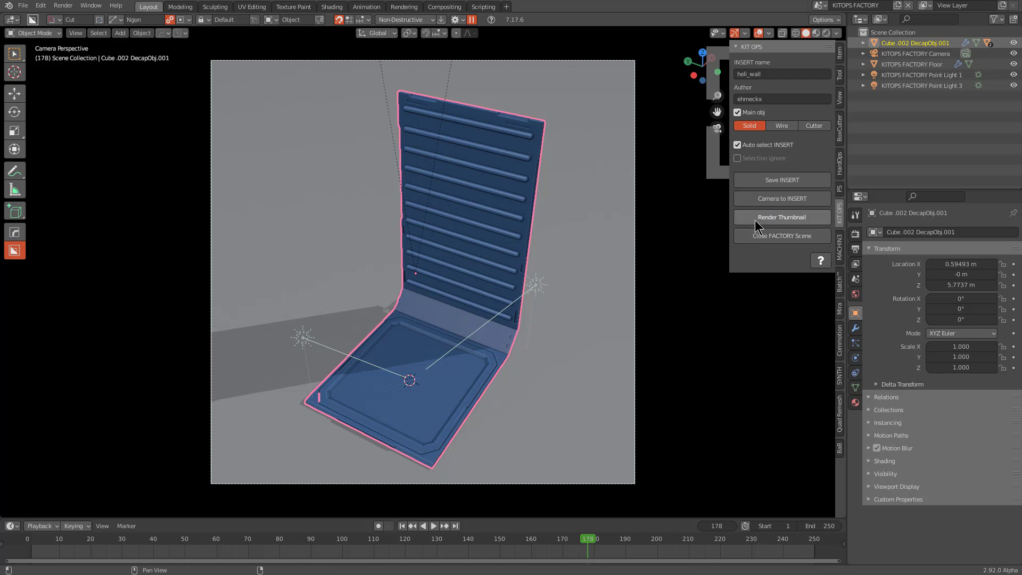
Step: Close the KIT OPS factory scene and unhide all hidden objects in the original scene
click(781, 239)
middle_drag(622, 255, 504, 304)
scroll(479, 298, up, 2)
key(alt+h)
Step: Try hiding the bounding cube around the seat, and undo it
click(371, 239)
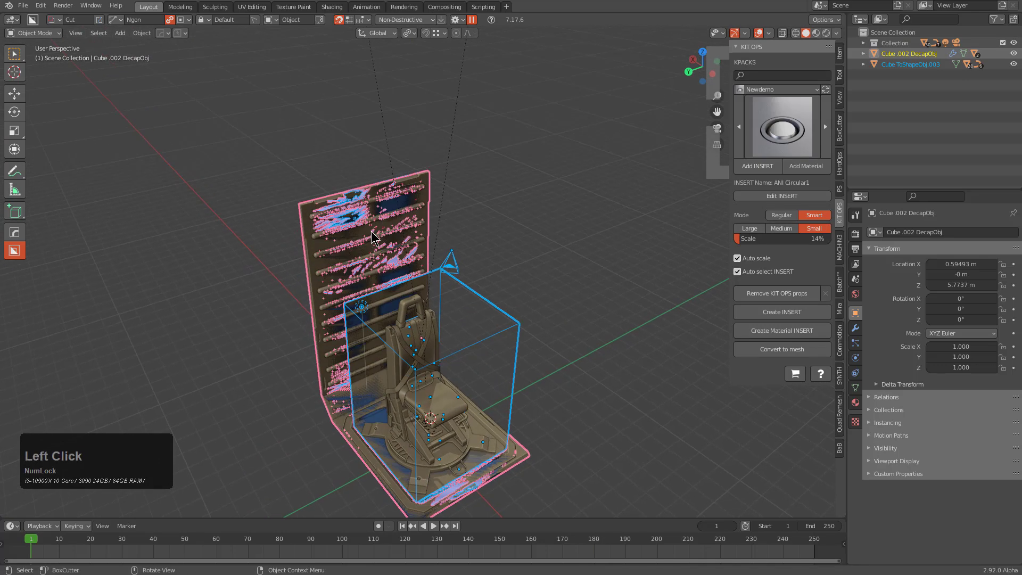
key(h)
click(473, 290)
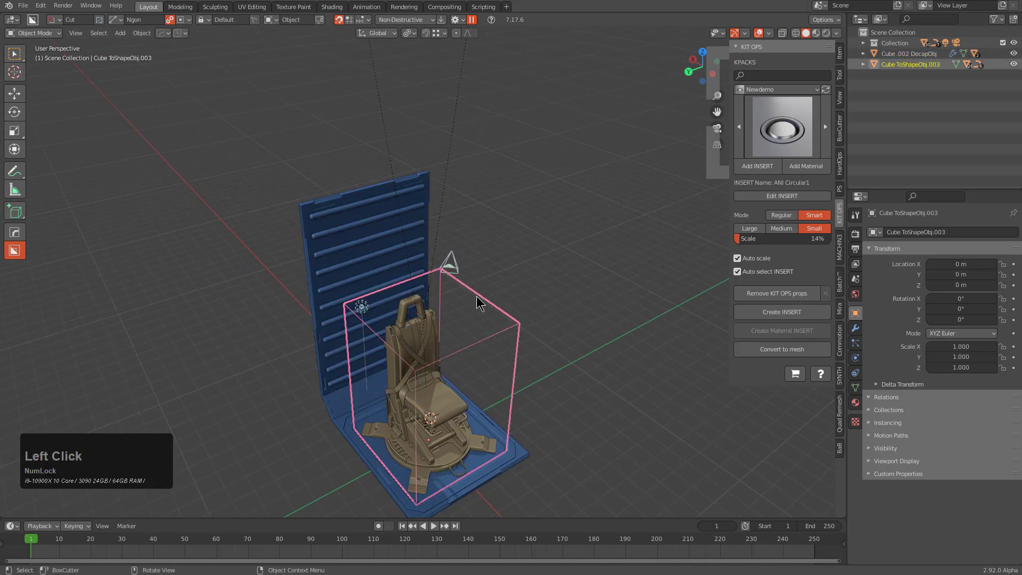
key(h)
key(ctrl+z)
Step: Select all objects, move them about 23.23 m along Y away from the origin, and deselect them
middle_drag(525, 315, 349, 338)
scroll(349, 338, down, 2)
key(a)
key(g)
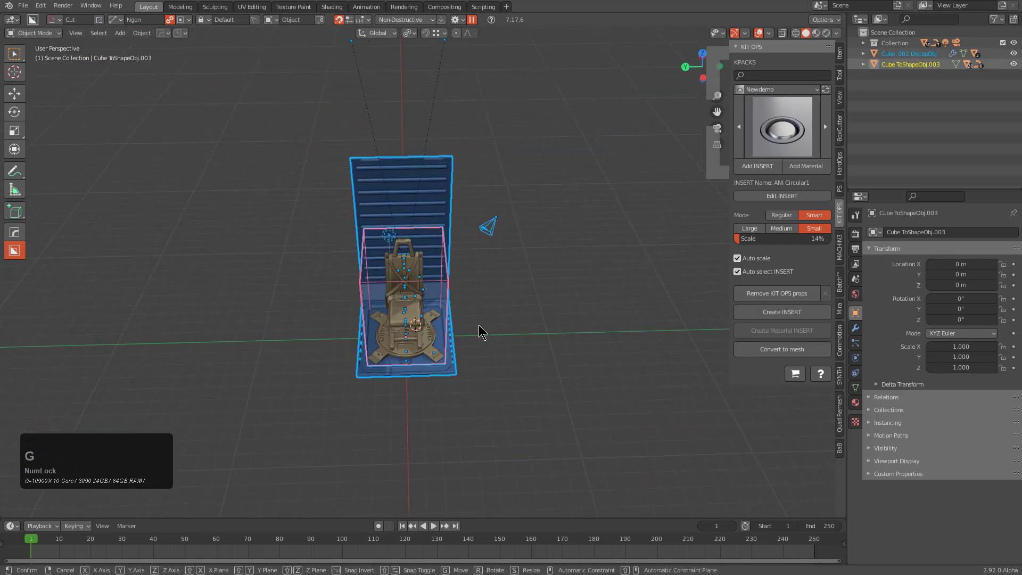
key(x)
key(y)
click(288, 315)
shift+middle_drag(287, 316, 218, 202)
key(a)
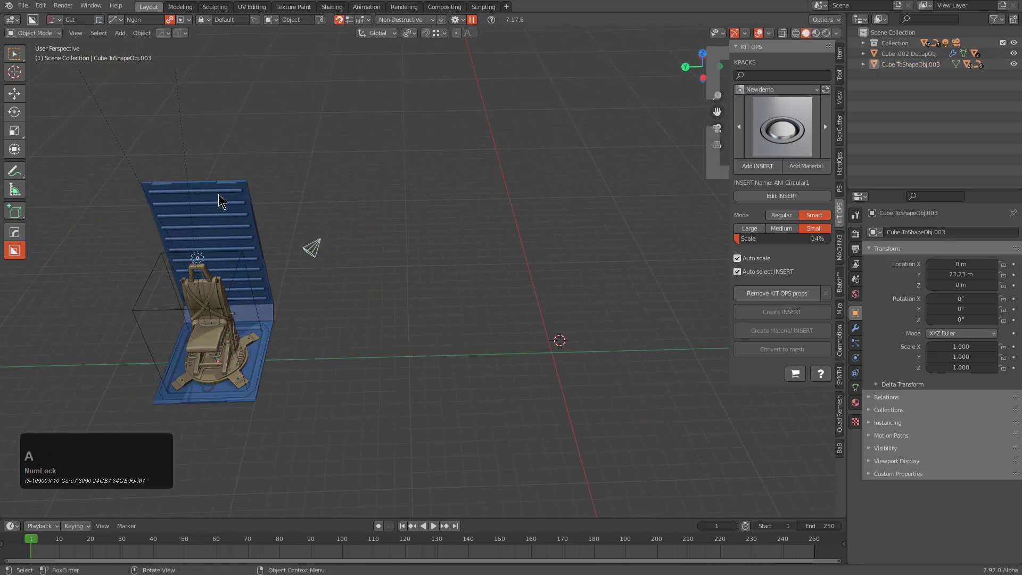
Step: Add the Heli wall insert from the Newdemo KPACK and clear its location to the world origin
scroll(464, 352, up, 4)
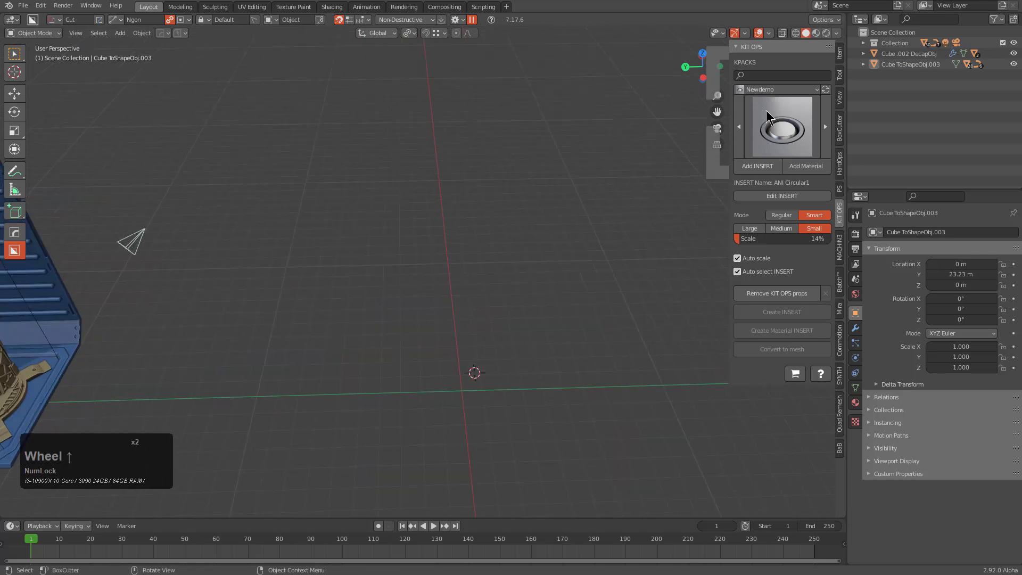
click(779, 116)
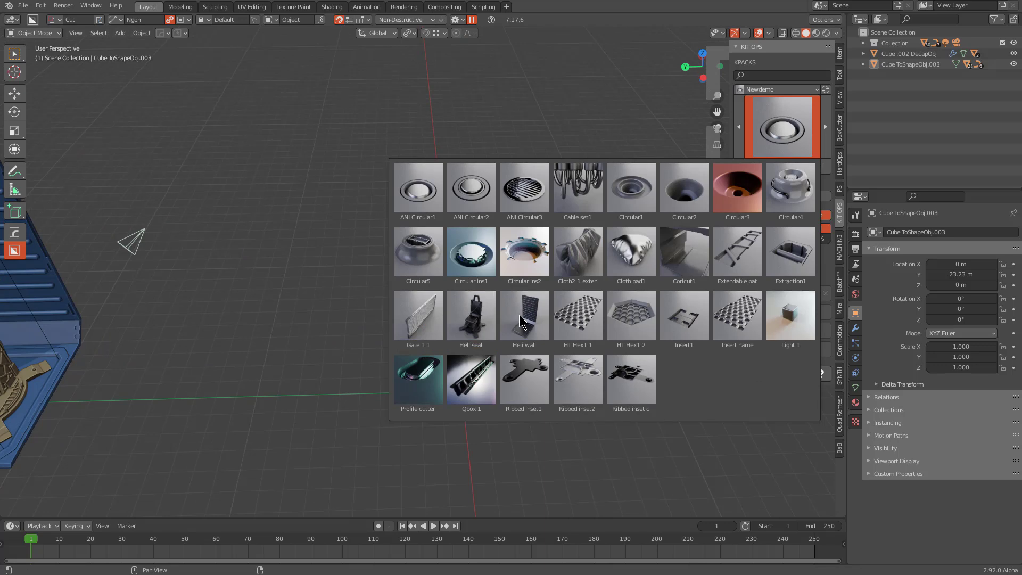
click(521, 321)
click(761, 171)
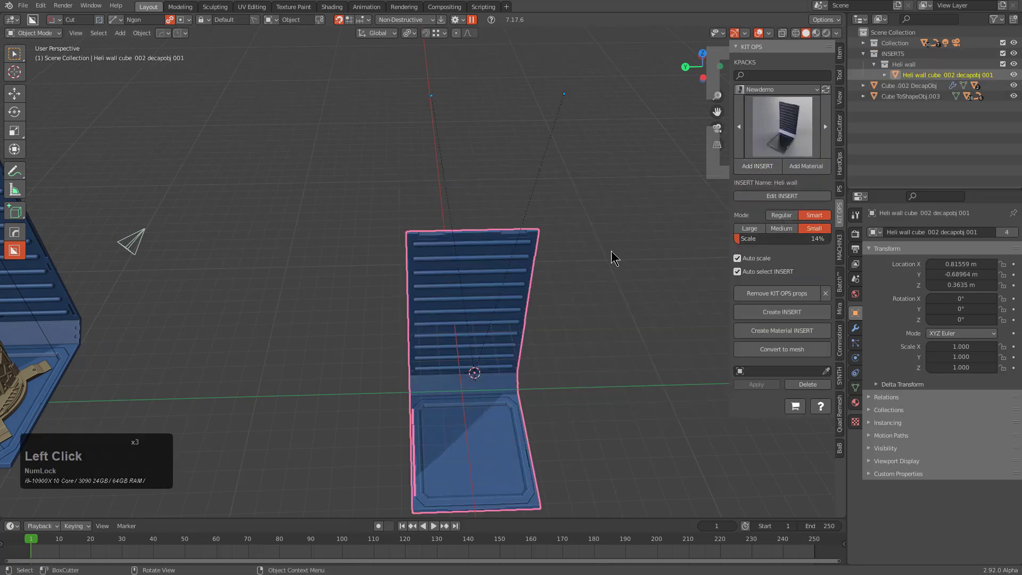
middle_drag(613, 256, 446, 295)
key(alt+g)
Step: Open the Heli wall insert for editing and clear the panel's location to the origin
click(779, 196)
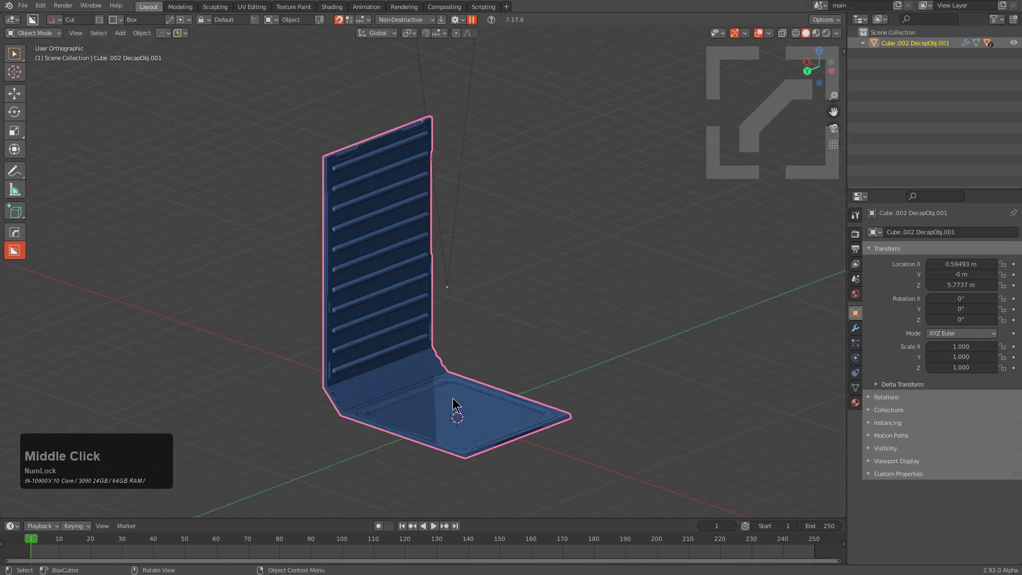
middle_drag(461, 411, 425, 418)
key(alt+g)
Step: Add a HardOps Displace modifier in the Z direction with strength 5.773 to raise the panel's base to the origin
middle_drag(475, 368, 438, 301)
scroll(457, 320, up, 3)
key(q)
mouse_move(430, 361)
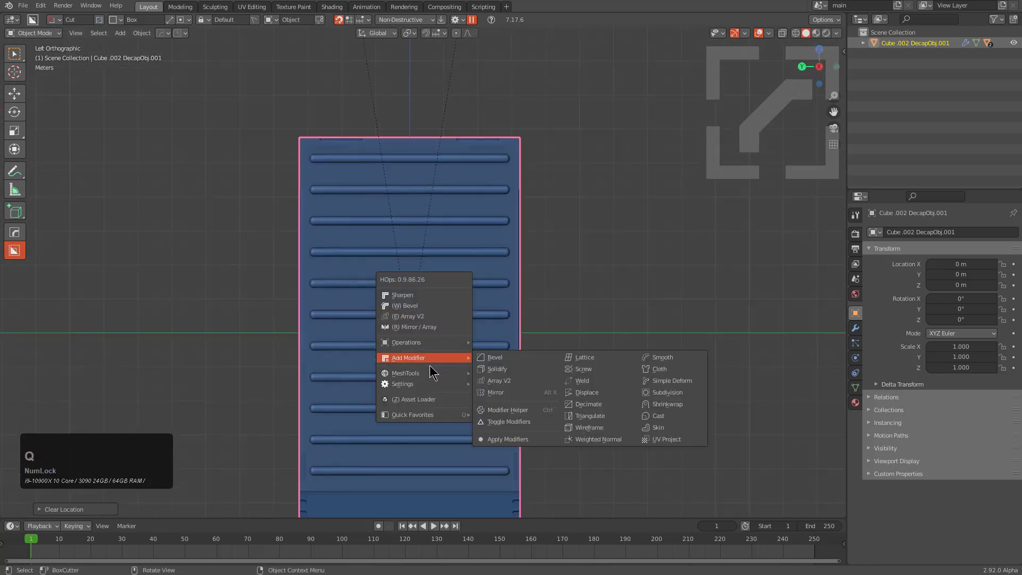
click(585, 392)
key(x)
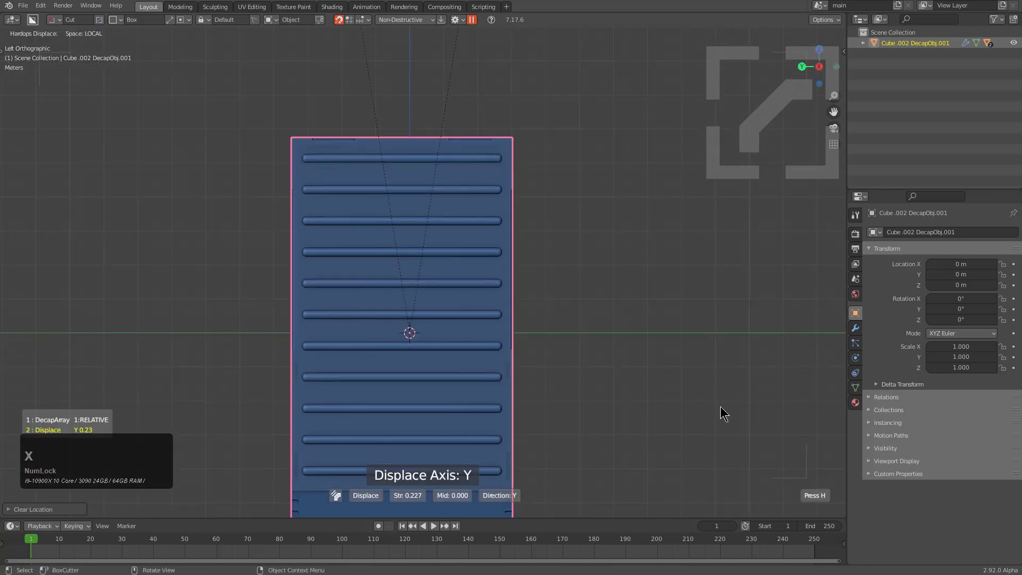
key(x)
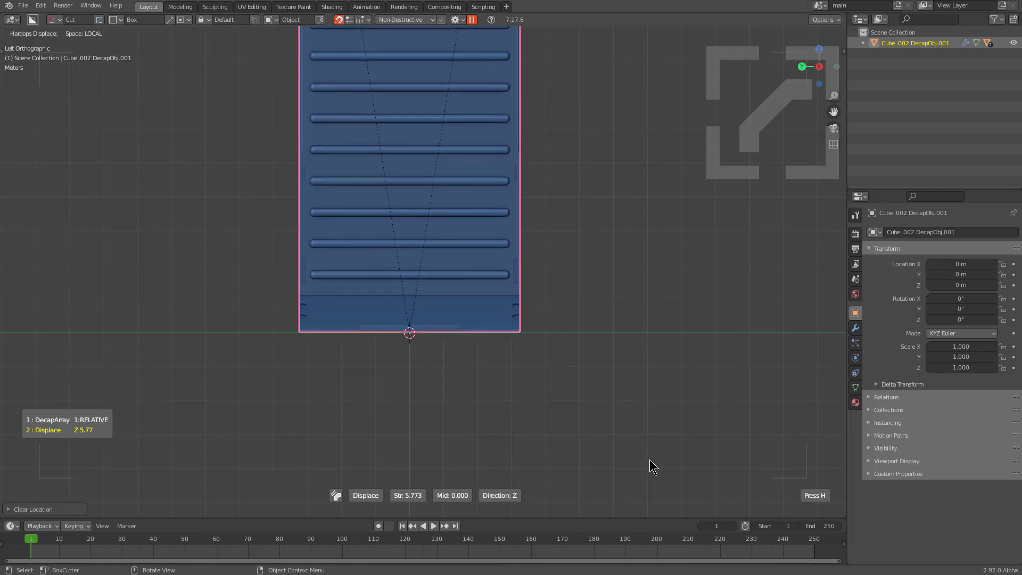
click(650, 466)
scroll(358, 301, down, 4)
middle_drag(358, 301, 457, 355)
scroll(601, 238, up, 3)
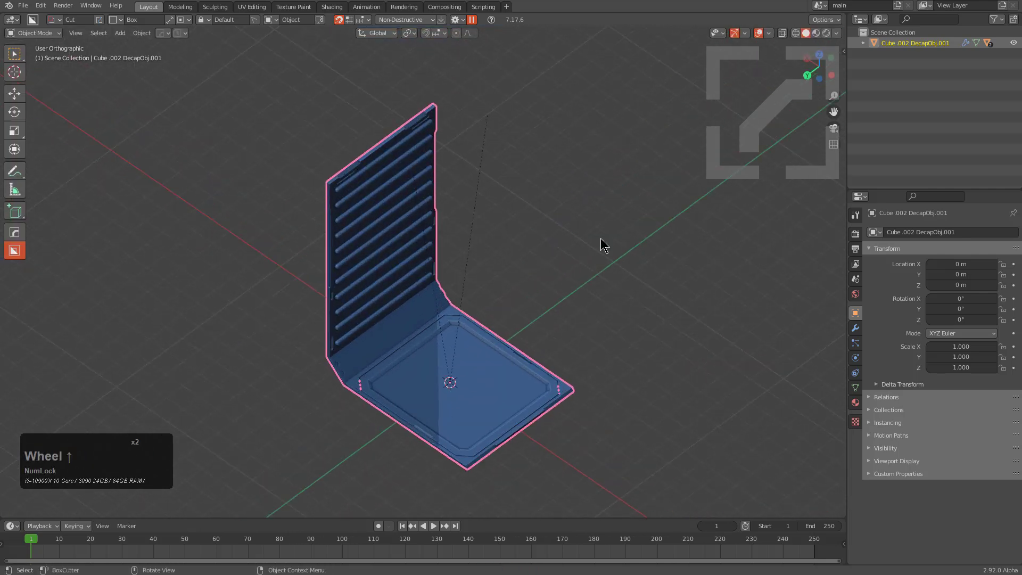
key(n)
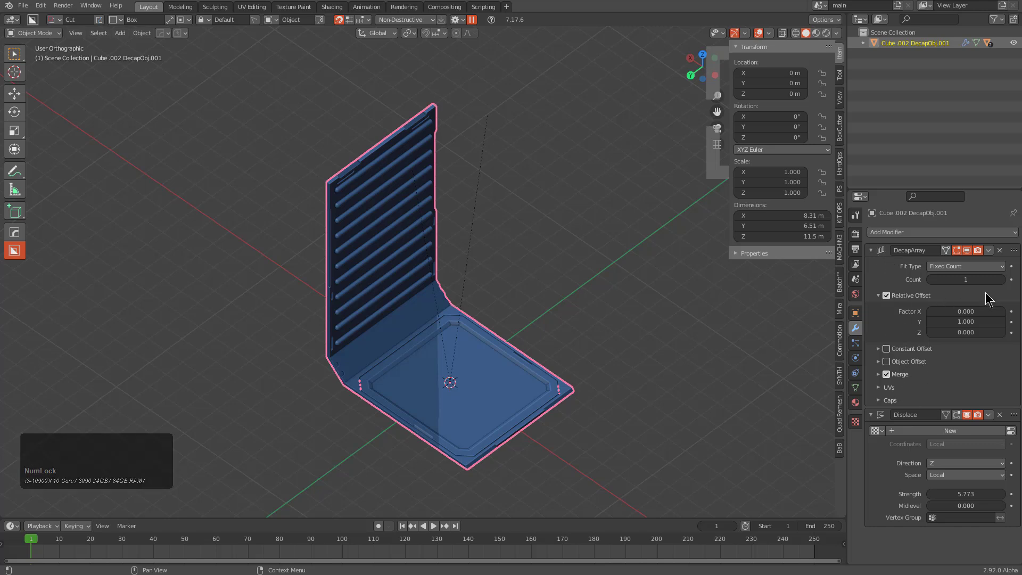
Step: Save the corrected panel back to its KIT OPS insert file, heli_wall
double_click(840, 216)
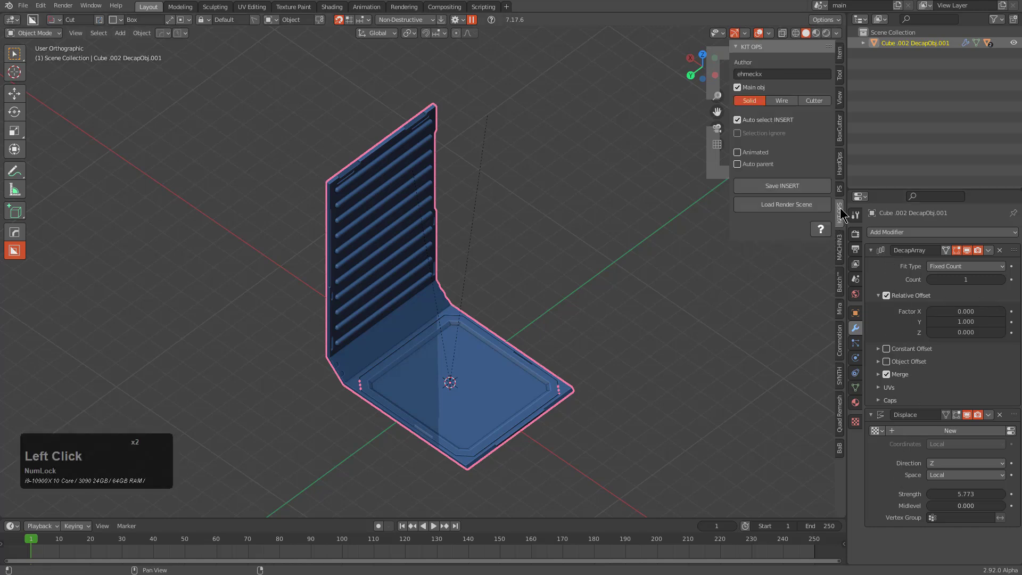
click(791, 187)
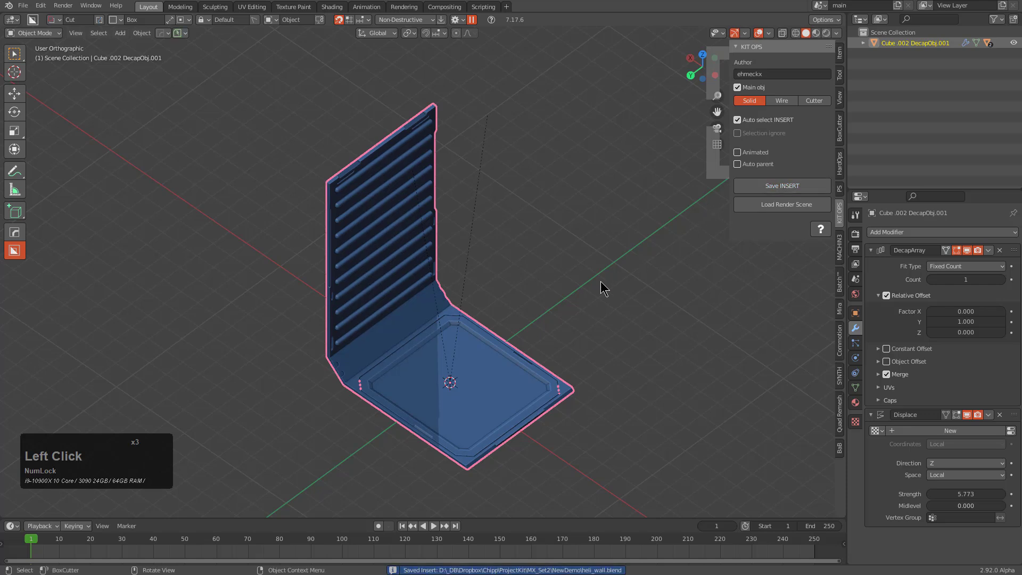
middle_drag(600, 281, 569, 280)
Step: Start a new general scene and delete its default cube
key(ctrl+n)
click(568, 281)
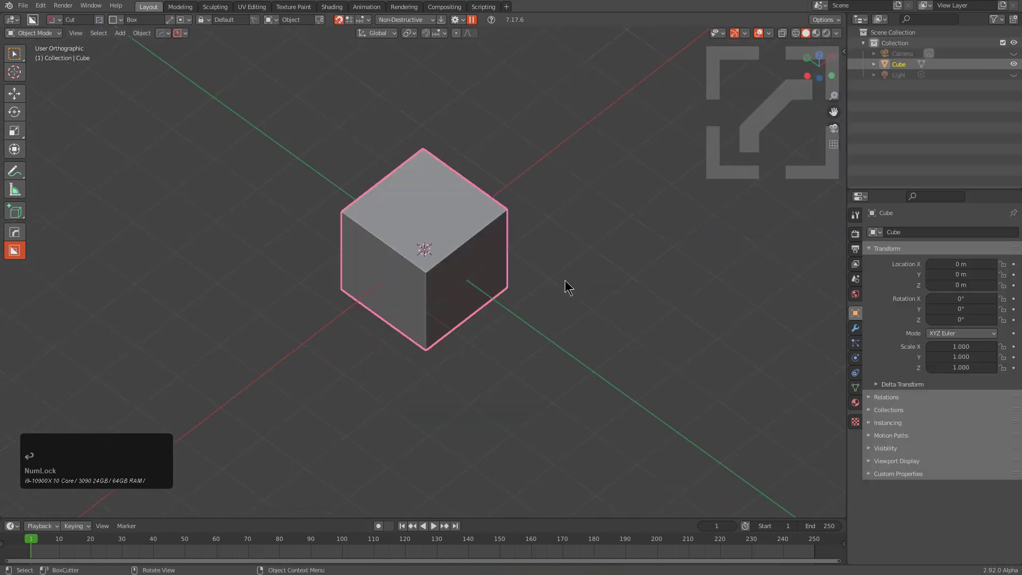
scroll(554, 274, up, 1)
key(x)
click(545, 266)
Step: Add the Heli wall insert from the Newdemo KPACK at the world origin and check its placement
key(n)
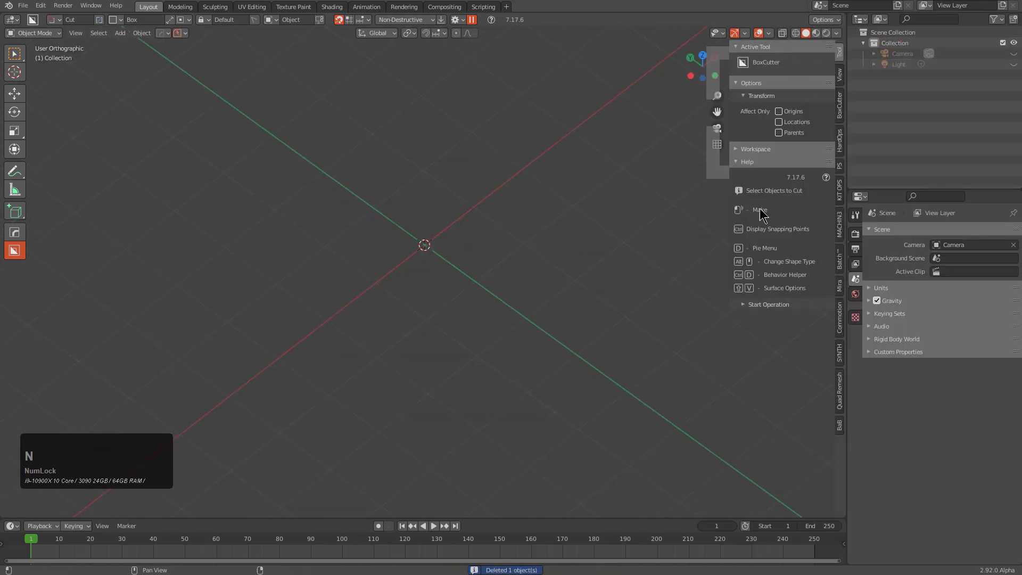
click(839, 195)
click(773, 90)
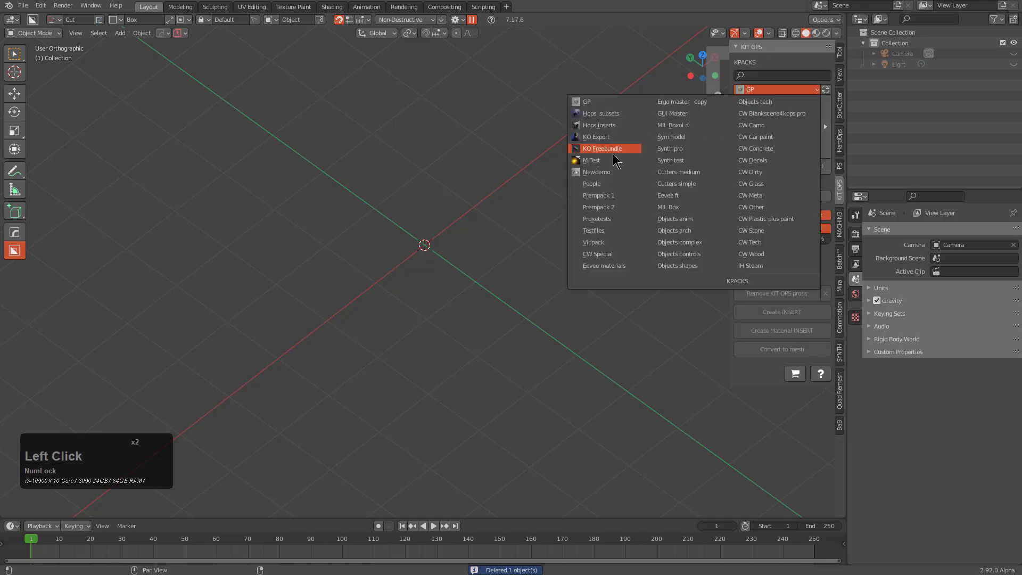
click(612, 172)
click(790, 123)
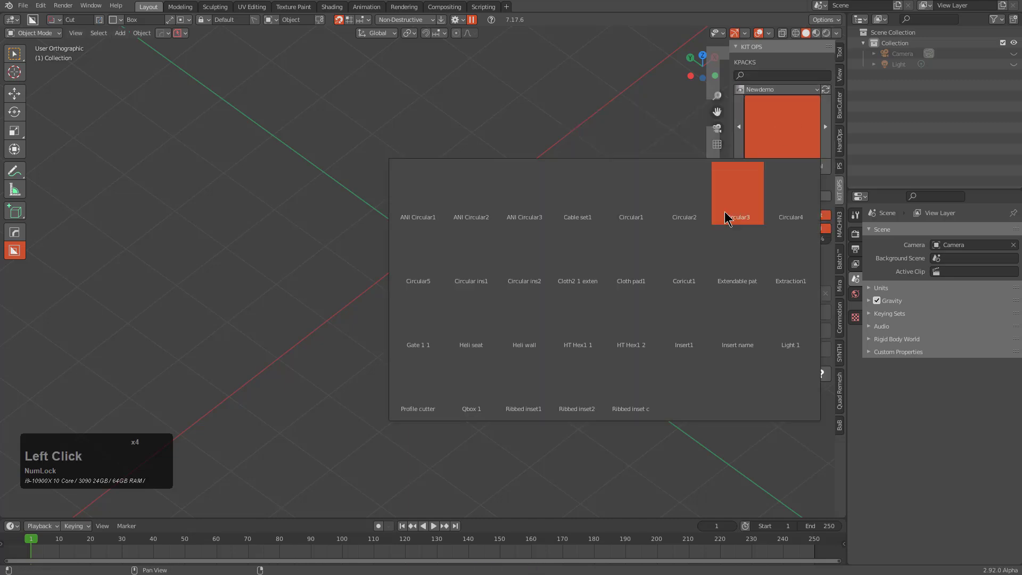
click(522, 338)
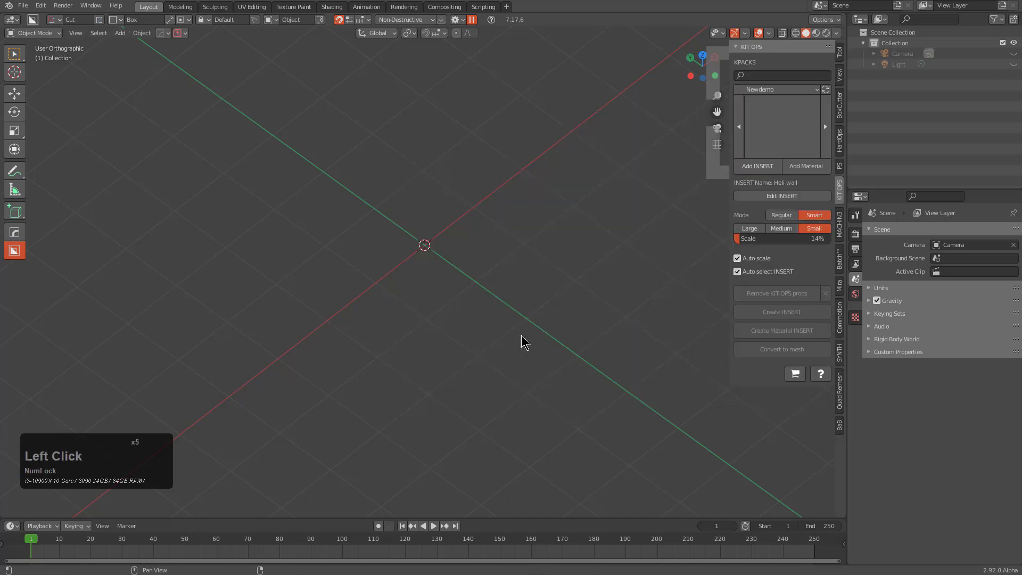
click(758, 166)
middle_drag(468, 262, 426, 351)
scroll(426, 352, down, 1)
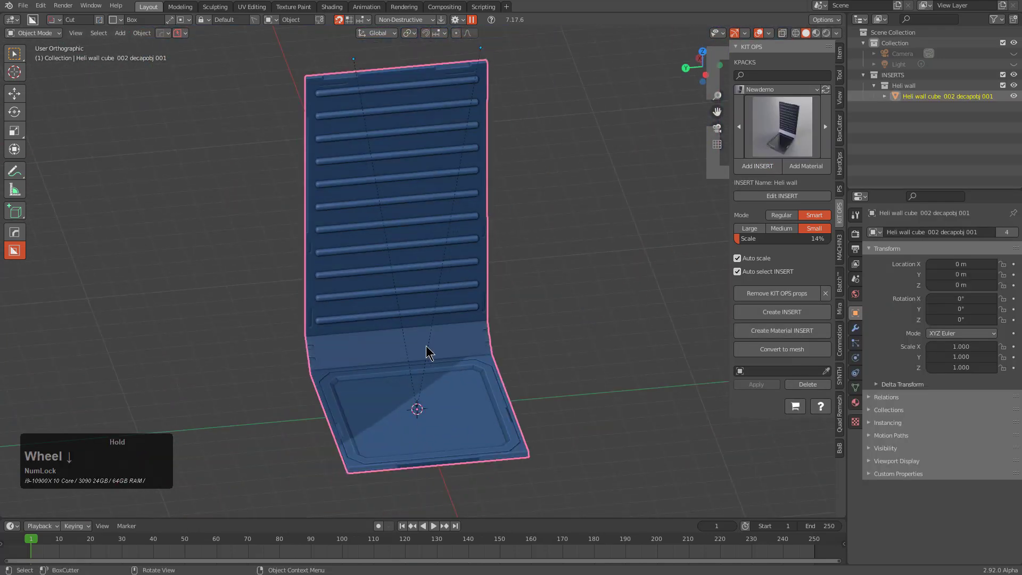
scroll(420, 330, down, 1)
middle_drag(405, 296, 473, 353)
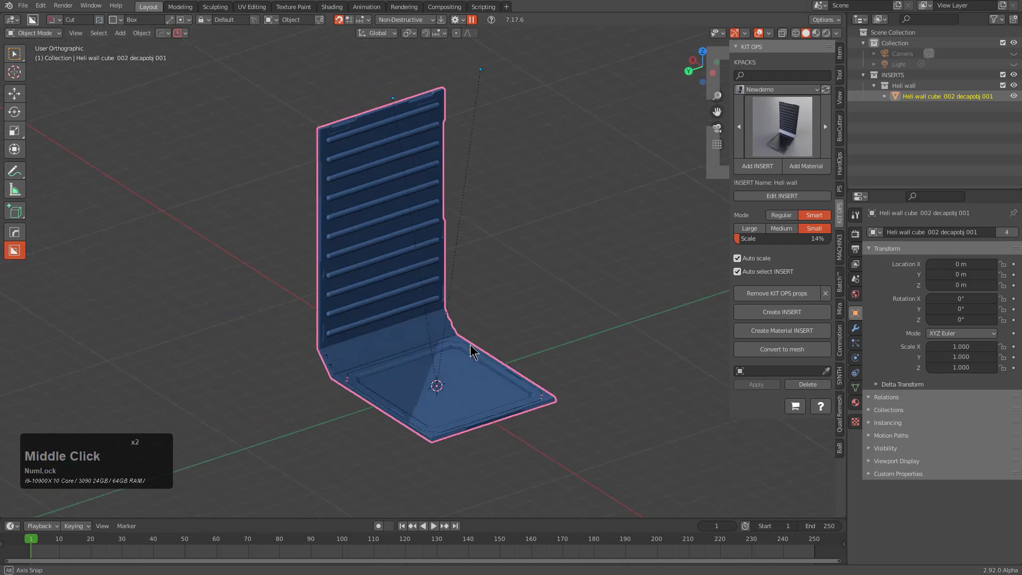
scroll(472, 354, down, 1)
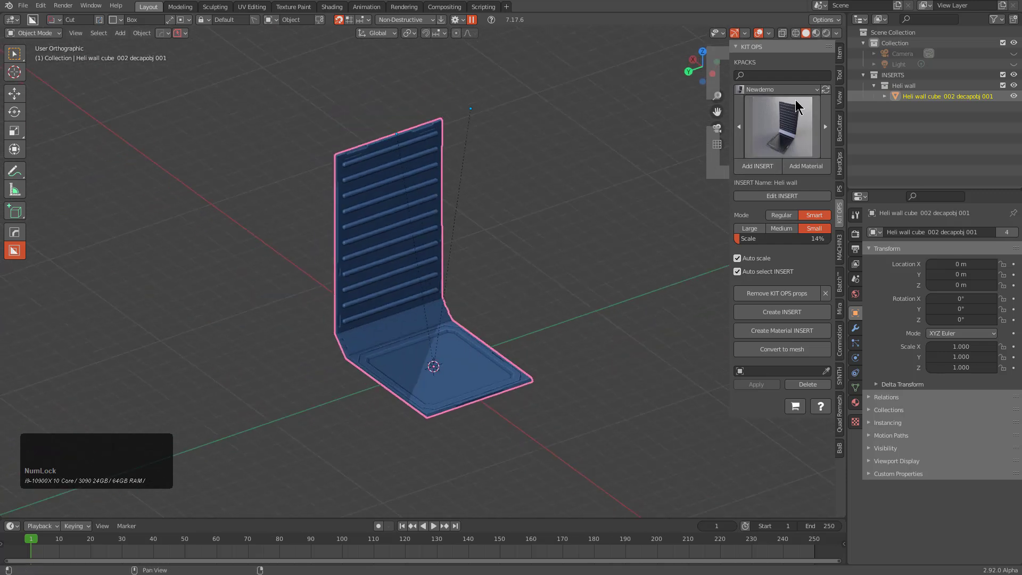
Step: Add the Heli seat insert from the Newdemo KPACK on the wall panel's floor at the origin
click(784, 87)
click(779, 151)
click(472, 319)
middle_drag(472, 320, 518, 354)
scroll(518, 354, up, 2)
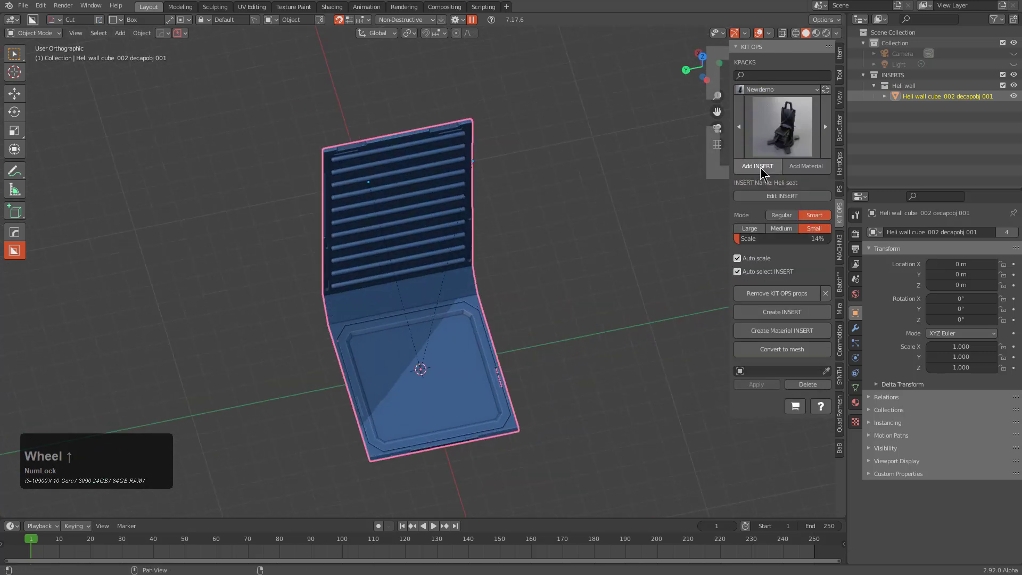
click(760, 167)
middle_drag(438, 367, 405, 213)
Step: Turn off Auto select INSERT and extend the wall panel into three repeats along Y with its HardOps array
click(373, 150)
key(q)
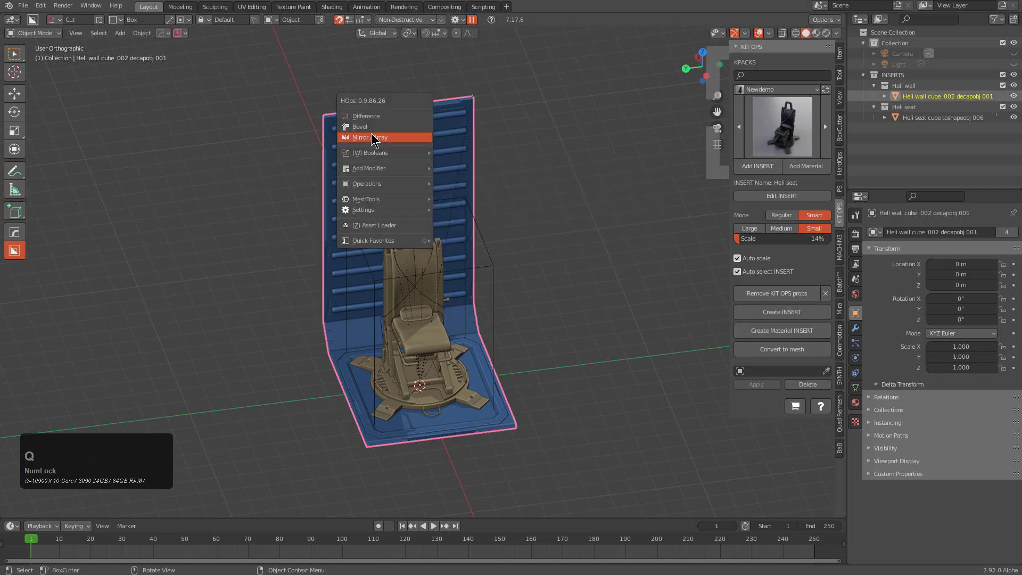
click(763, 273)
key(a)
click(398, 151)
key(q)
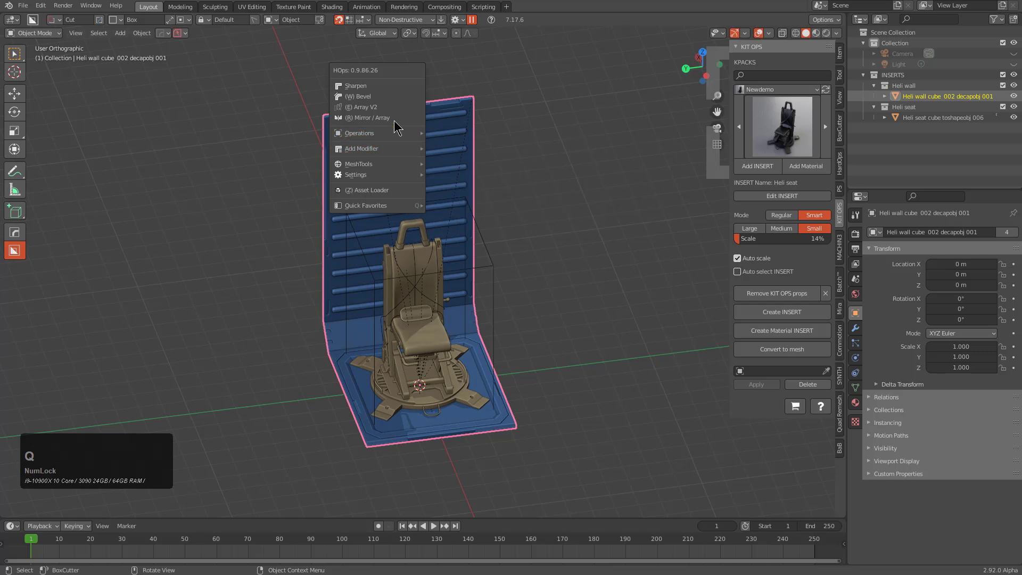
click(386, 107)
scroll(385, 108, up, 2)
scroll(385, 107, up, 2)
click(386, 108)
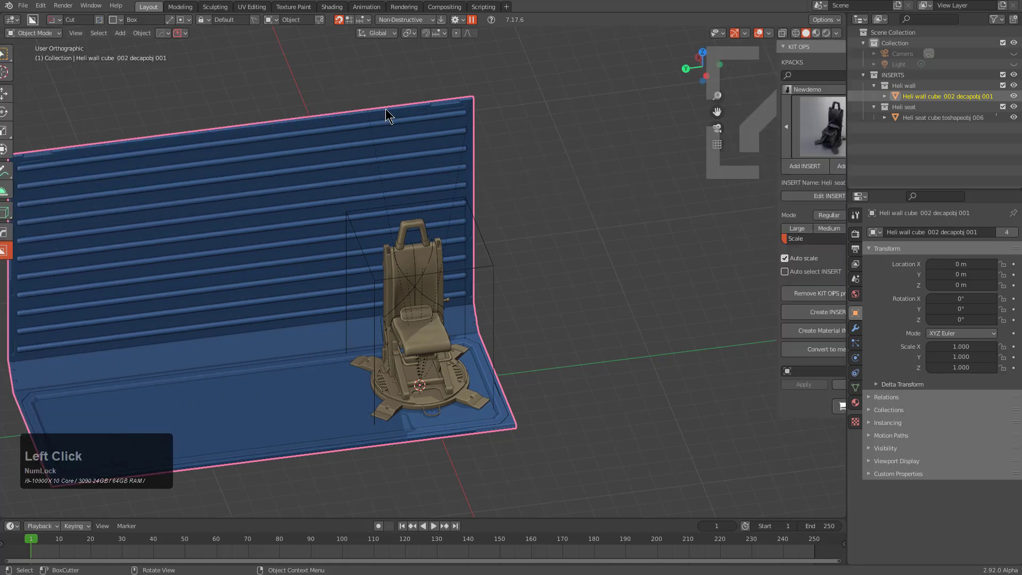
Step: Turn Auto select INSERT back on and duplicate the whole seat about 6.11 m along Y
shift+middle_drag(385, 108, 457, 68)
click(565, 224)
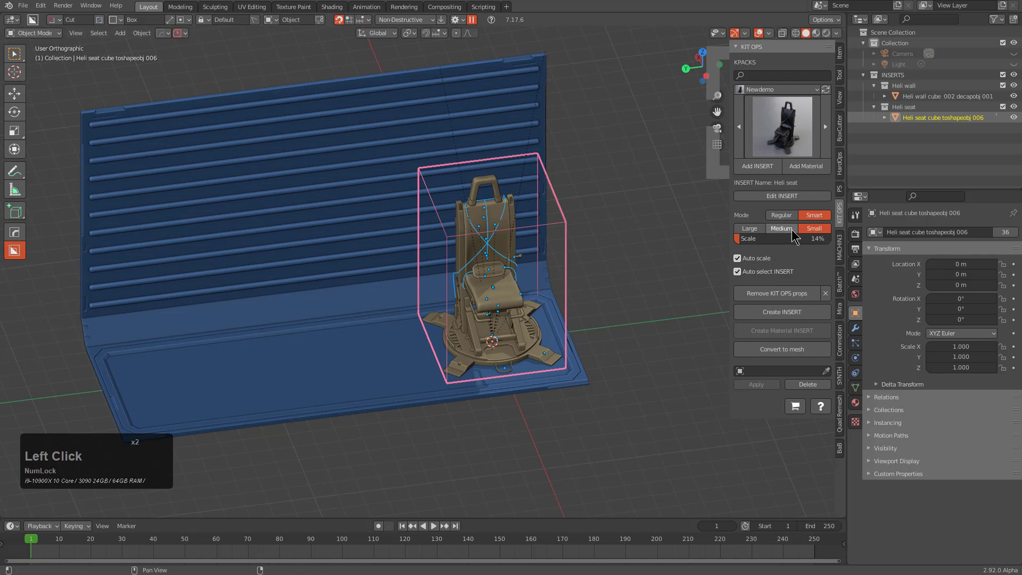
key(alt+a)
click(559, 229)
key(shift+d)
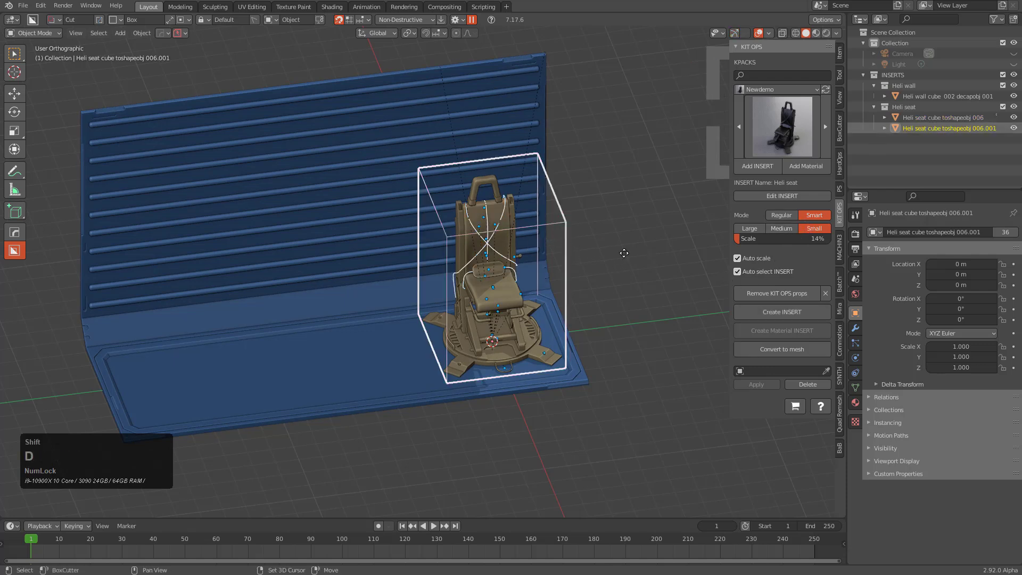
key(x)
key(y)
click(333, 306)
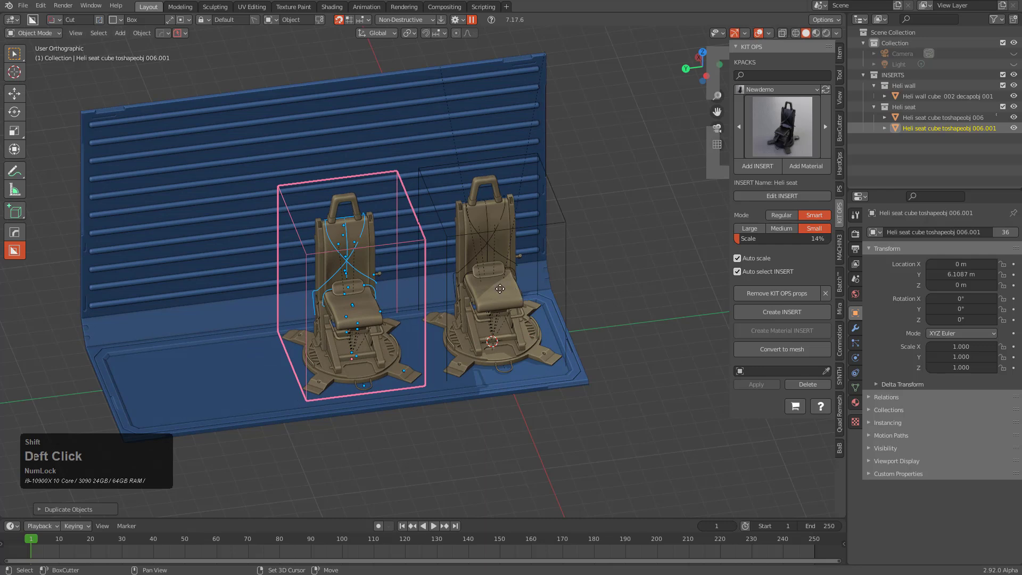
Step: Duplicate the second seat farther along Y to about Y 13.01 m as the third seat in the row
key(shift+d)
key(x)
key(y)
click(360, 320)
middle_drag(360, 320, 494, 361)
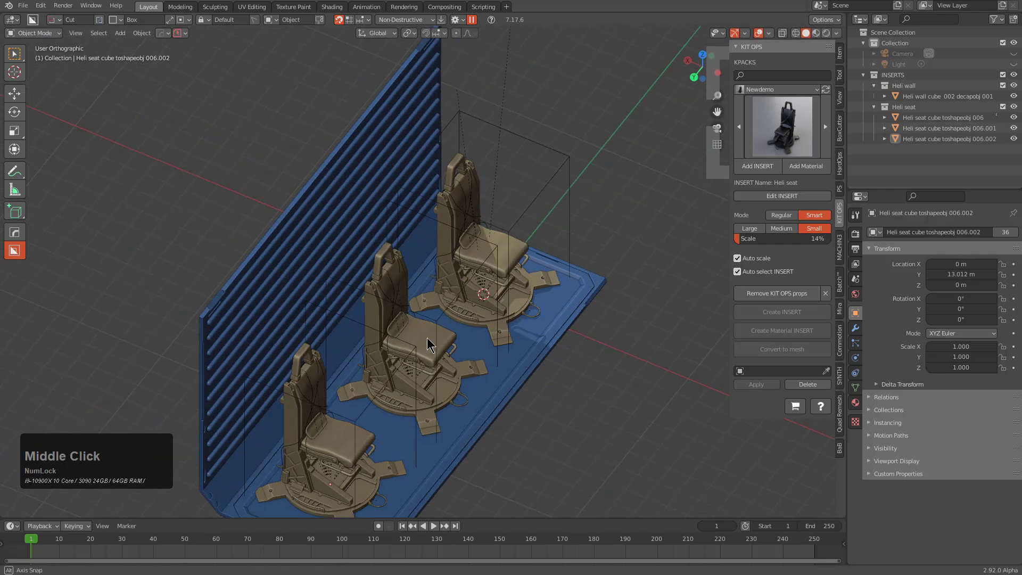
Step: Duplicate the wall and all three seats, move the copies along X, and rotate them 180° about Z
key(a)
key(shift+d)
key(x)
key(y)
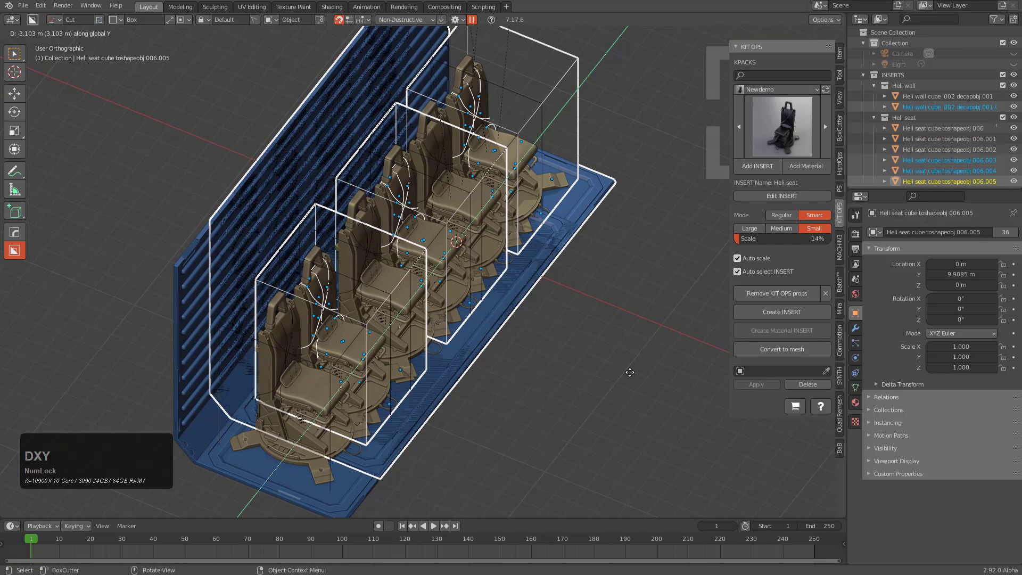
key(x)
click(639, 385)
text(r180)
key(Return)
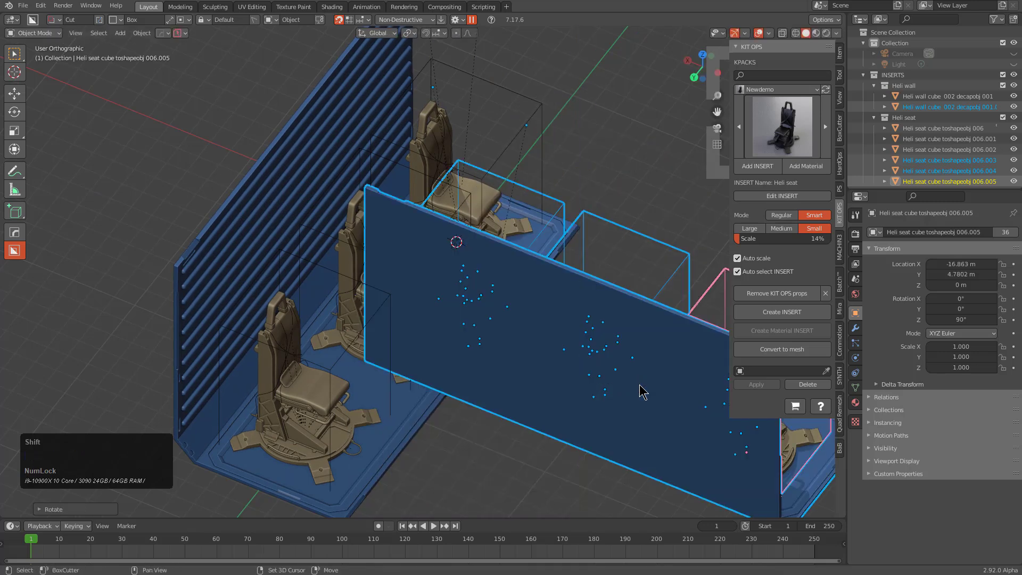
Step: Move the rotated wall and seats along X and Y to face the originals, with the active seat at about X -8.38 m, Y 0.67 m, and deselect everything
middle_drag(609, 348, 597, 373)
key(g)
key(y)
key(x)
key(y)
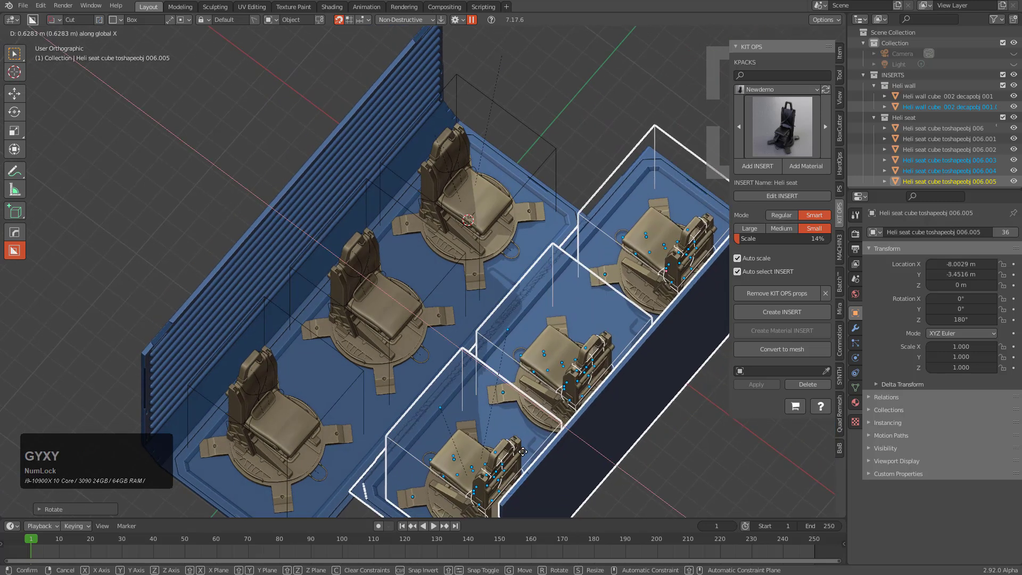
click(522, 448)
key(g)
key(x)
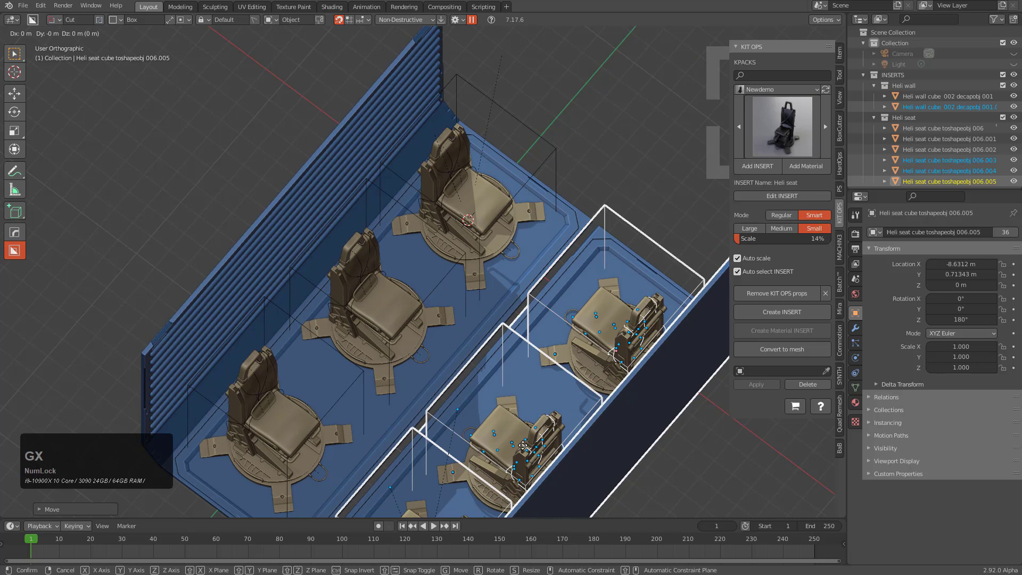
key(y)
key(x)
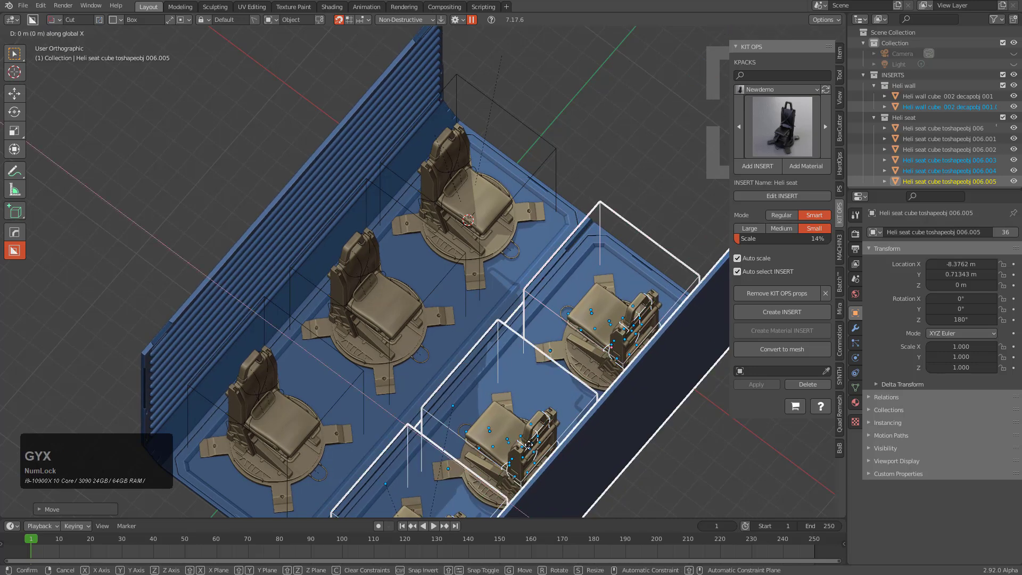
key(y)
click(532, 442)
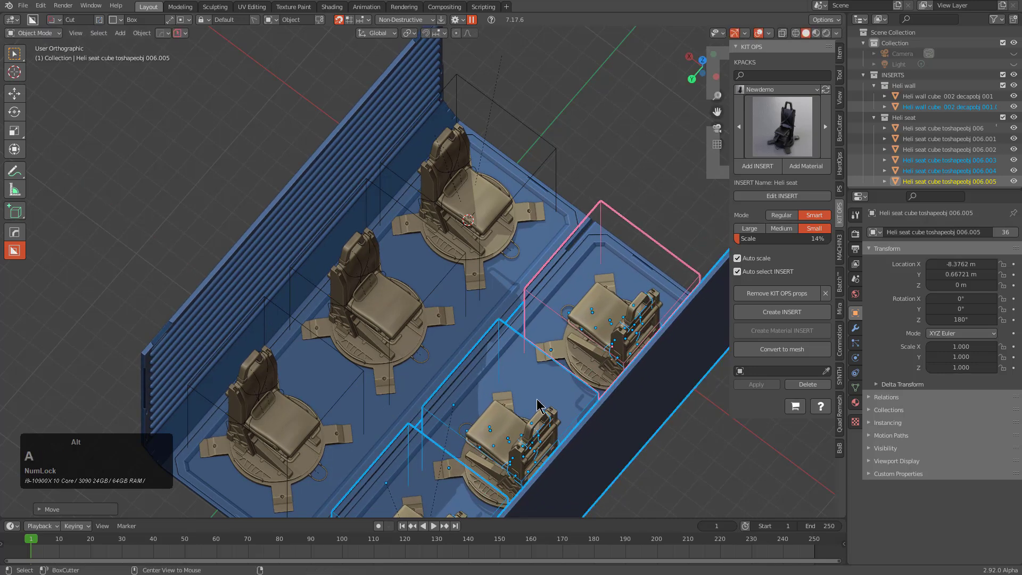
key(alt+a)
Step: View the aisle between the seat rows in perspective with Material Preview shading
middle_drag(533, 442, 502, 247)
key(KP_5)
scroll(515, 244, down, 3)
scroll(521, 228, up, 3)
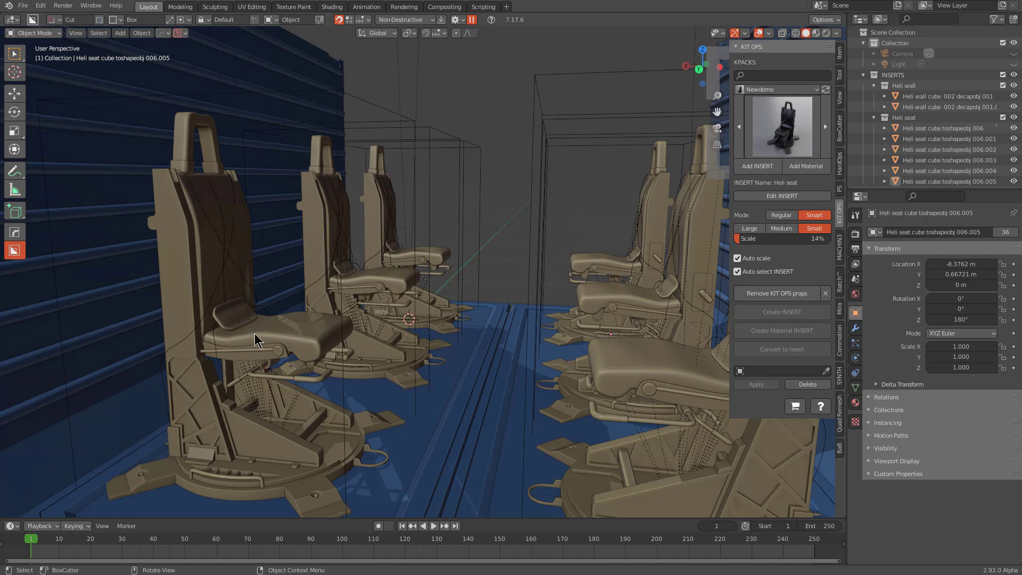
shift+middle_drag(493, 264, 522, 272)
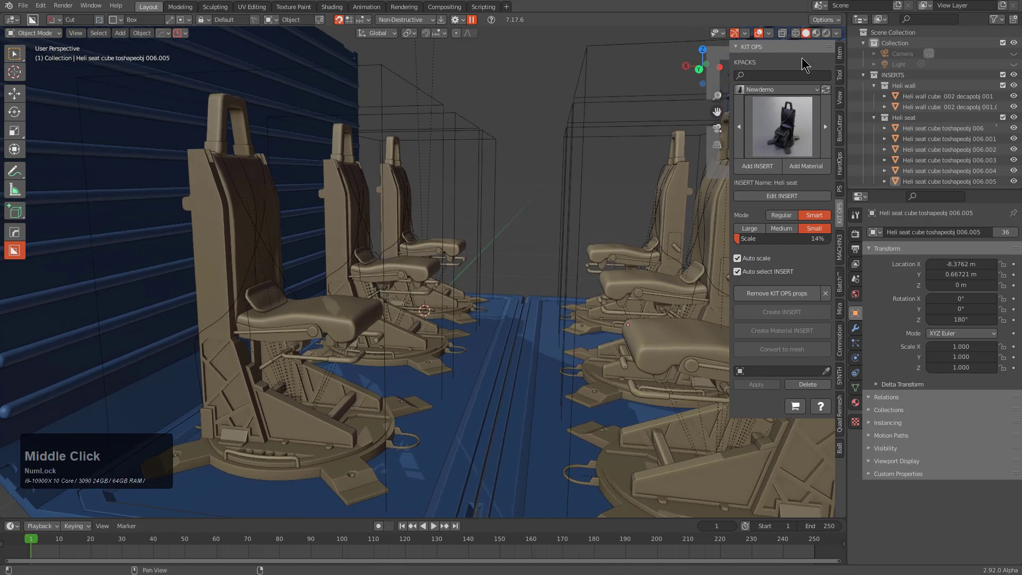
click(817, 32)
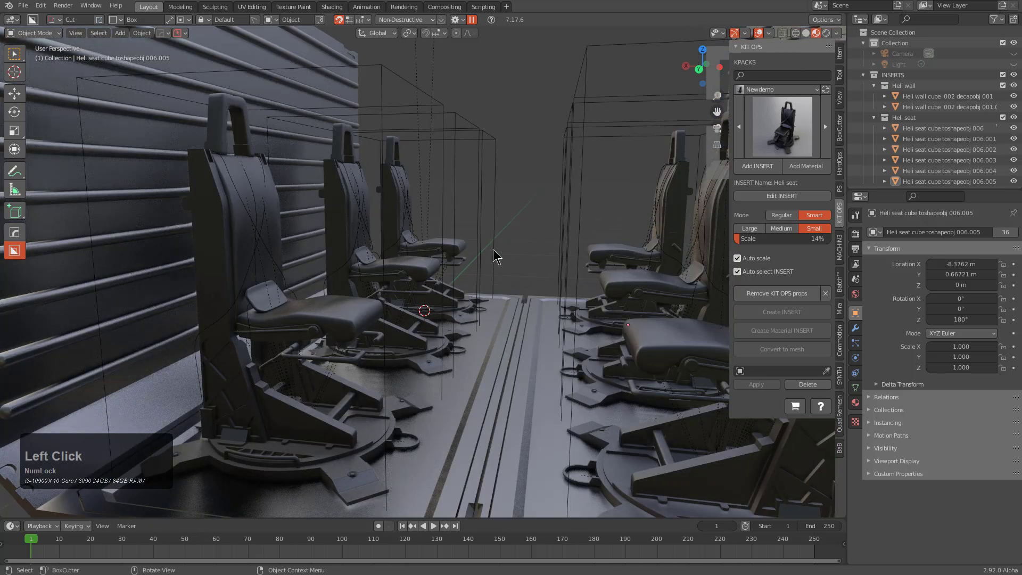